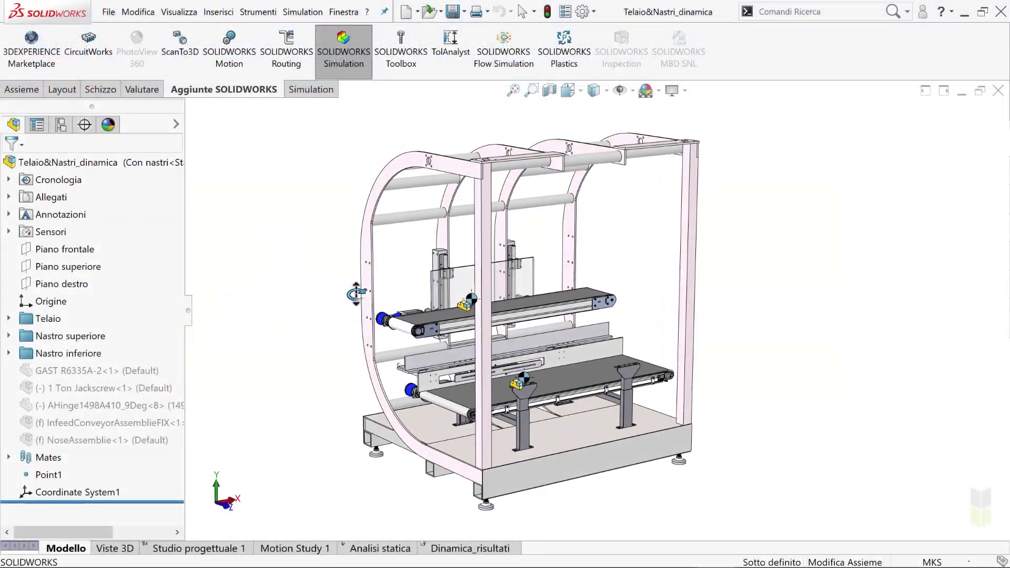
Inspect the Telaio frame and the upper and lower conveyors from side, front and 3D views.
{"action": "mouse_move", "coordinate": [356, 295]}
{"action": "middle_mouse_down"}
{"action": "mouse_move", "coordinate": [418, 280]}
{"action": "mouse_move", "coordinate": [421, 255]}
{"action": "mouse_move", "coordinate": [710, 282]}
{"action": "mouse_move", "coordinate": [702, 293]}
{"action": "middle_mouse_up"}
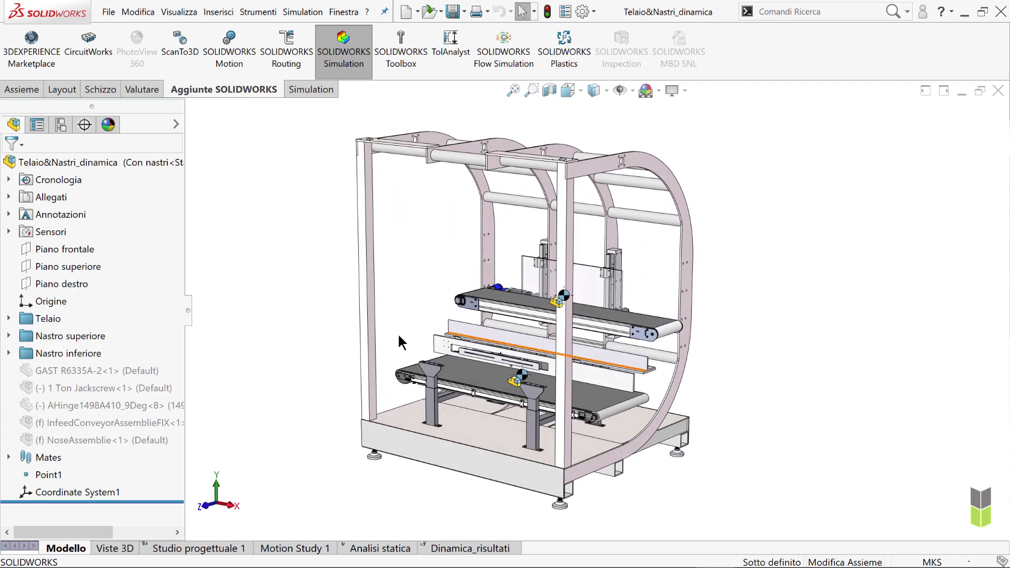
{"action": "left_click", "coordinate": [48, 319]}
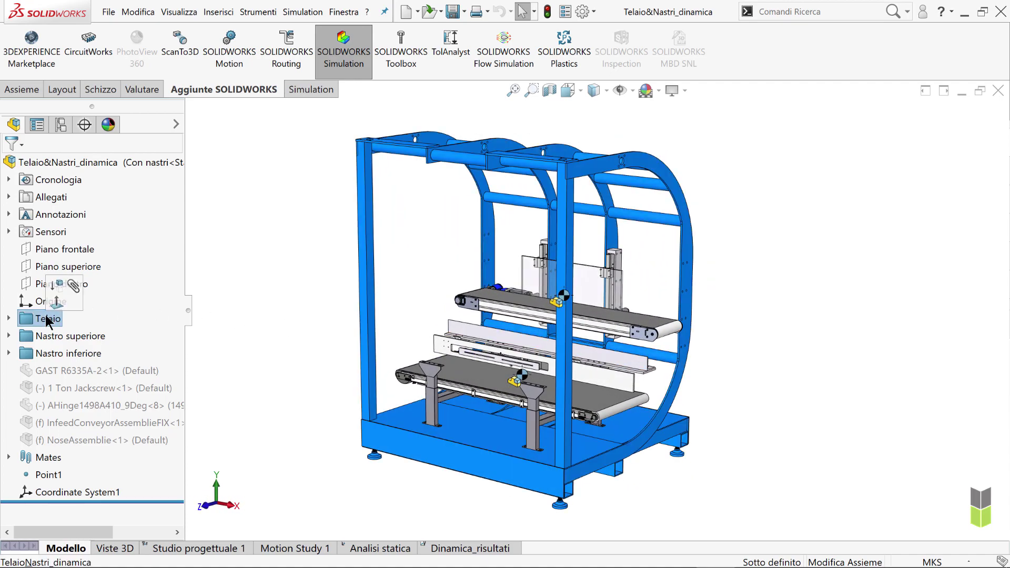
{"action": "left_click", "coordinate": [49, 334]}
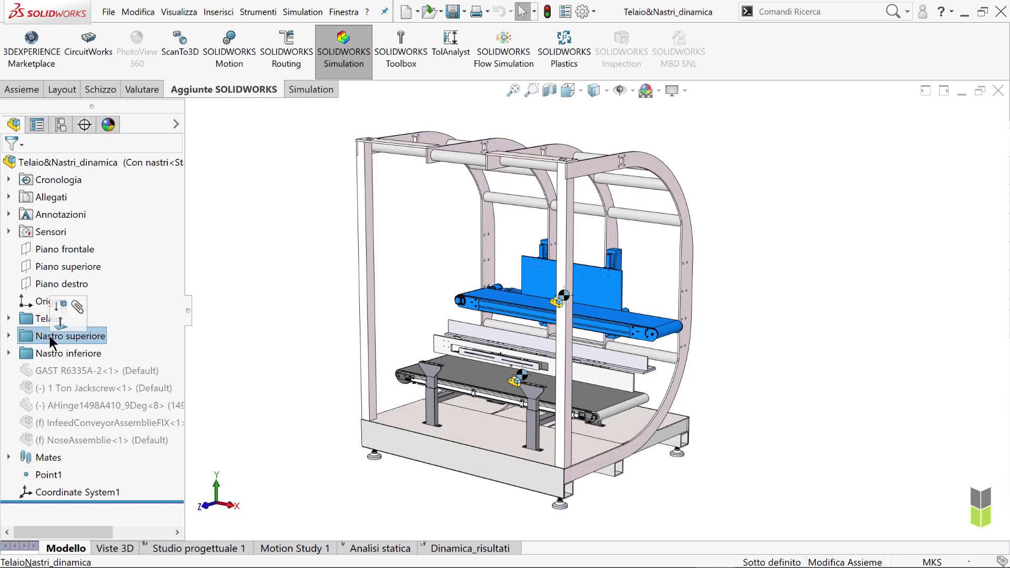
{"action": "left_click", "coordinate": [55, 352]}
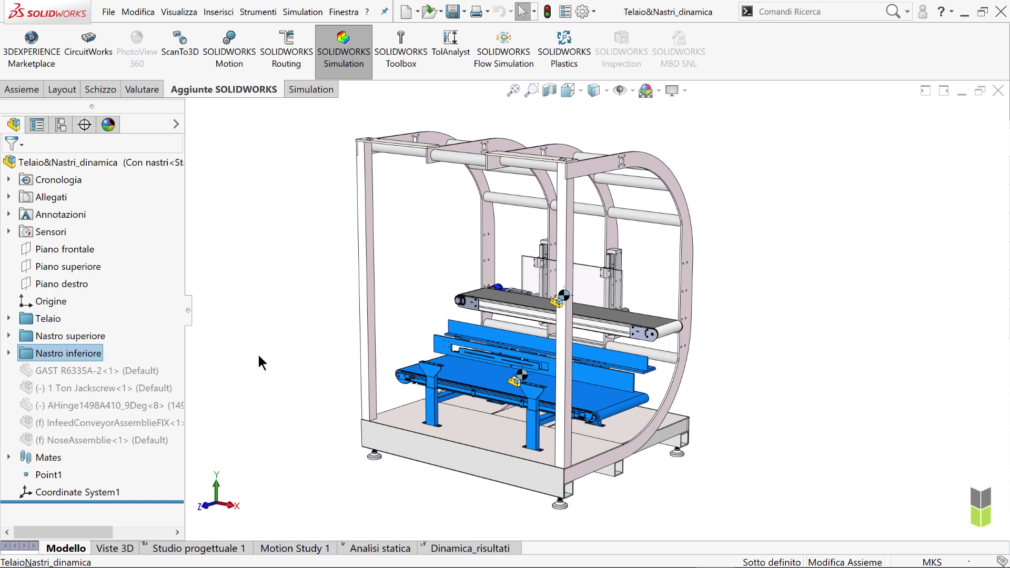
{"action": "right_click_drag", "start_coordinate": [306, 329], "coordinate": [308, 295]}
{"action": "key", "text": "Escape"}
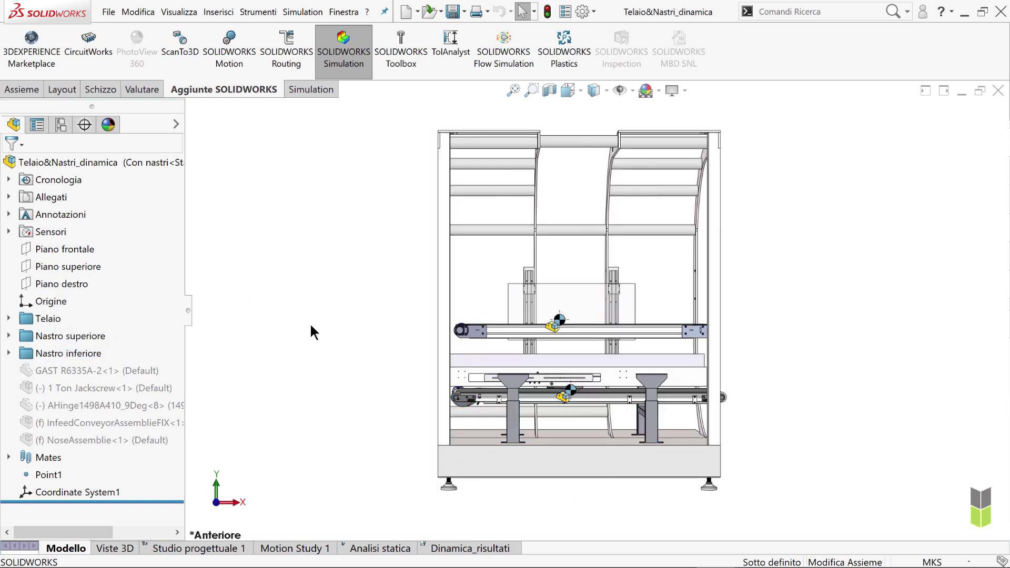
{"action": "mouse_move", "coordinate": [311, 326]}
{"action": "middle_mouse_down"}
{"action": "mouse_move", "coordinate": [397, 327]}
{"action": "mouse_move", "coordinate": [475, 367]}
{"action": "middle_mouse_up"}
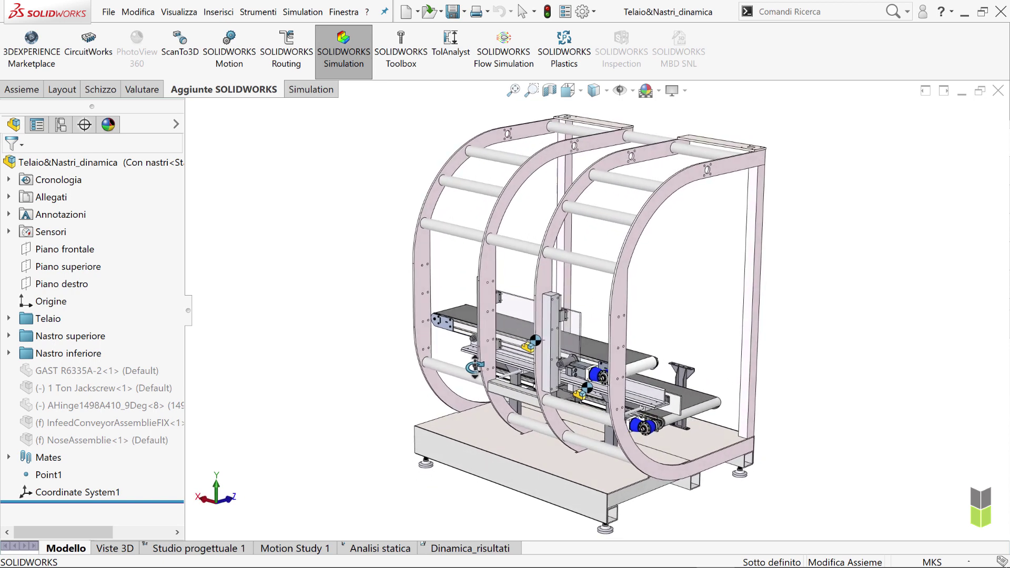
{"action": "right_click_drag", "start_coordinate": [327, 292], "coordinate": [236, 292]}
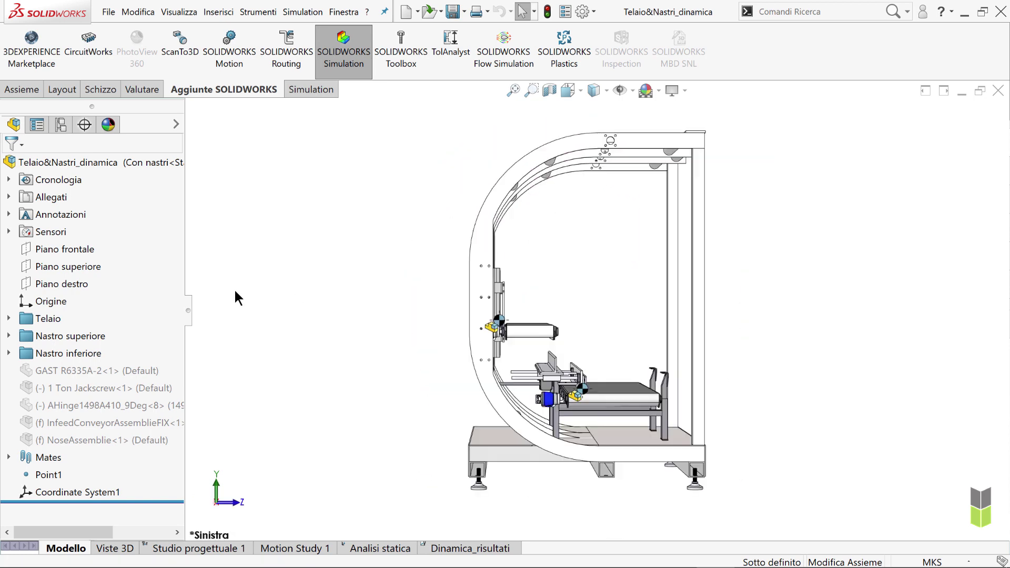
{"action": "mouse_move", "coordinate": [379, 311]}
{"action": "middle_mouse_down"}
{"action": "mouse_move", "coordinate": [356, 298]}
{"action": "mouse_move", "coordinate": [255, 297]}
{"action": "mouse_move", "coordinate": [216, 346]}
{"action": "middle_mouse_up"}
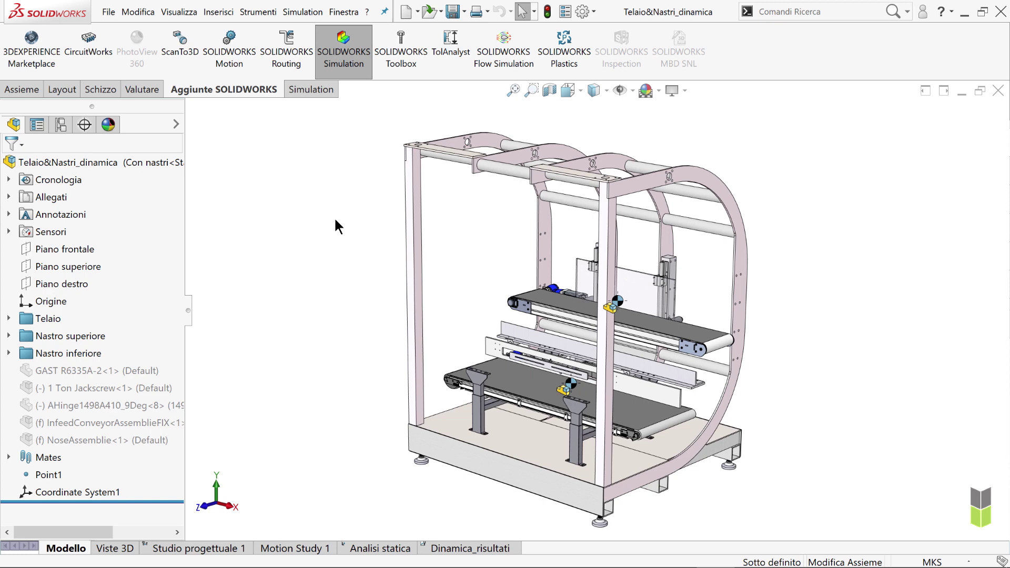
Fit the whole conveyor assembly in view and reposition it to a new angle.
{"action": "middle_click_drag", "start_coordinate": [319, 227], "coordinate": [338, 255]}
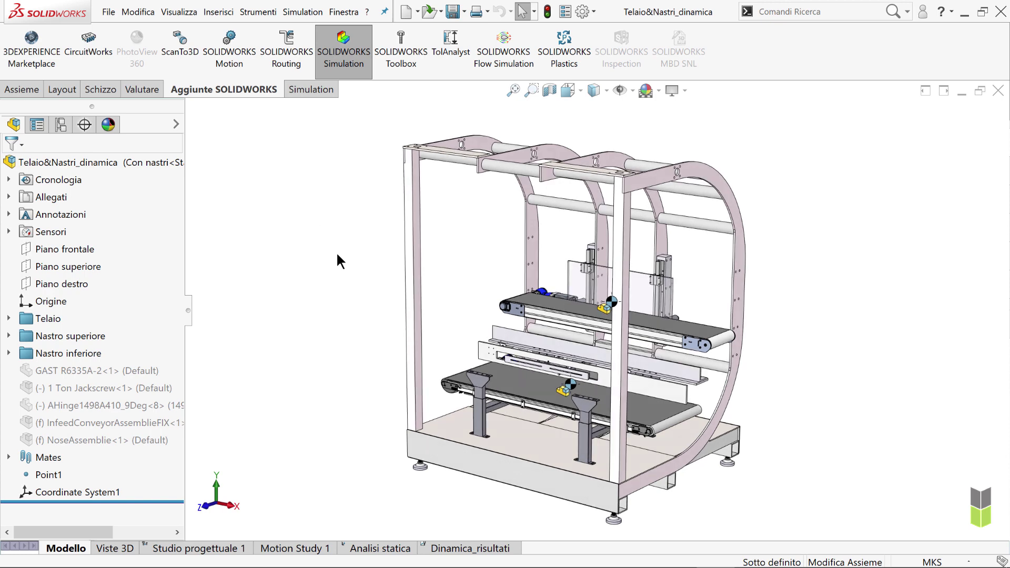
{"action": "key", "text": "f"}
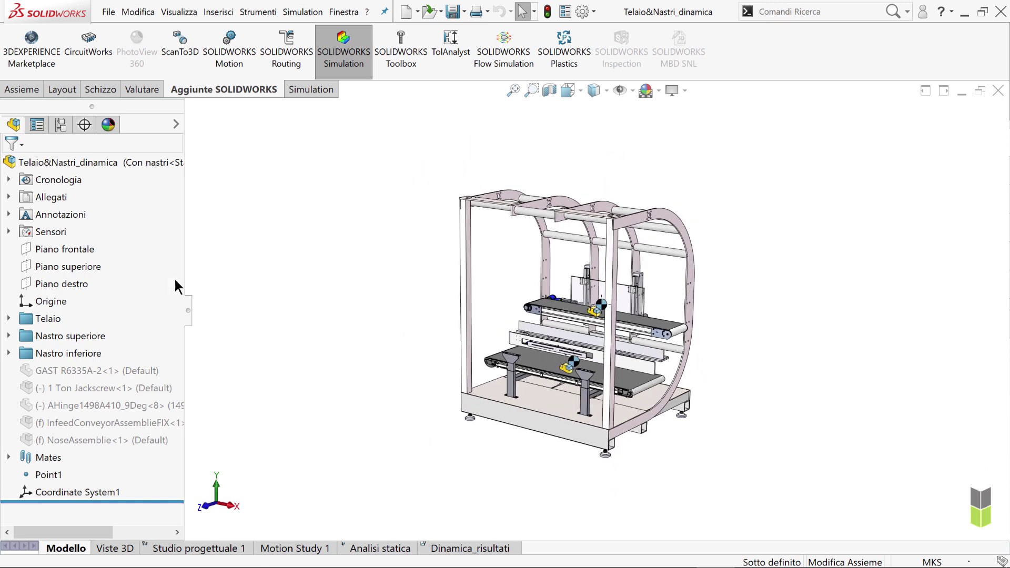
{"action": "left_click", "coordinate": [54, 302]}
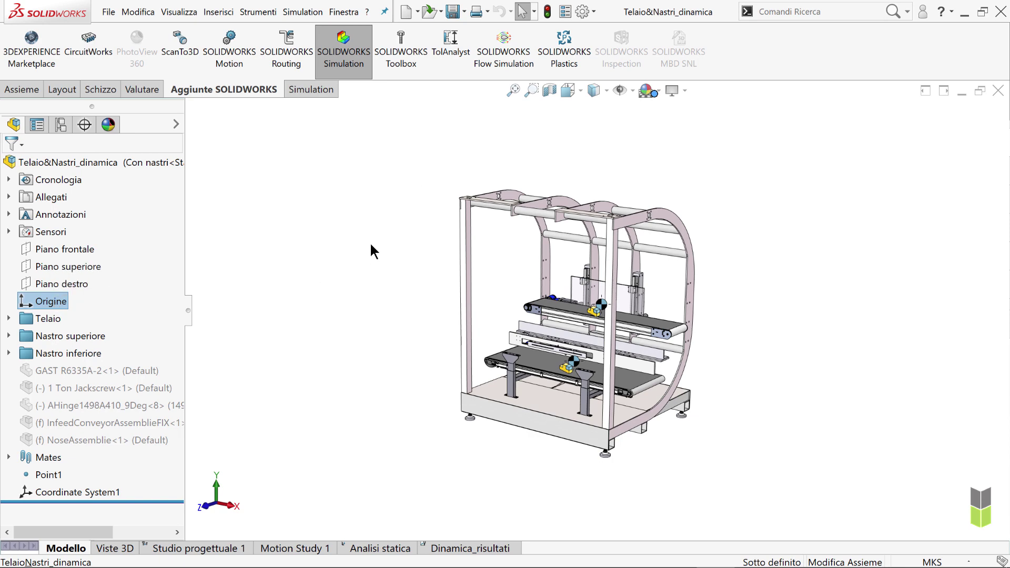
{"action": "middle_click_drag", "start_coordinate": [371, 250], "coordinate": [342, 312], "text": "ctrl"}
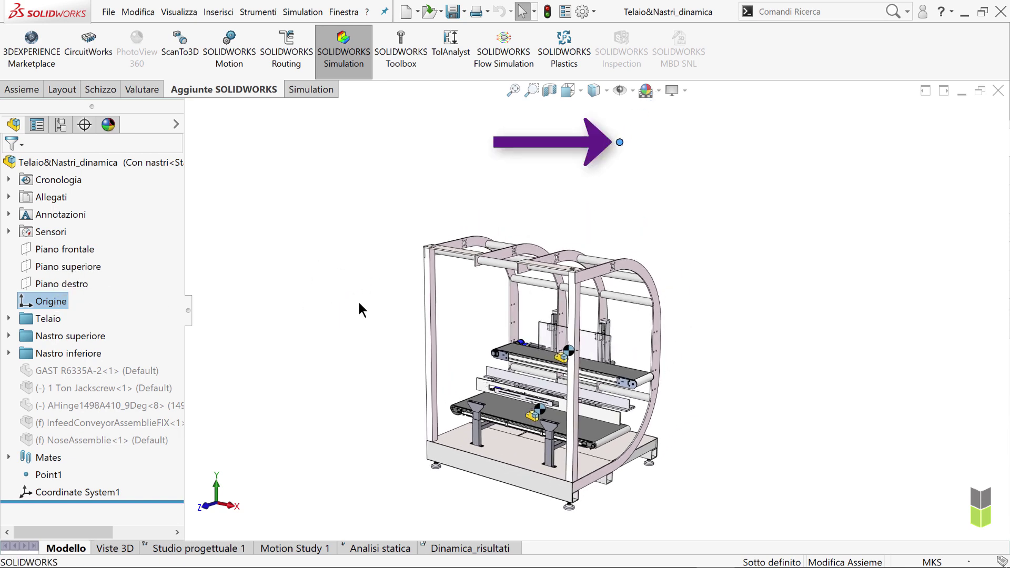
{"action": "mouse_move", "coordinate": [361, 309]}
{"action": "middle_mouse_down"}
{"action": "mouse_move", "coordinate": [340, 295]}
{"action": "mouse_move", "coordinate": [180, 300]}
{"action": "mouse_move", "coordinate": [244, 314]}
{"action": "mouse_move", "coordinate": [280, 304]}
{"action": "mouse_move", "coordinate": [293, 273]}
{"action": "mouse_move", "coordinate": [403, 272]}
{"action": "mouse_move", "coordinate": [358, 295]}
{"action": "mouse_move", "coordinate": [470, 231]}
{"action": "middle_mouse_up"}
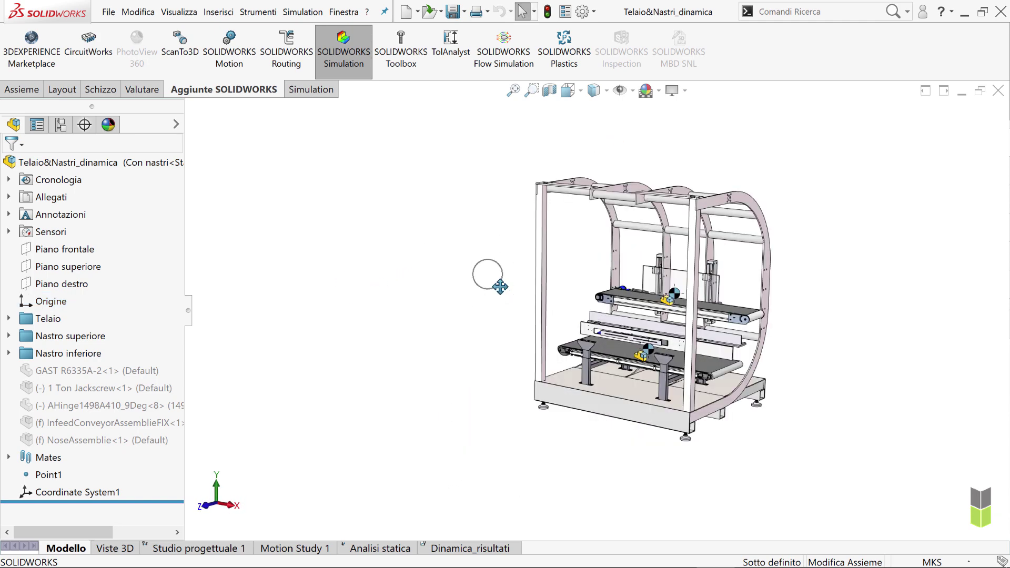
{"action": "left_click", "coordinate": [145, 90]}
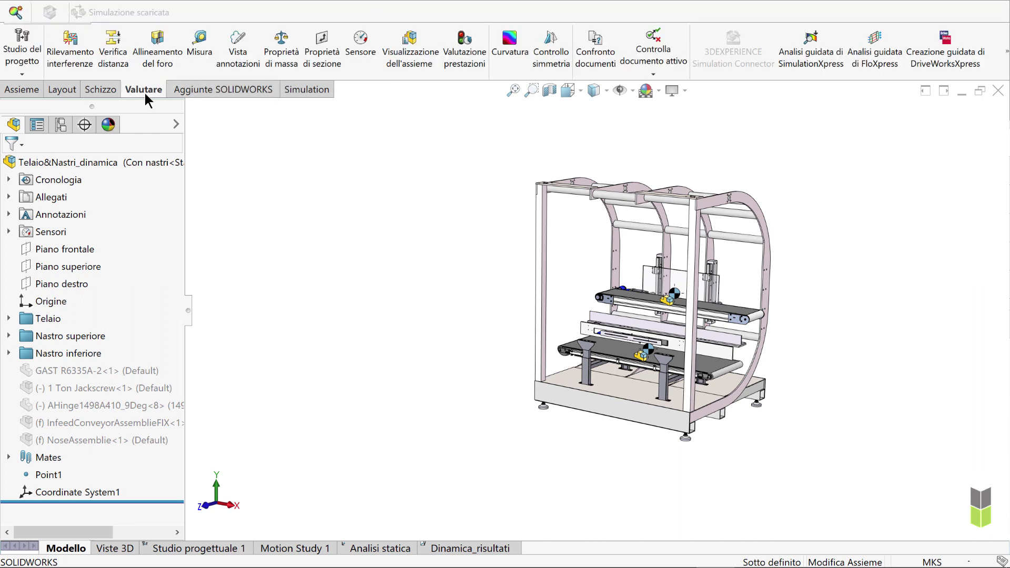
{"action": "left_click", "coordinate": [289, 53]}
{"action": "left_click", "coordinate": [310, 115]}
{"action": "right_click", "coordinate": [322, 117]}
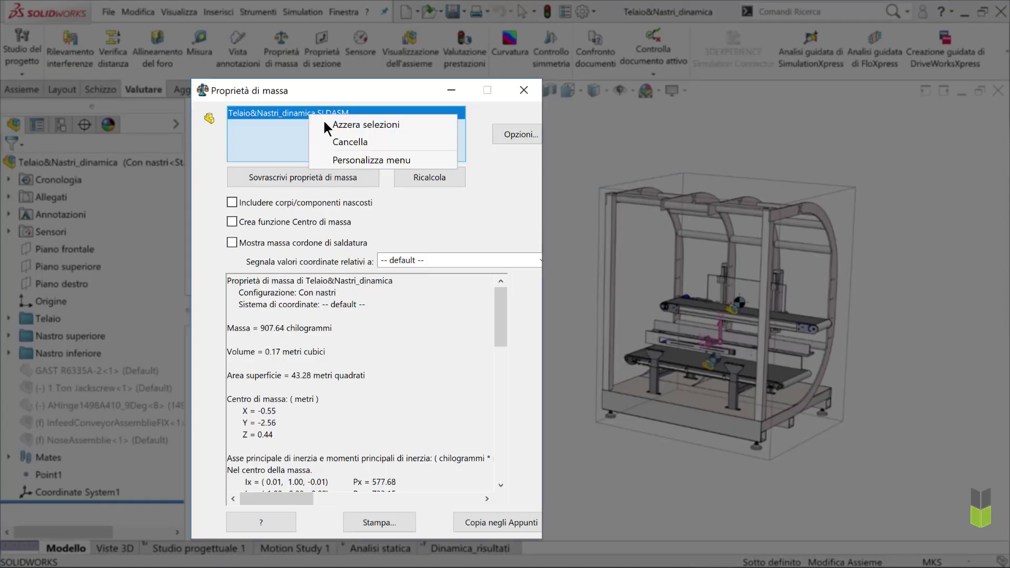
{"action": "left_click", "coordinate": [340, 125]}
{"action": "left_click", "coordinate": [8, 336]}
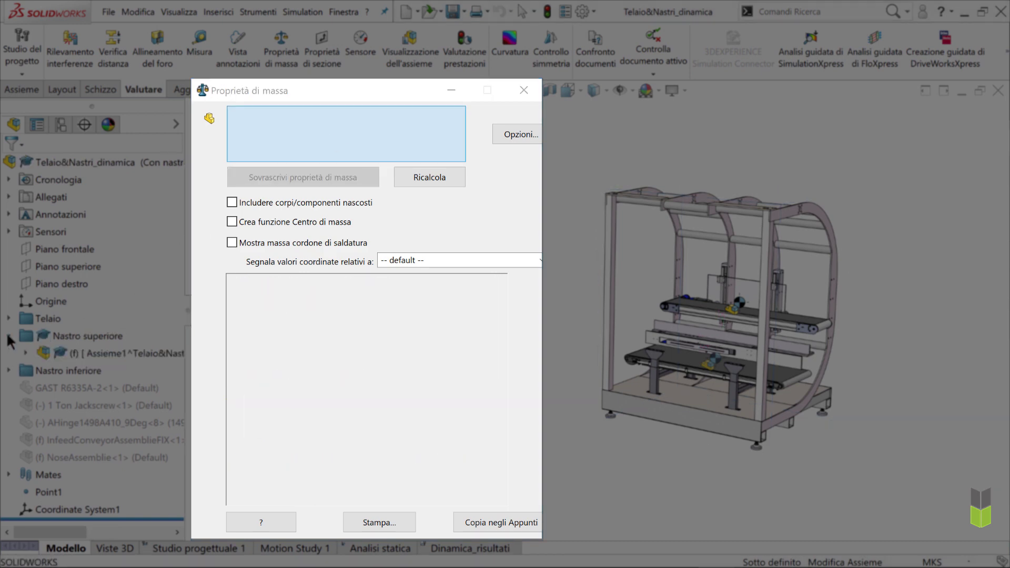
{"action": "left_click", "coordinate": [95, 353]}
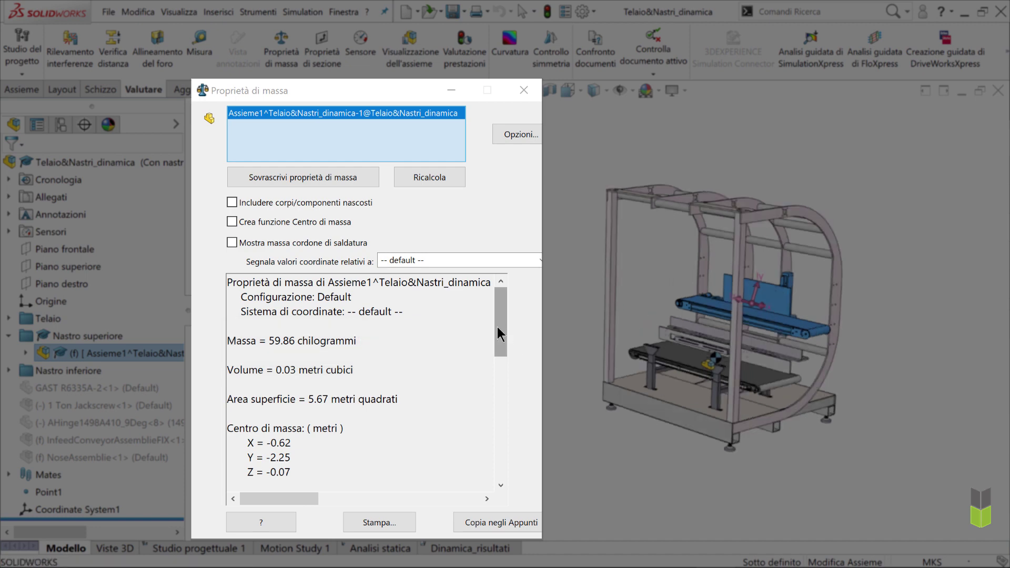
{"action": "left_click_drag", "start_coordinate": [501, 322], "coordinate": [503, 362]}
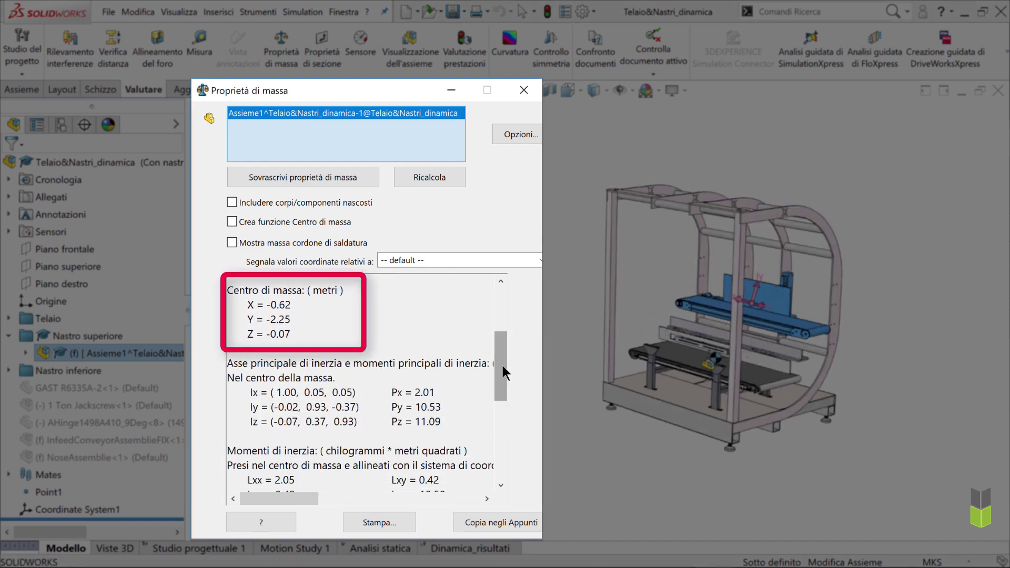
{"action": "left_click_drag", "start_coordinate": [503, 367], "coordinate": [504, 415]}
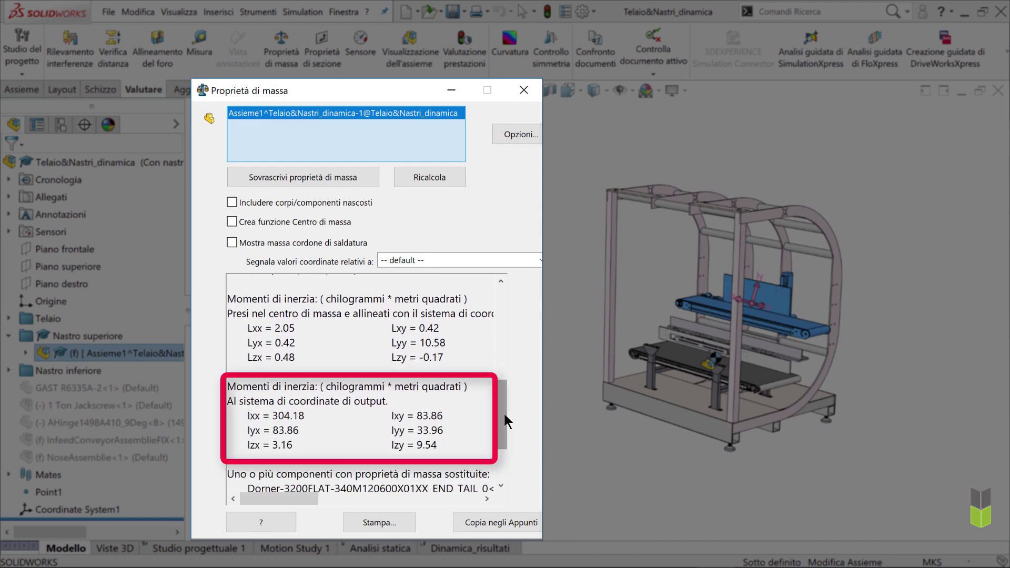
{"action": "right_click", "coordinate": [334, 112]}
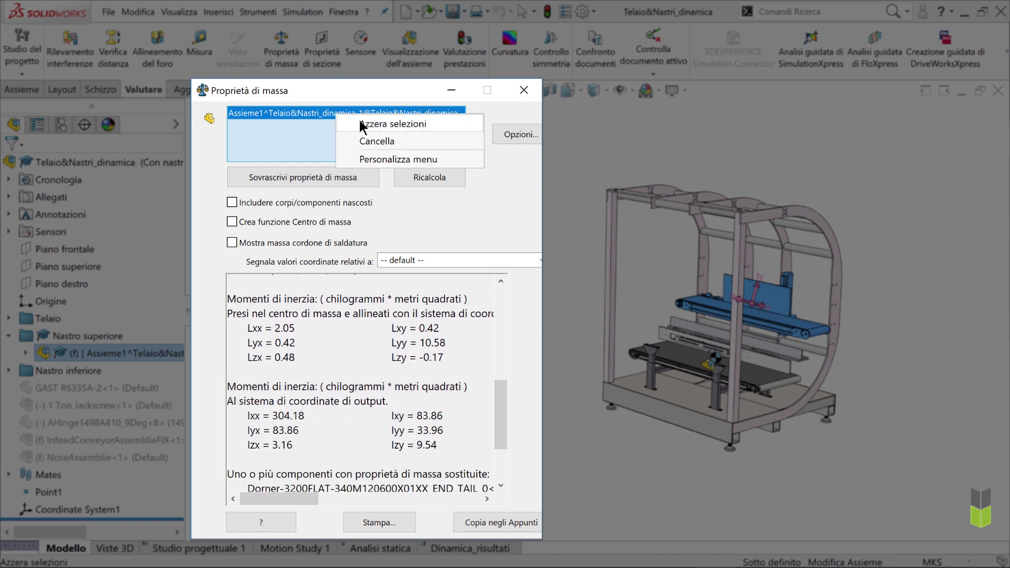
{"action": "left_click", "coordinate": [360, 124]}
{"action": "left_click", "coordinate": [8, 370]}
{"action": "left_click", "coordinate": [105, 388]}
{"action": "left_click_drag", "start_coordinate": [503, 307], "coordinate": [509, 400]}
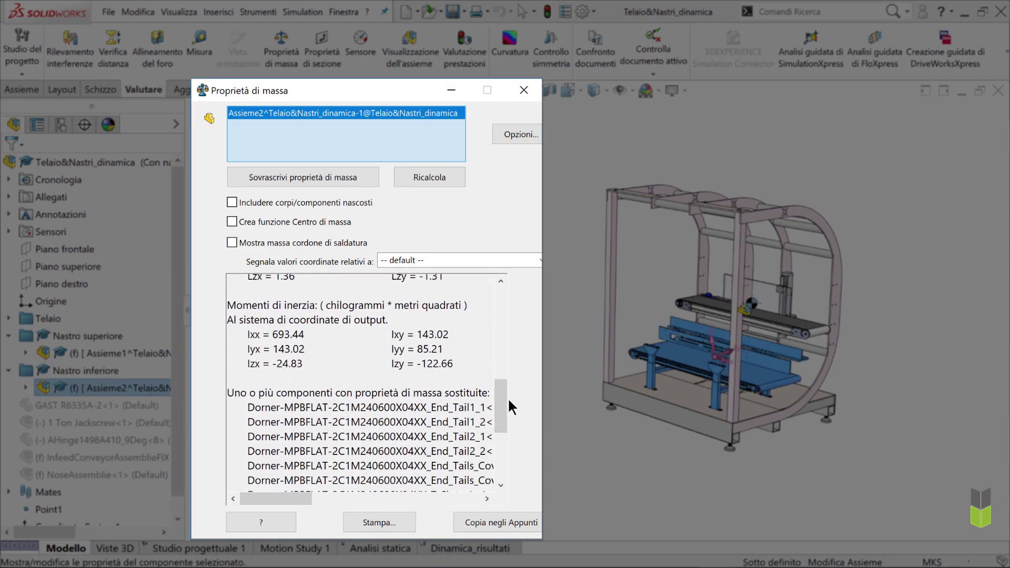
{"action": "left_click", "coordinate": [523, 90]}
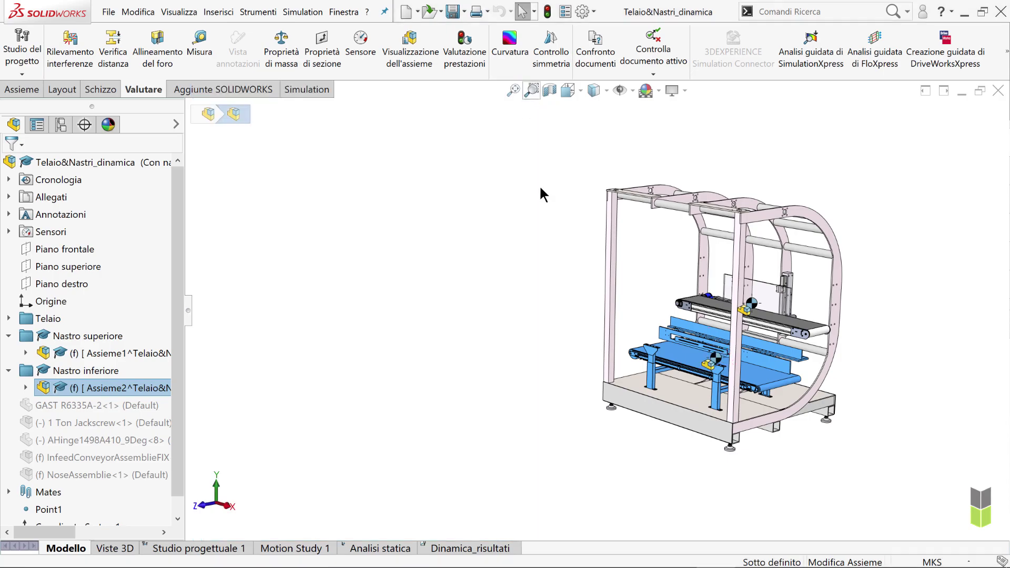
Activate the frame-only FEM_Dinamica configuration.
{"action": "key", "text": "ctrl+7"}
{"action": "mouse_move", "coordinate": [561, 216]}
{"action": "middle_mouse_down"}
{"action": "mouse_move", "coordinate": [728, 359]}
{"action": "mouse_move", "coordinate": [725, 329]}
{"action": "mouse_move", "coordinate": [687, 364]}
{"action": "middle_mouse_up"}
{"action": "left_click", "coordinate": [667, 362]}
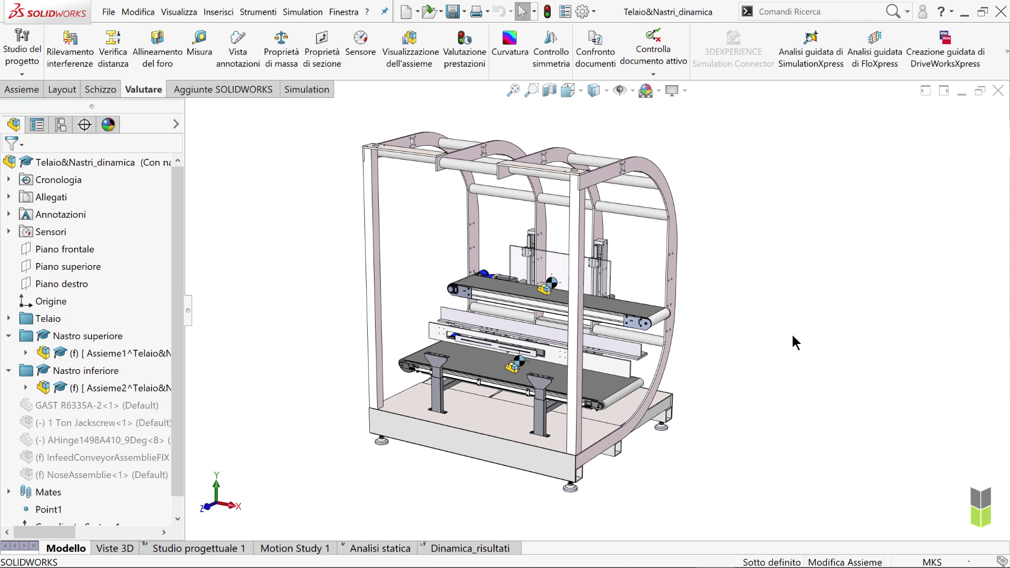
{"action": "left_click", "coordinate": [60, 125]}
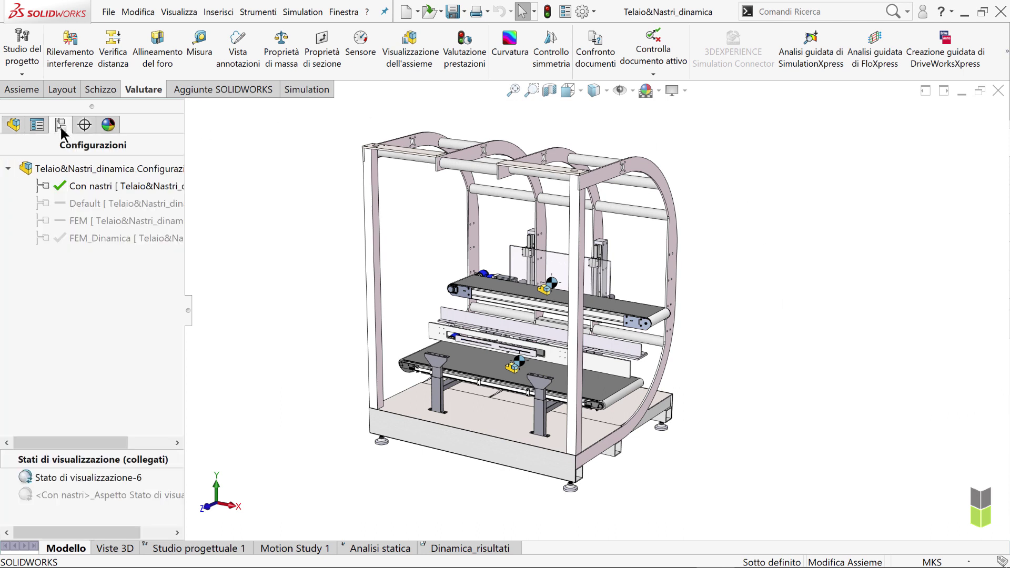
{"action": "double_click", "coordinate": [84, 236]}
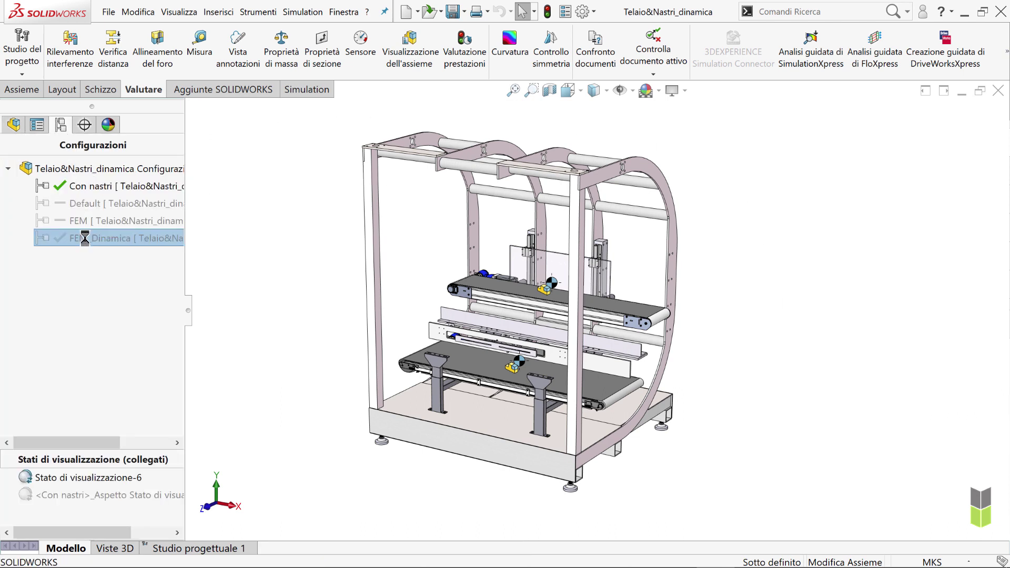
Inspect the bare frame's base and front by orbiting and zooming, then show the Simulation tools.
{"action": "mouse_move", "coordinate": [519, 401]}
{"action": "middle_mouse_down"}
{"action": "mouse_move", "coordinate": [523, 424]}
{"action": "mouse_move", "coordinate": [599, 429]}
{"action": "middle_mouse_up"}
{"action": "scroll", "coordinate": [582, 428], "scroll_direction": "down", "scroll_amount": 5}
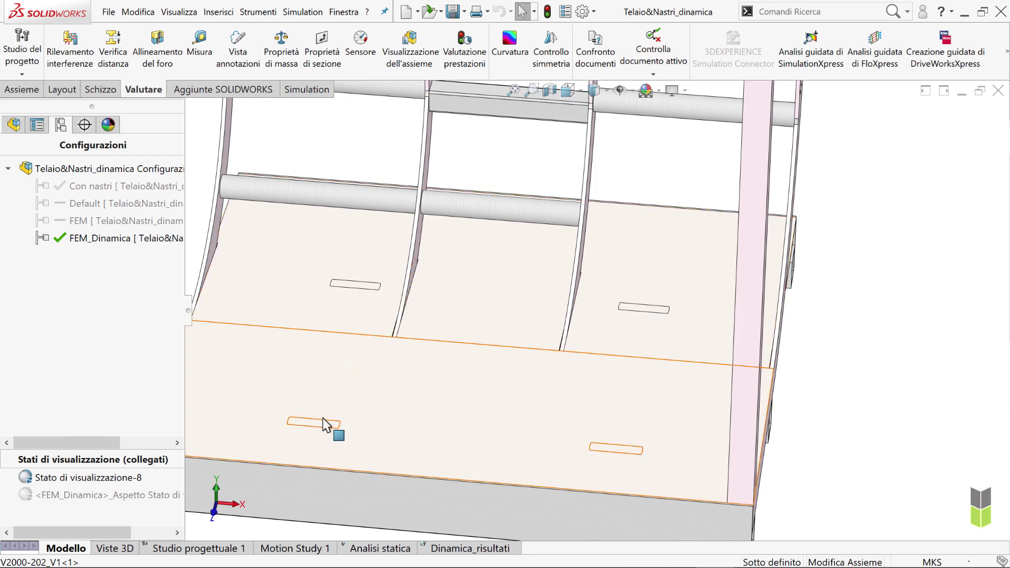
{"action": "middle_click_drag", "start_coordinate": [319, 419], "coordinate": [522, 392]}
{"action": "scroll", "coordinate": [523, 392], "scroll_direction": "up", "scroll_amount": 5}
{"action": "middle_click_drag", "start_coordinate": [534, 345], "coordinate": [492, 428]}
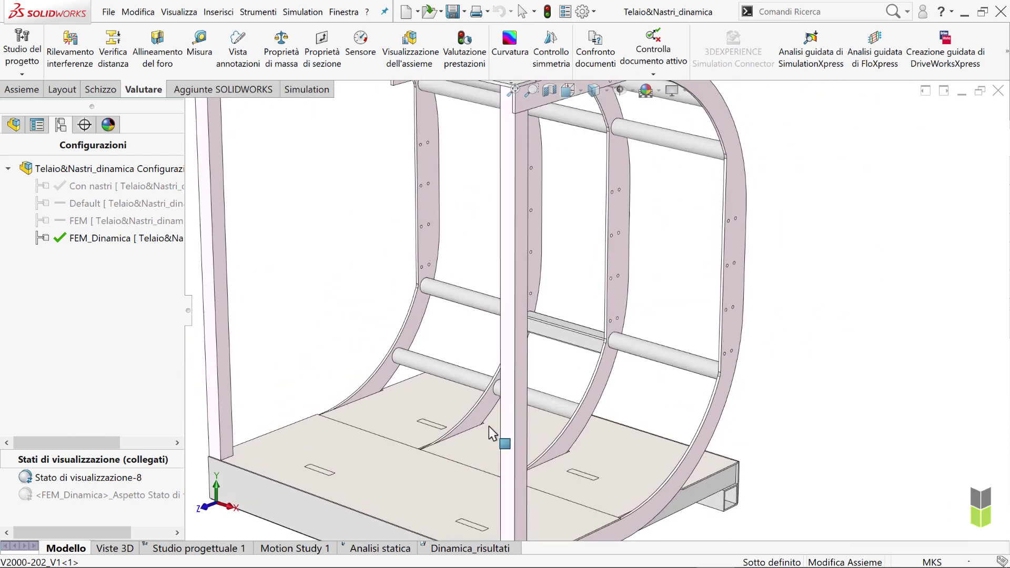
{"action": "scroll", "coordinate": [492, 429], "scroll_direction": "down", "scroll_amount": 3}
{"action": "scroll", "coordinate": [532, 349], "scroll_direction": "down", "scroll_amount": 3}
{"action": "scroll", "coordinate": [628, 210], "scroll_direction": "down", "scroll_amount": 2}
{"action": "scroll", "coordinate": [638, 263], "scroll_direction": "down", "scroll_amount": 2}
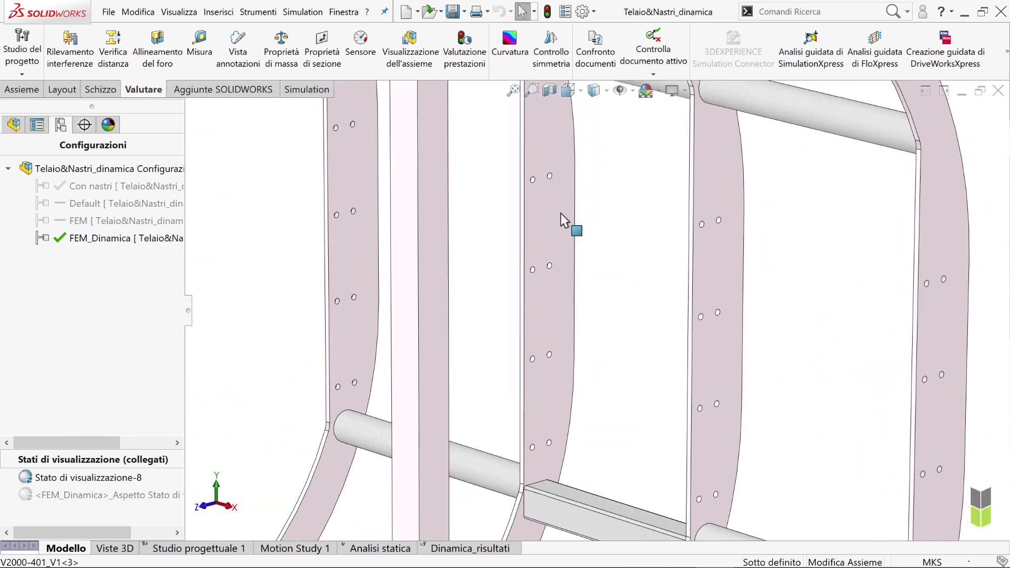
{"action": "key", "text": "f"}
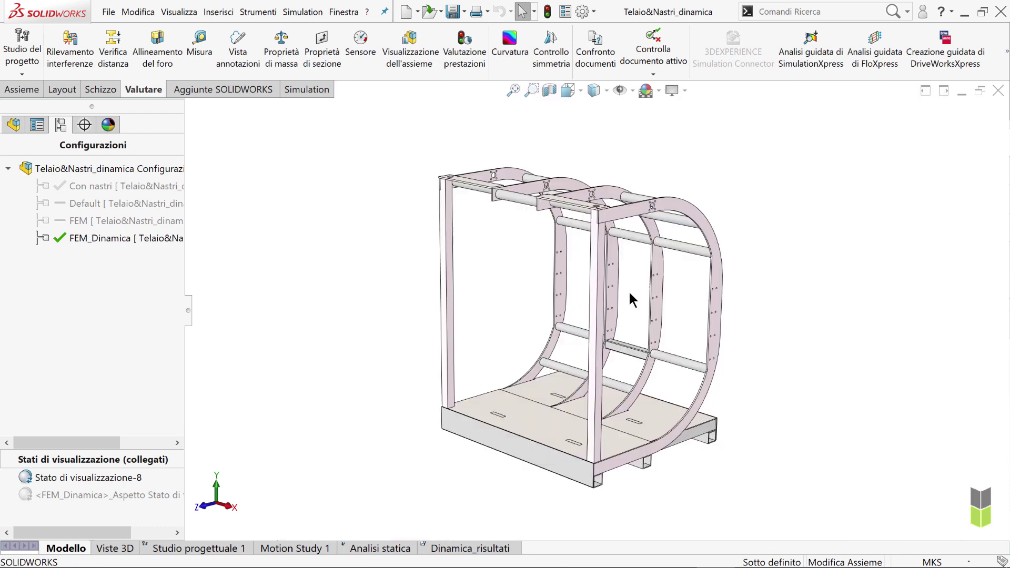
{"action": "middle_click_drag", "start_coordinate": [628, 289], "coordinate": [729, 340]}
{"action": "key", "text": "Escape"}
{"action": "scroll", "coordinate": [721, 363], "scroll_direction": "down", "scroll_amount": 2}
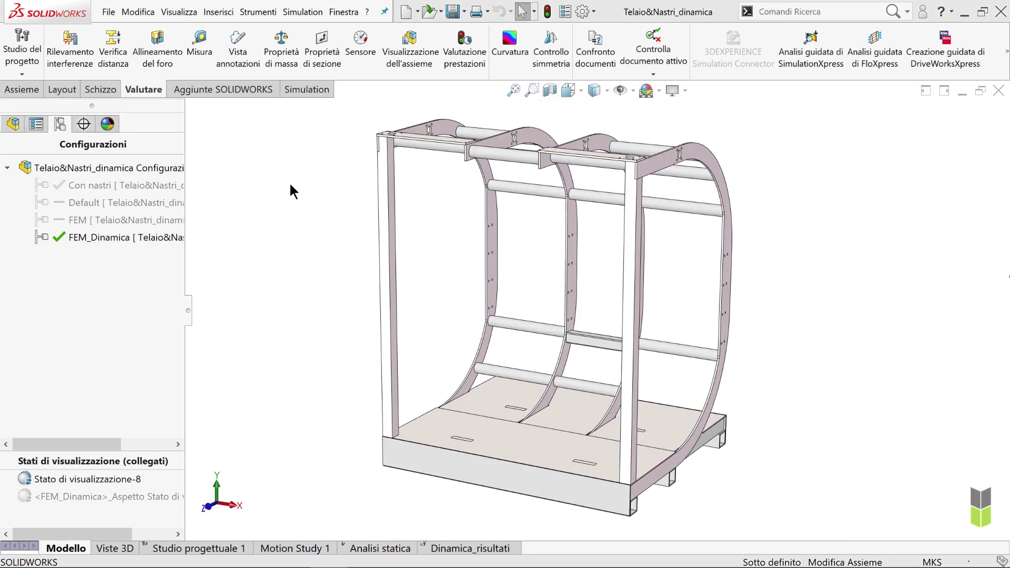
{"action": "left_click", "coordinate": [297, 90]}
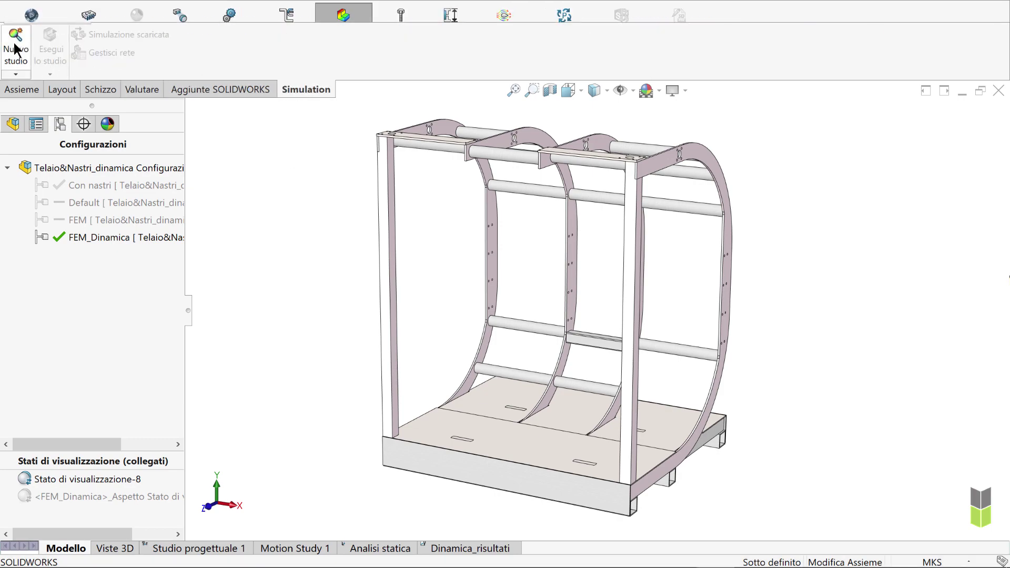
Create a Dinamica lineare Cronologia modale study named Dinamica.
{"action": "left_click", "coordinate": [30, 56]}
{"action": "left_click_drag", "start_coordinate": [205, 214], "coordinate": [207, 322]}
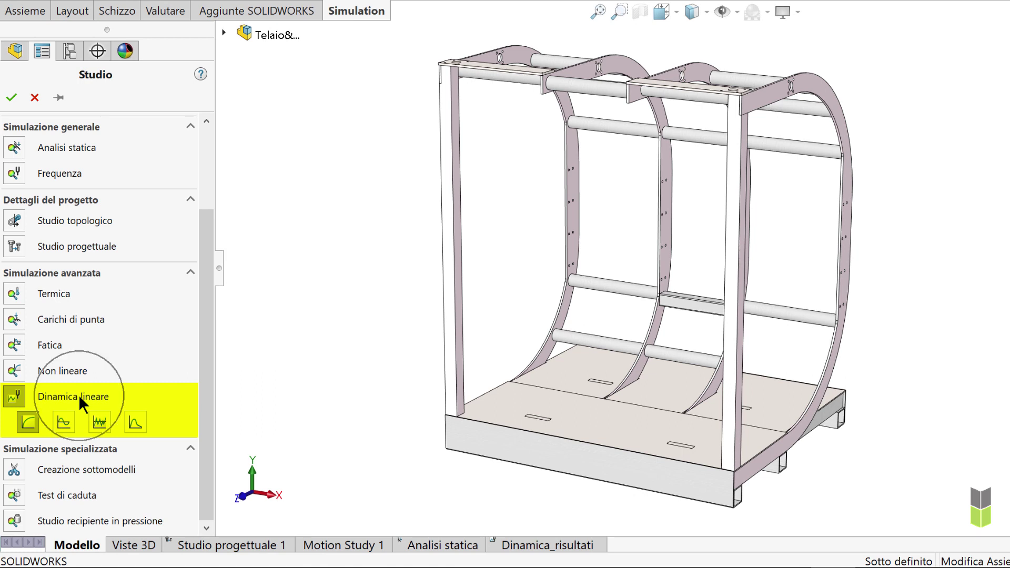
{"action": "left_click", "coordinate": [27, 422]}
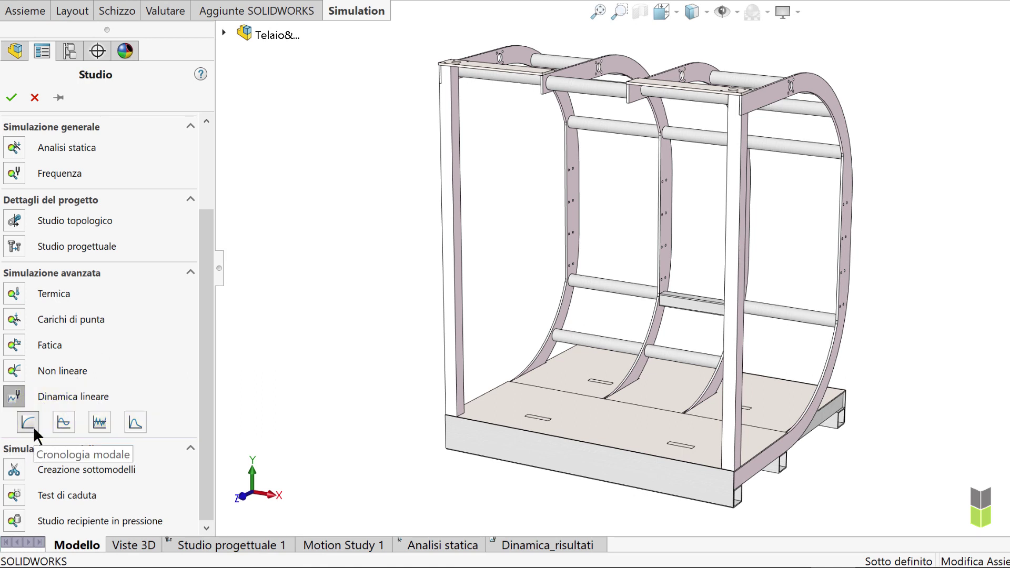
{"action": "left_click", "coordinate": [83, 211]}
{"action": "key", "text": "BackSpace"}
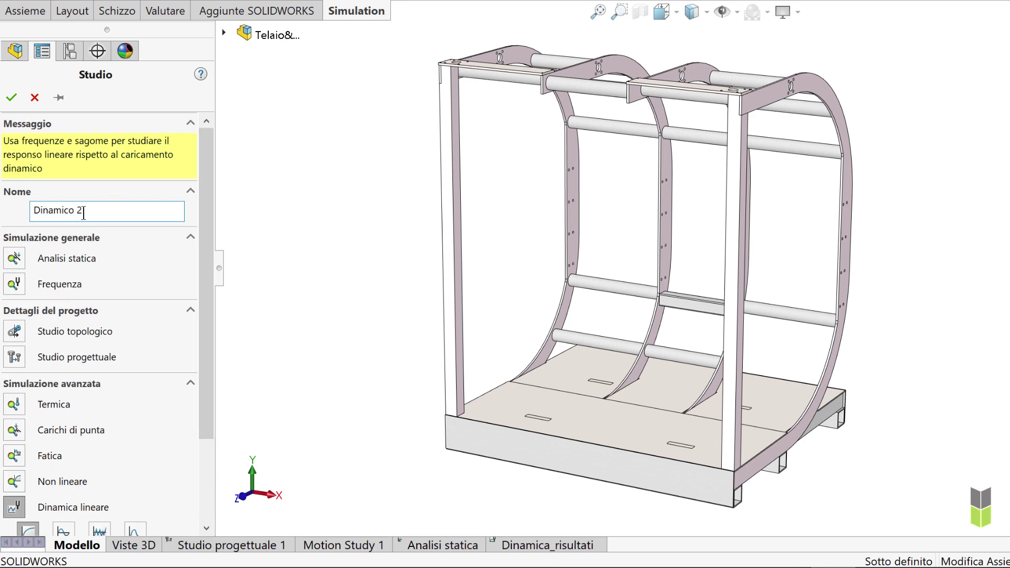
{"action": "key", "text": "BackSpace"}
{"action": "key", "text": "BackSpace"}
{"action": "left_click", "coordinate": [11, 98]}
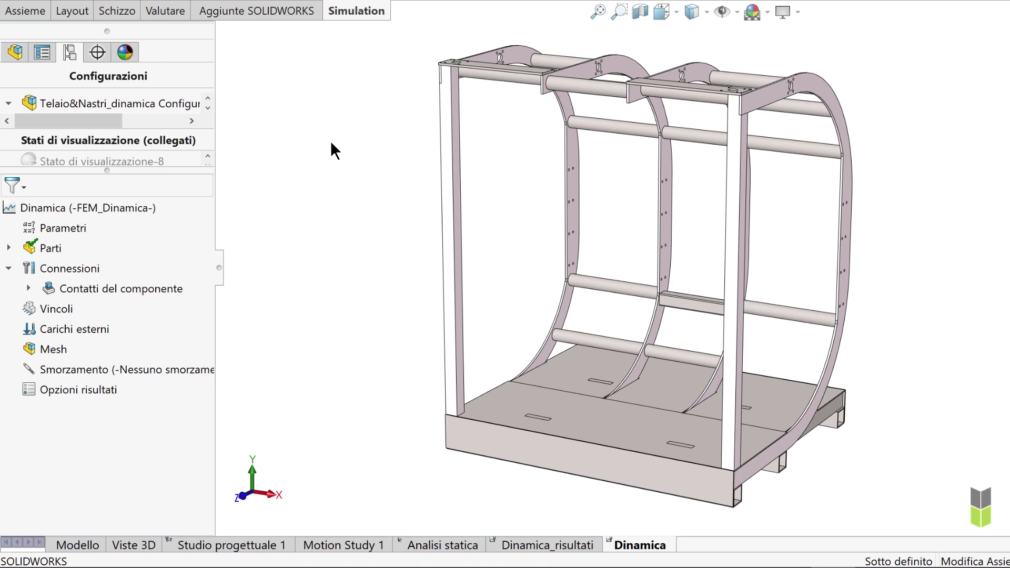
Start a Geometria fissa fixture and select the first face under the frame base.
{"action": "right_click", "coordinate": [56, 311]}
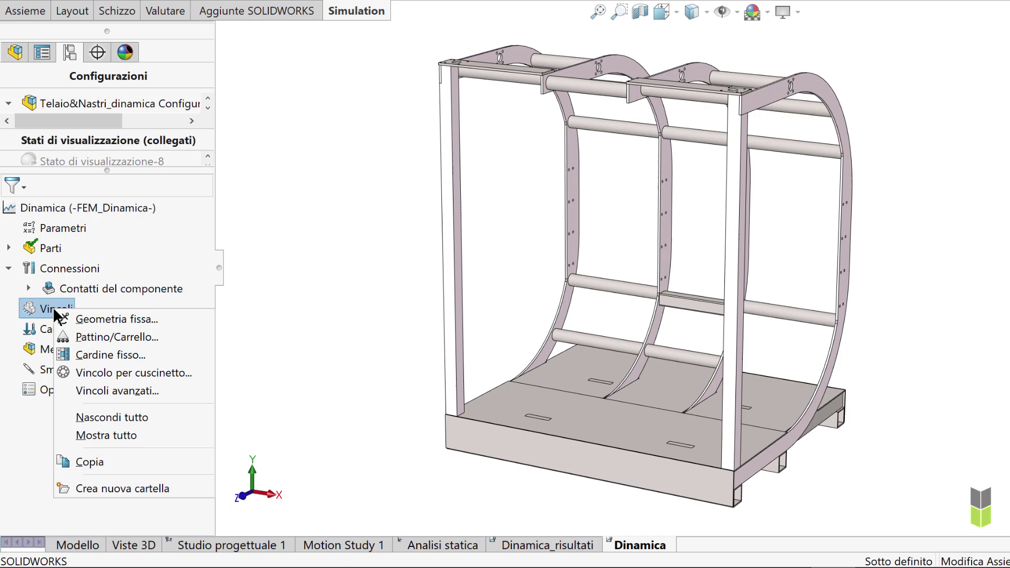
{"action": "left_click", "coordinate": [149, 317]}
{"action": "left_click", "coordinate": [629, 431]}
{"action": "middle_click_drag", "start_coordinate": [658, 383], "coordinate": [638, 241]}
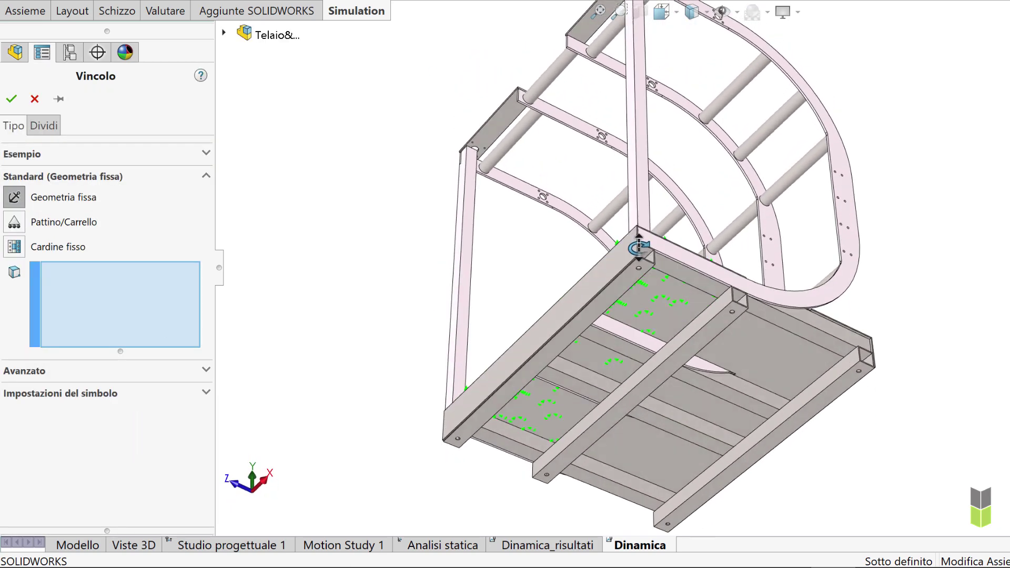
{"action": "scroll", "coordinate": [652, 258], "scroll_direction": "down", "scroll_amount": 3}
{"action": "scroll", "coordinate": [646, 296], "scroll_direction": "down", "scroll_amount": 3}
{"action": "scroll", "coordinate": [647, 295], "scroll_direction": "down", "scroll_amount": 2}
{"action": "left_click", "coordinate": [620, 266]}
{"action": "scroll", "coordinate": [638, 286], "scroll_direction": "up", "scroll_amount": 3}
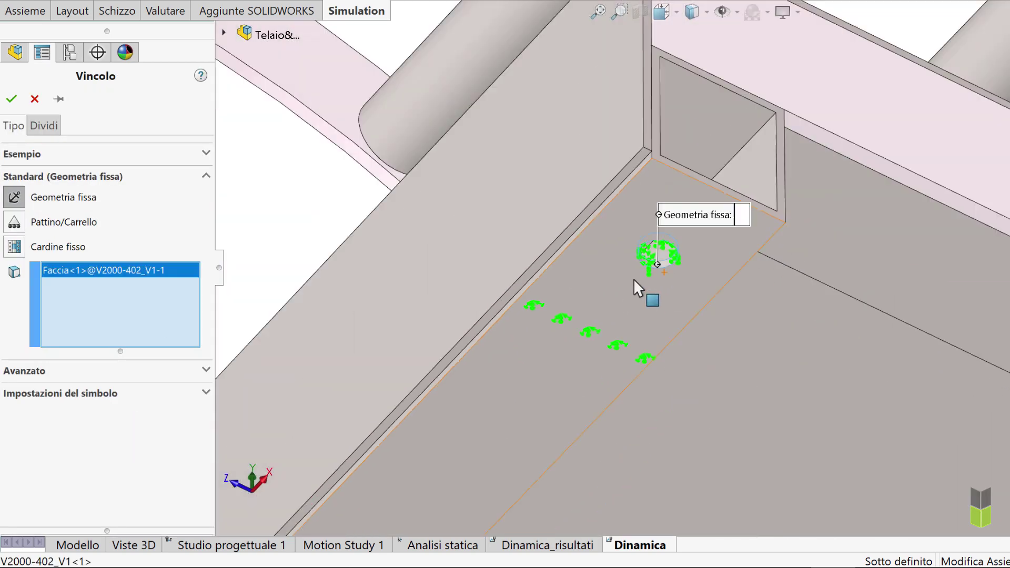
{"action": "scroll", "coordinate": [913, 372], "scroll_direction": "up", "scroll_amount": 2}
{"action": "scroll", "coordinate": [650, 236], "scroll_direction": "down", "scroll_amount": 3}
{"action": "scroll", "coordinate": [650, 237], "scroll_direction": "up", "scroll_amount": 3}
{"action": "scroll", "coordinate": [794, 354], "scroll_direction": "down", "scroll_amount": 3}
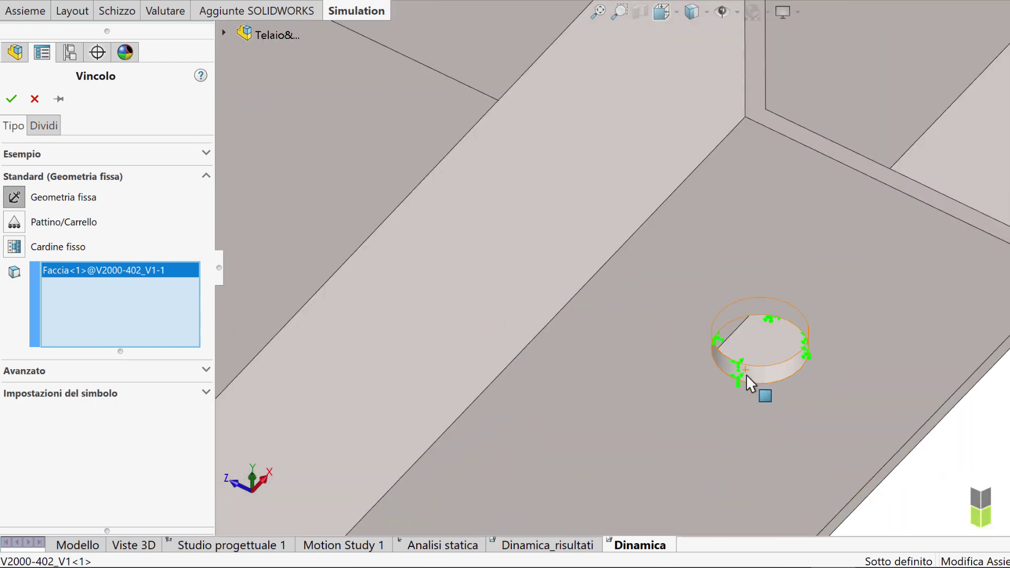
Add three more base faces and confirm the Fisso-1 fixture.
{"action": "left_click", "coordinate": [751, 383]}
{"action": "scroll", "coordinate": [737, 389], "scroll_direction": "up", "scroll_amount": 3}
{"action": "scroll", "coordinate": [952, 198], "scroll_direction": "up", "scroll_amount": 2}
{"action": "scroll", "coordinate": [655, 425], "scroll_direction": "down", "scroll_amount": 3}
{"action": "scroll", "coordinate": [637, 446], "scroll_direction": "down", "scroll_amount": 2}
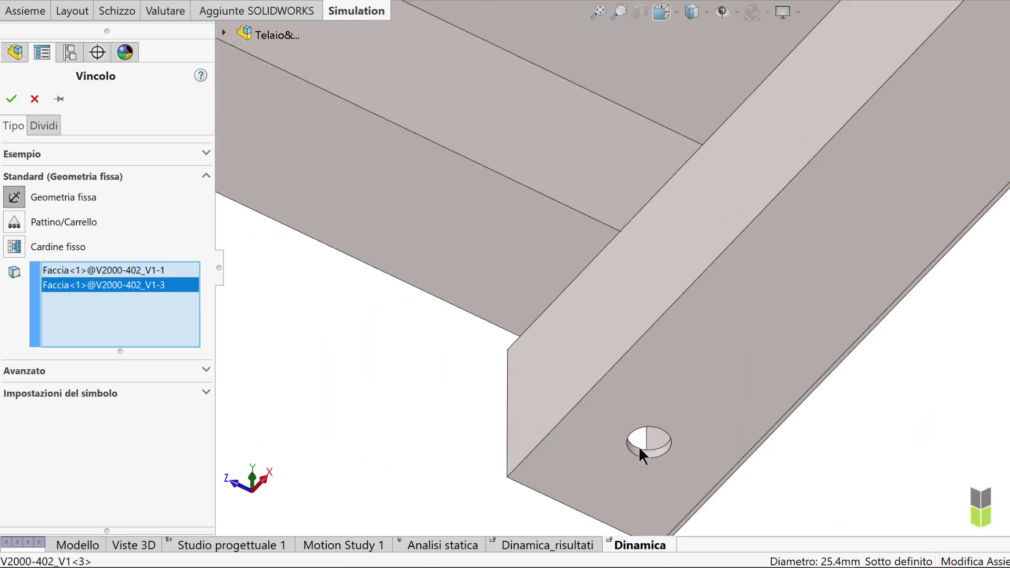
{"action": "left_click", "coordinate": [638, 447]}
{"action": "scroll", "coordinate": [510, 239], "scroll_direction": "up", "scroll_amount": 3}
{"action": "scroll", "coordinate": [410, 196], "scroll_direction": "up", "scroll_amount": 2}
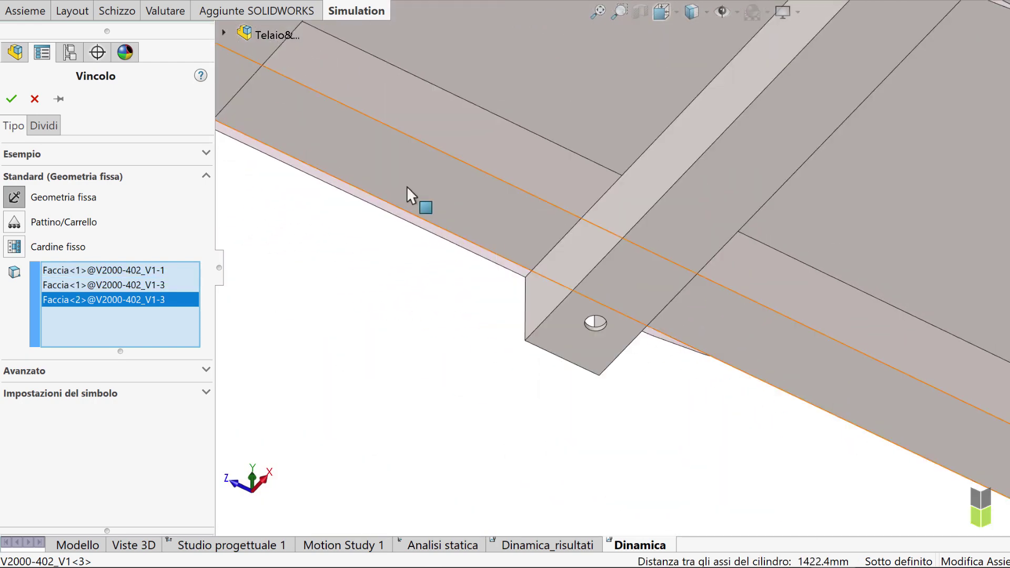
{"action": "scroll", "coordinate": [422, 331], "scroll_direction": "up", "scroll_amount": 2}
{"action": "scroll", "coordinate": [465, 318], "scroll_direction": "down", "scroll_amount": 5}
{"action": "left_click", "coordinate": [465, 318]}
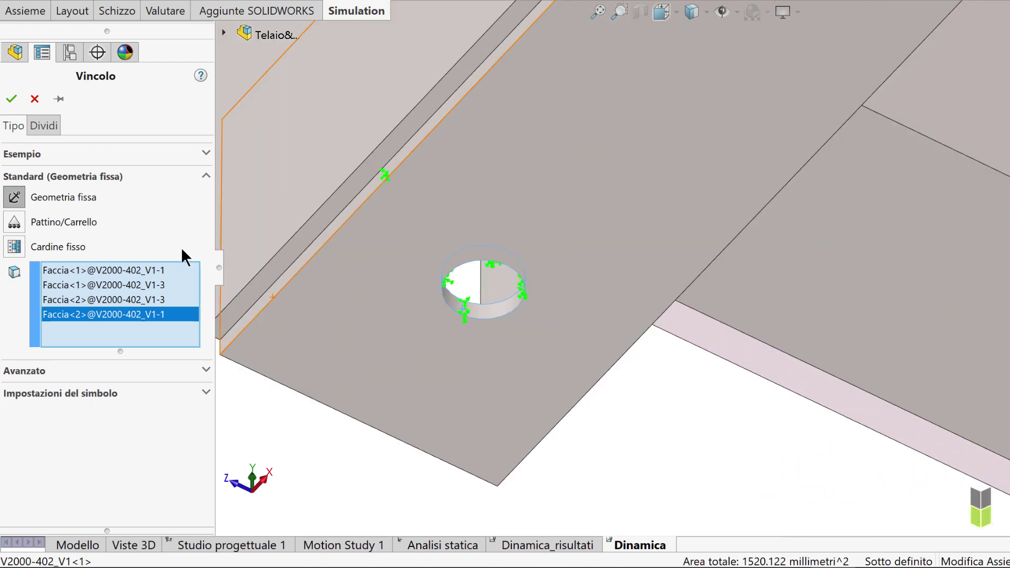
{"action": "left_click", "coordinate": [12, 99]}
{"action": "key", "text": "f"}
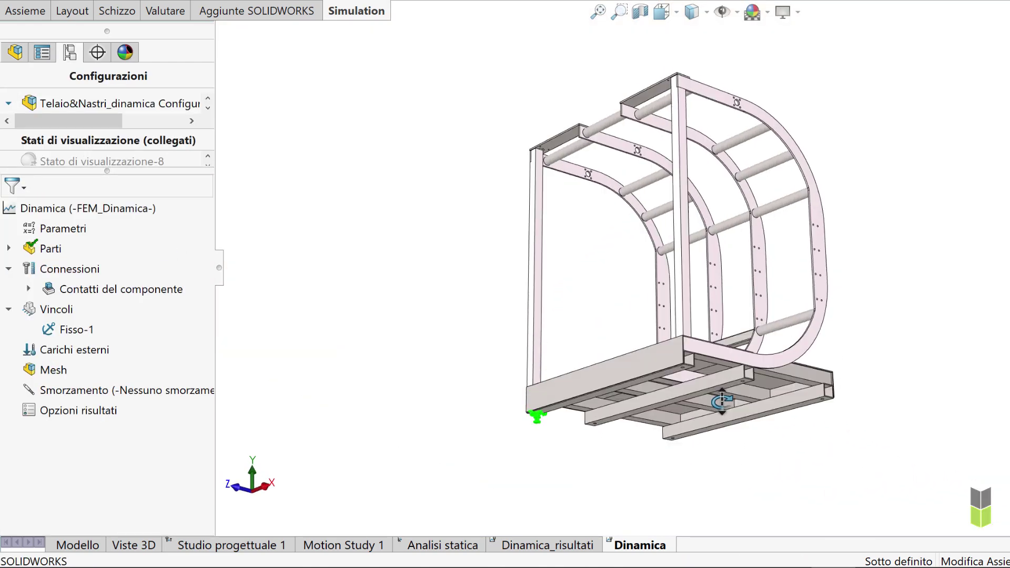
{"action": "mouse_move", "coordinate": [717, 401]}
{"action": "middle_mouse_down"}
{"action": "mouse_move", "coordinate": [706, 418]}
{"action": "mouse_move", "coordinate": [705, 361]}
{"action": "middle_mouse_up"}
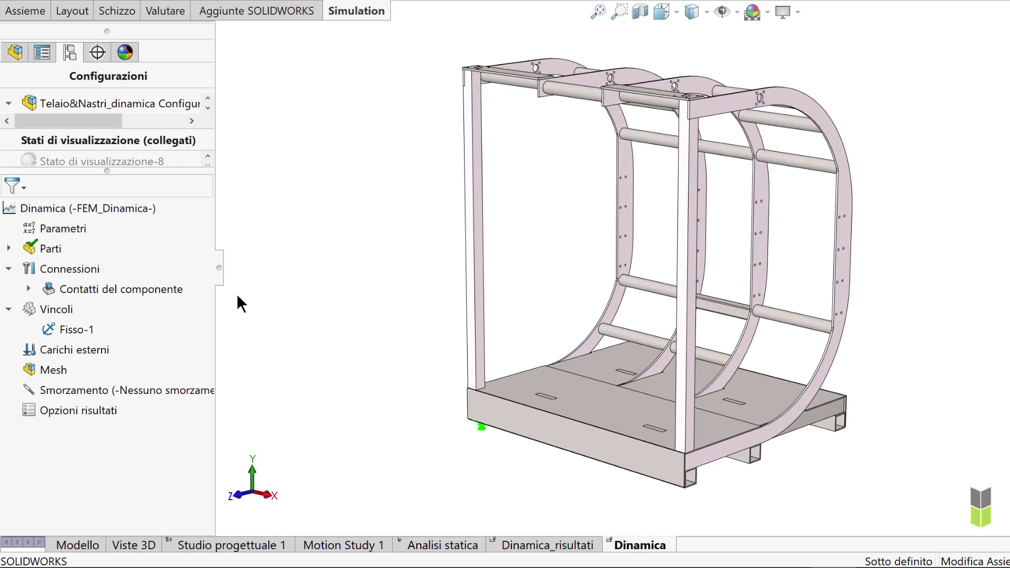
{"action": "left_click", "coordinate": [85, 348]}
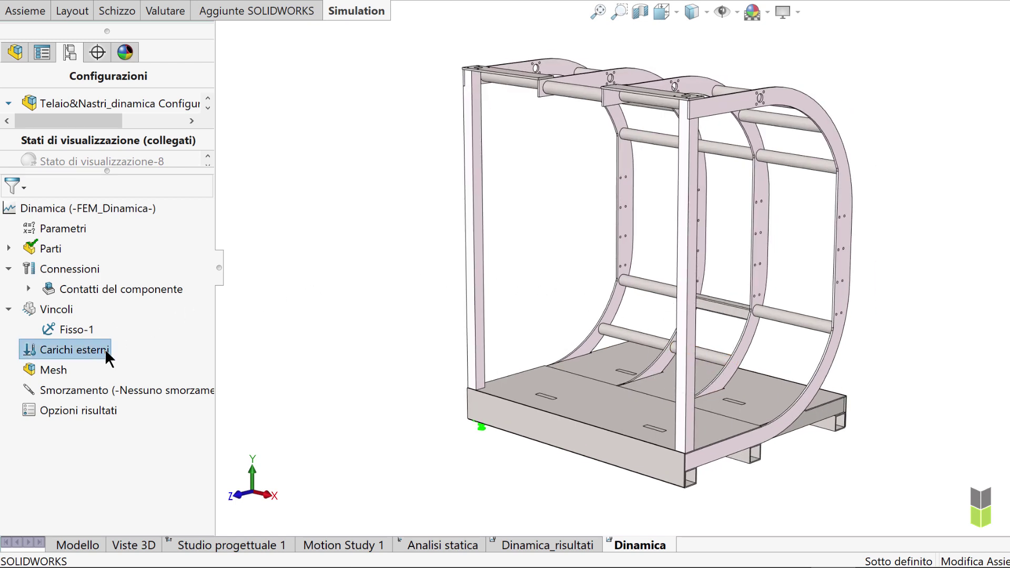
Start a Carico/Massa remoto load from the external loads group.
{"action": "right_click", "coordinate": [105, 349]}
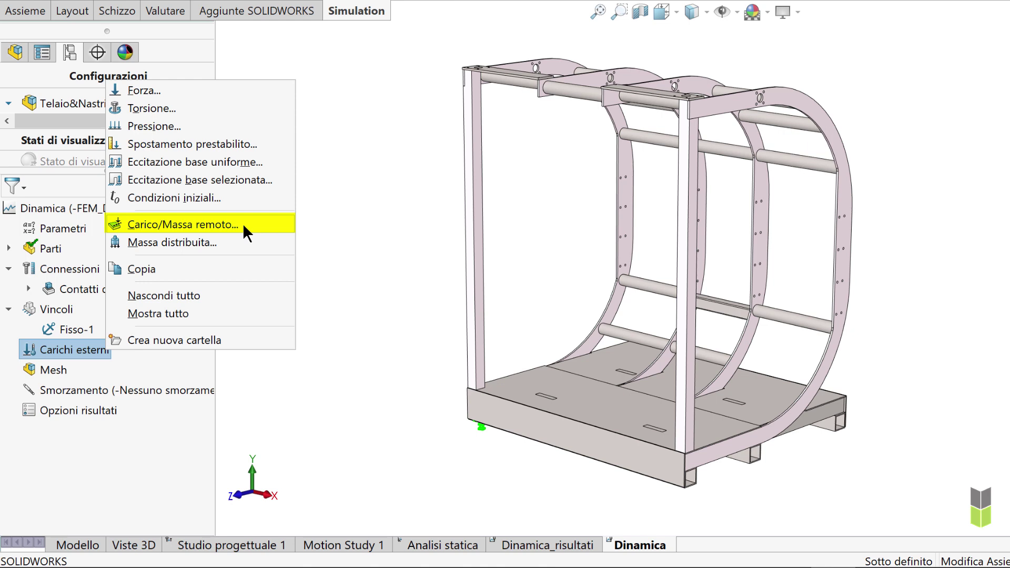
{"action": "left_click", "coordinate": [244, 227]}
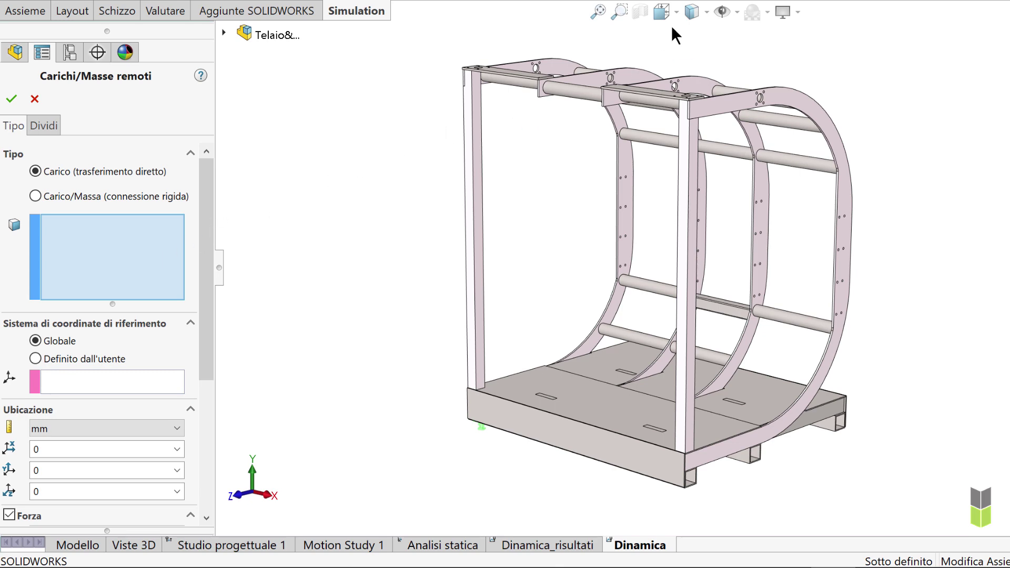
{"action": "scroll", "coordinate": [650, 56], "scroll_direction": "down", "scroll_amount": 3}
{"action": "scroll", "coordinate": [610, 117], "scroll_direction": "down", "scroll_amount": 3}
{"action": "scroll", "coordinate": [619, 156], "scroll_direction": "down", "scroll_amount": 3}
{"action": "scroll", "coordinate": [615, 197], "scroll_direction": "down", "scroll_amount": 2}
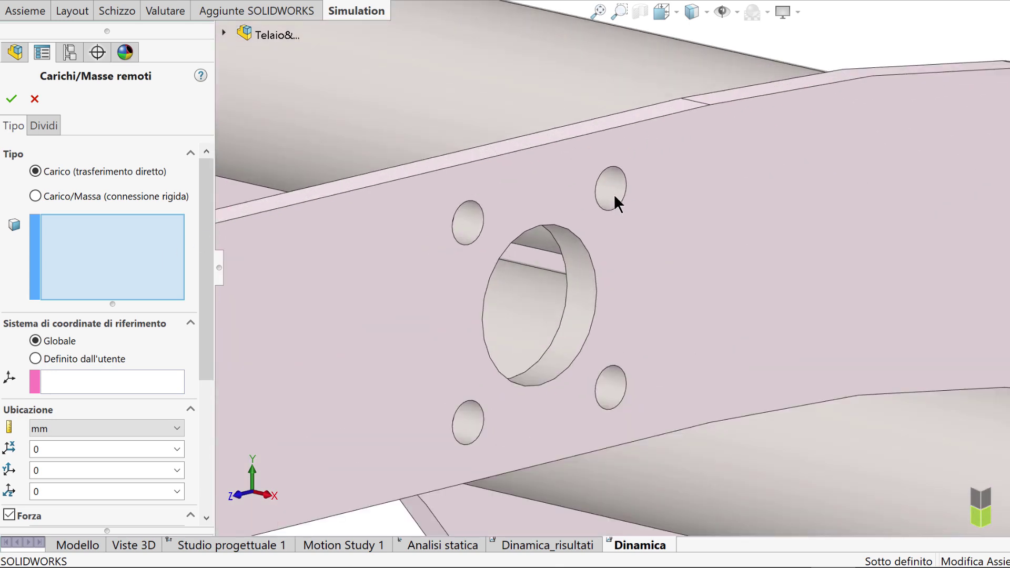
Select the four small hole faces around the large circular opening for the remote load.
{"action": "left_click", "coordinate": [610, 191]}
{"action": "left_click", "coordinate": [469, 222]}
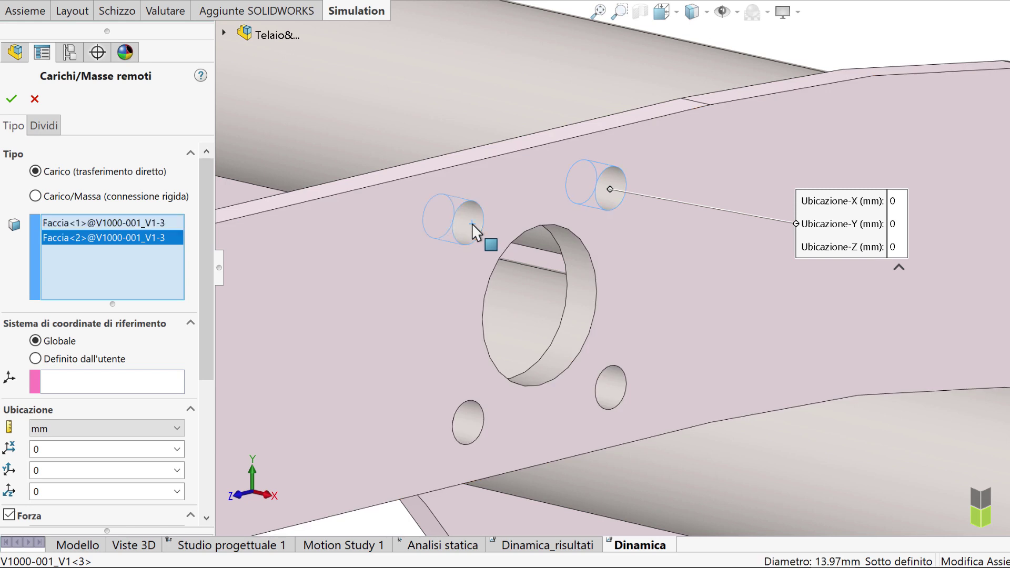
{"action": "left_click", "coordinate": [470, 430]}
{"action": "left_click", "coordinate": [613, 399]}
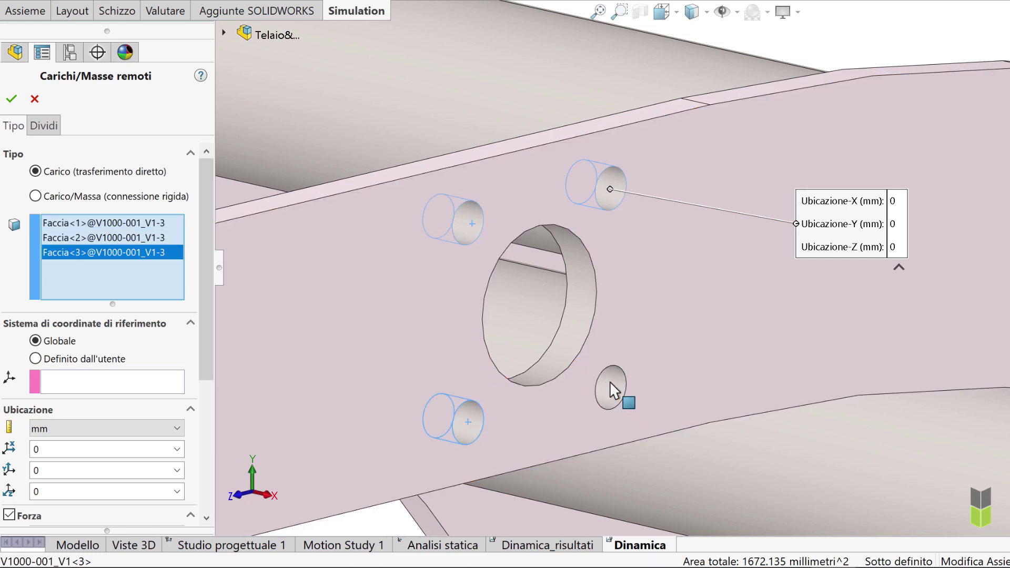
{"action": "scroll", "coordinate": [210, 263], "scroll_direction": "down", "scroll_amount": 3}
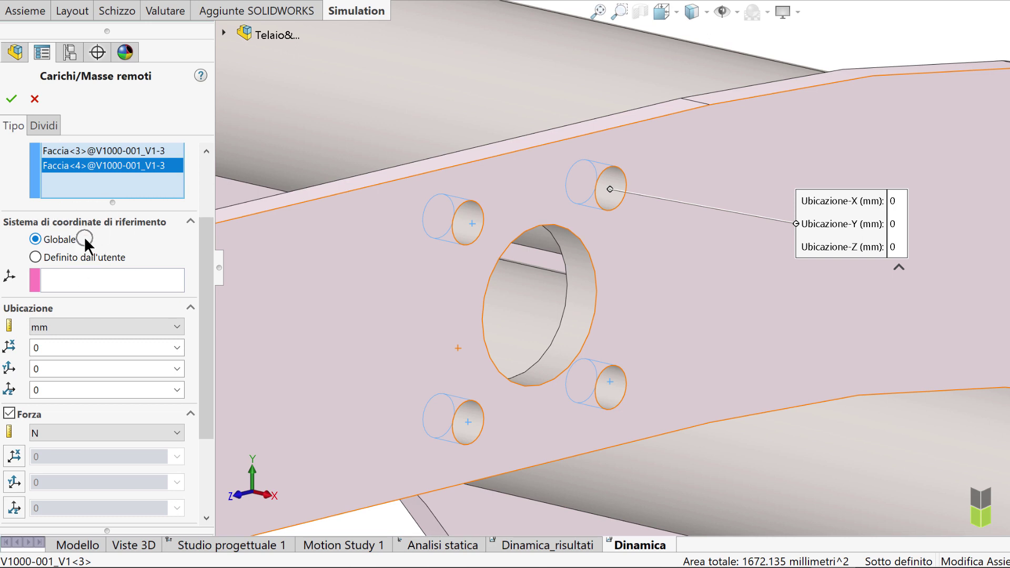
{"action": "left_click_drag", "start_coordinate": [206, 266], "coordinate": [205, 307]}
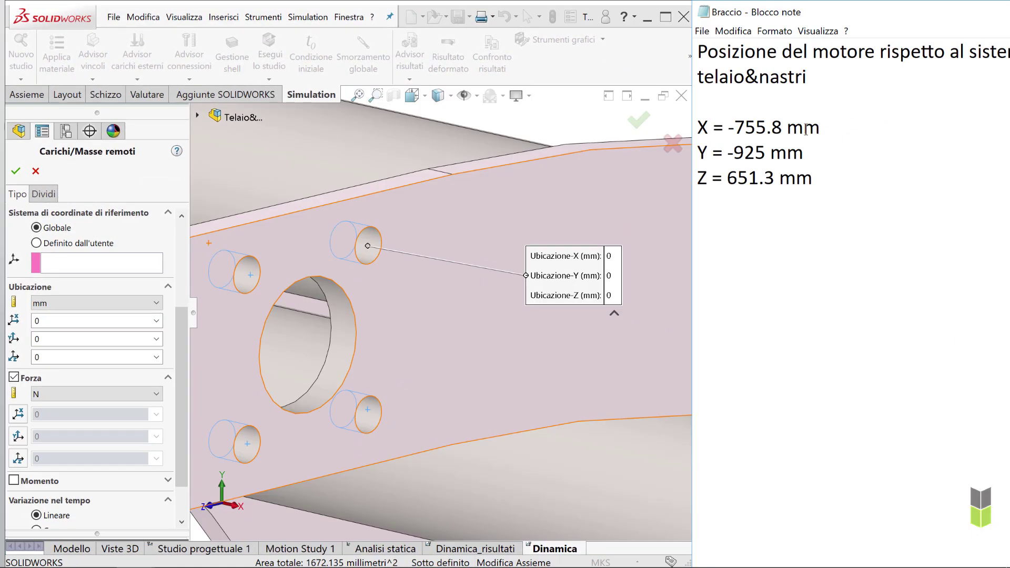
Locate the remote load at X -755.8, Y -925, Z 651.3 mm.
{"action": "left_click_drag", "start_coordinate": [698, 52], "coordinate": [873, 52]}
{"action": "left_click", "coordinate": [86, 321]}
{"action": "type", "text": "-755.8"}
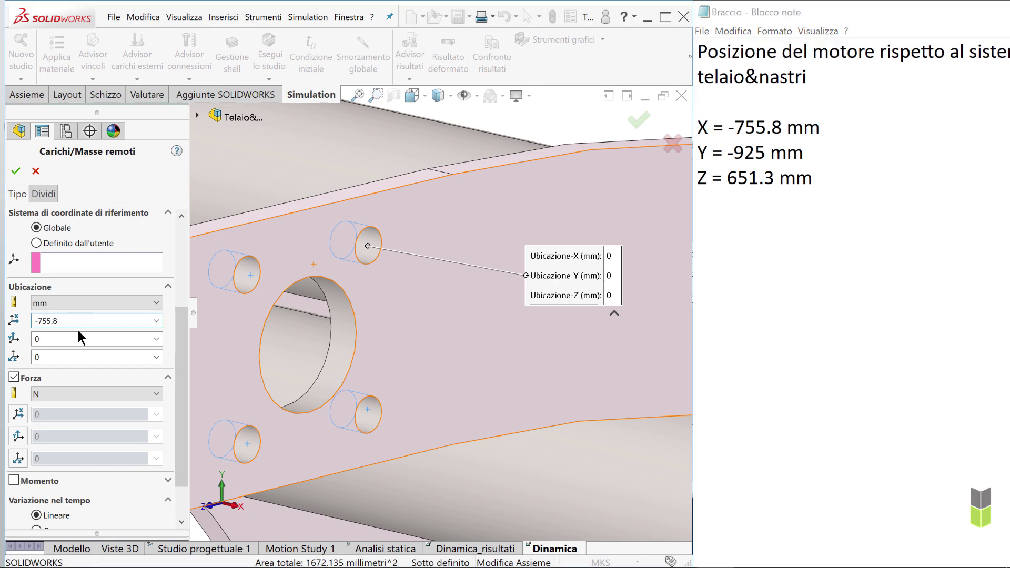
{"action": "left_click", "coordinate": [57, 339]}
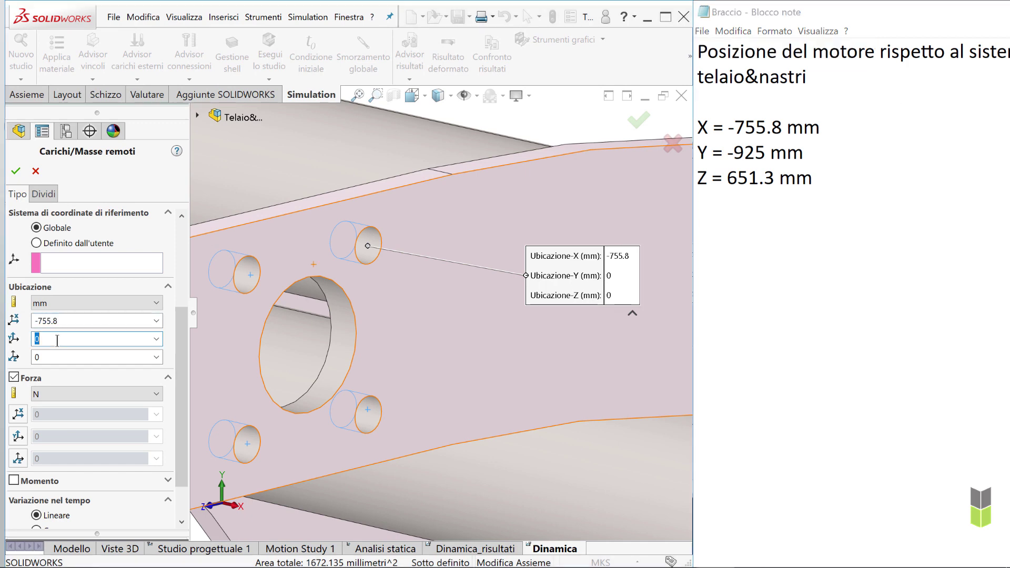
{"action": "type", "text": "-925"}
{"action": "left_click", "coordinate": [56, 358]}
{"action": "type", "text": "651.3"}
{"action": "left_click_drag", "start_coordinate": [185, 328], "coordinate": [182, 371]}
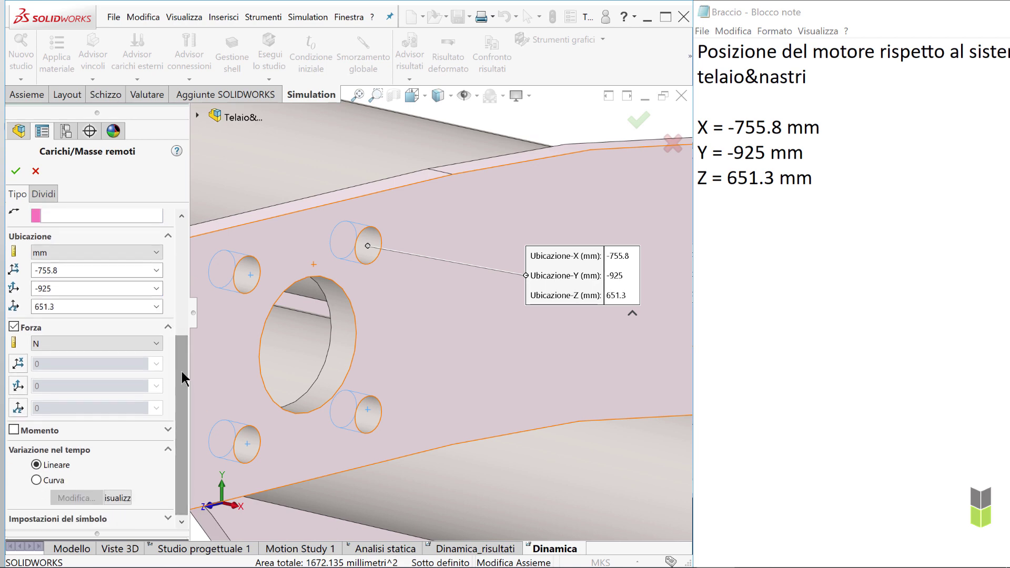
Apply a 1 N force along Y with Curva time variation and bring up the Excel force table.
{"action": "left_click", "coordinate": [19, 387]}
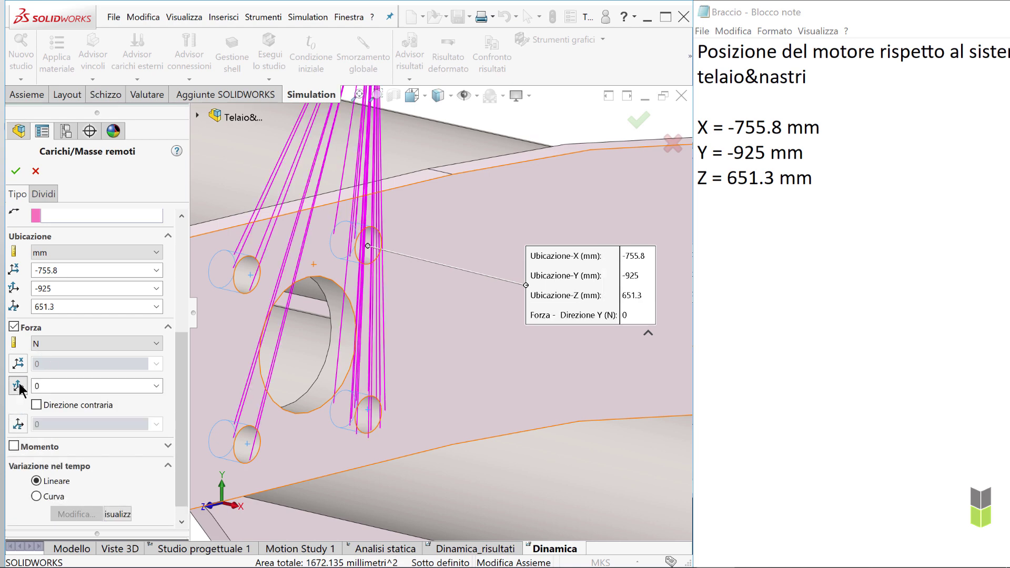
{"action": "scroll", "coordinate": [349, 355], "scroll_direction": "up", "scroll_amount": 5}
{"action": "middle_click_drag", "start_coordinate": [349, 355], "coordinate": [382, 375]}
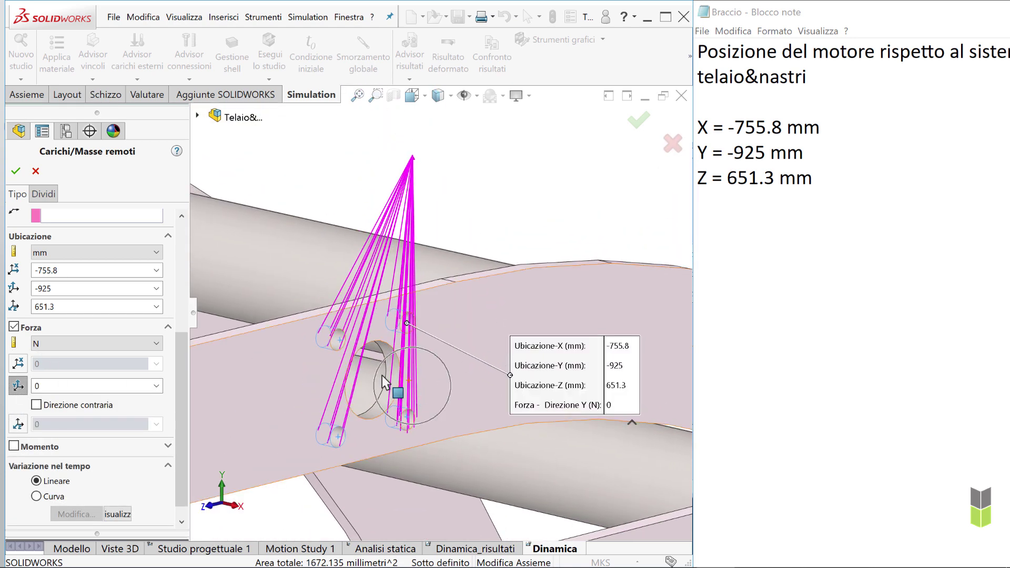
{"action": "double_click", "coordinate": [47, 385]}
{"action": "type", "text": "1"}
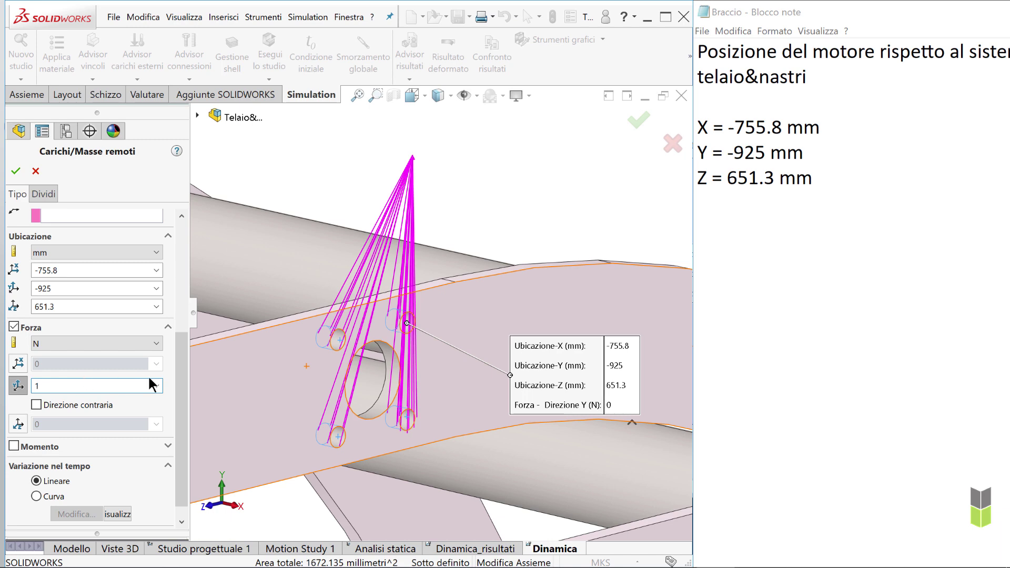
{"action": "left_click_drag", "start_coordinate": [185, 370], "coordinate": [186, 390]}
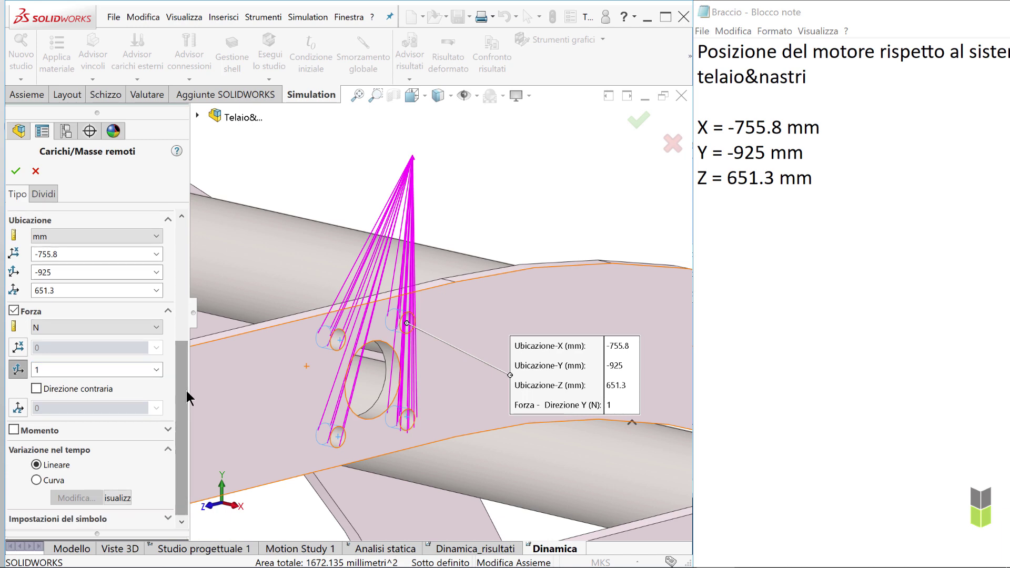
{"action": "left_click", "coordinate": [35, 478]}
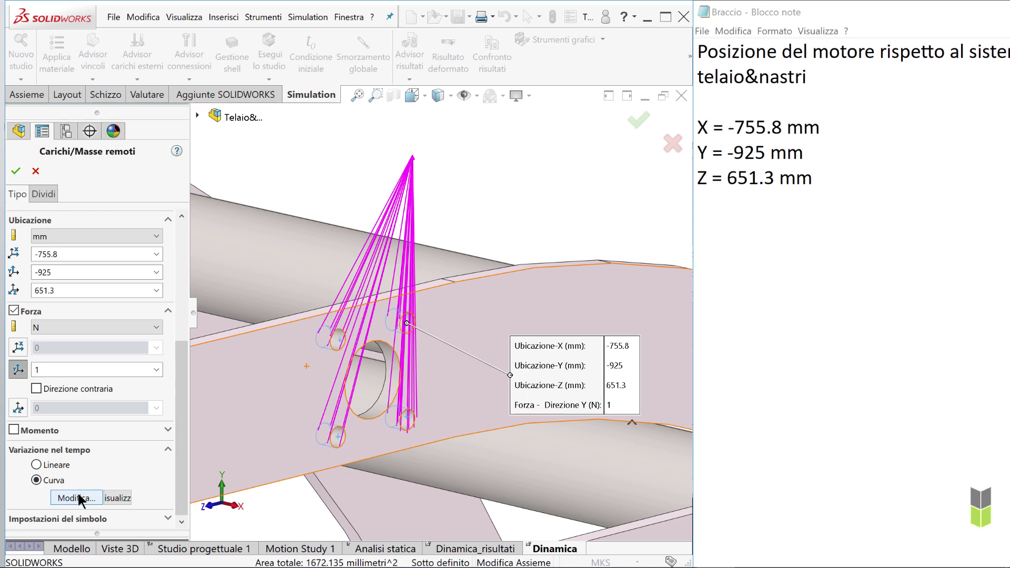
{"action": "left_click", "coordinate": [77, 494]}
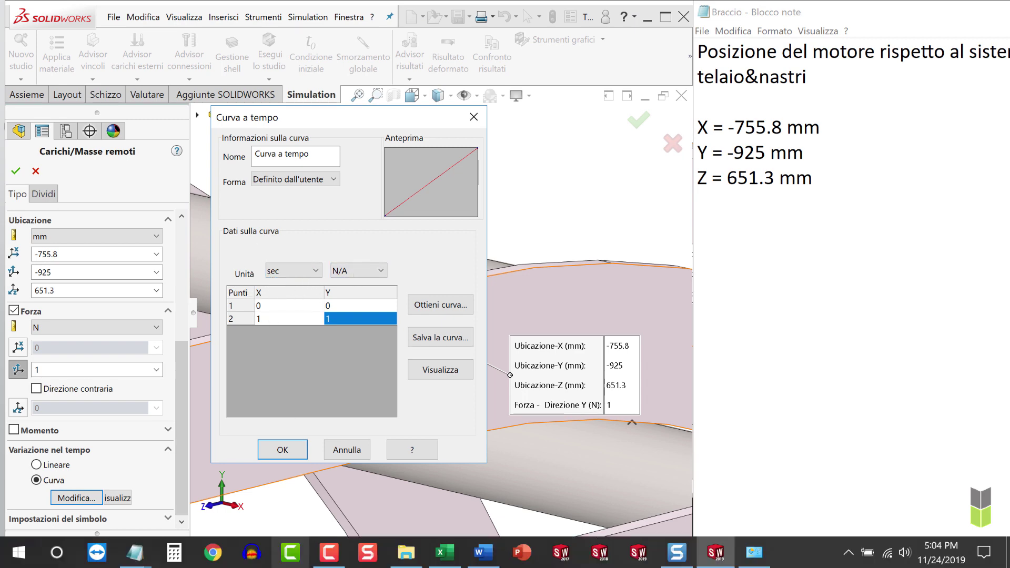
{"action": "left_click", "coordinate": [445, 553]}
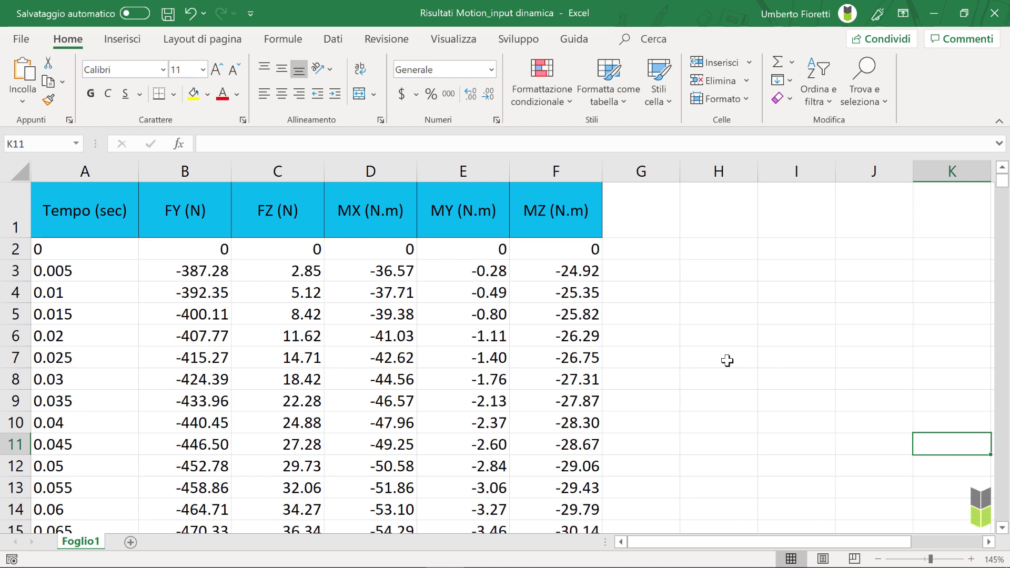
Copy Excel's Tempo and FY values in A2:B402 and return to the time-curve dialog.
{"action": "left_click", "coordinate": [19, 250]}
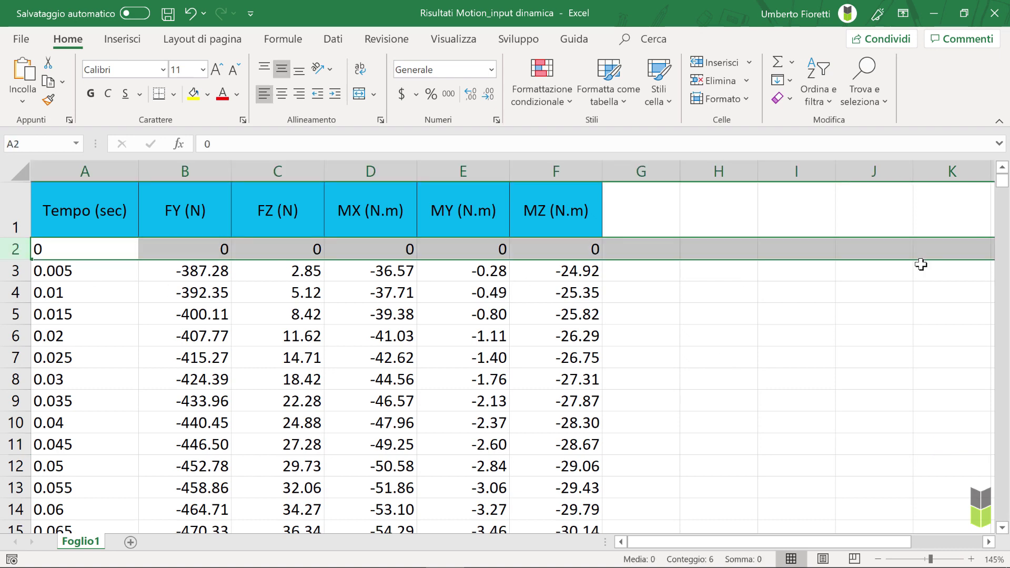
{"action": "left_click_drag", "start_coordinate": [1003, 188], "coordinate": [1002, 528]}
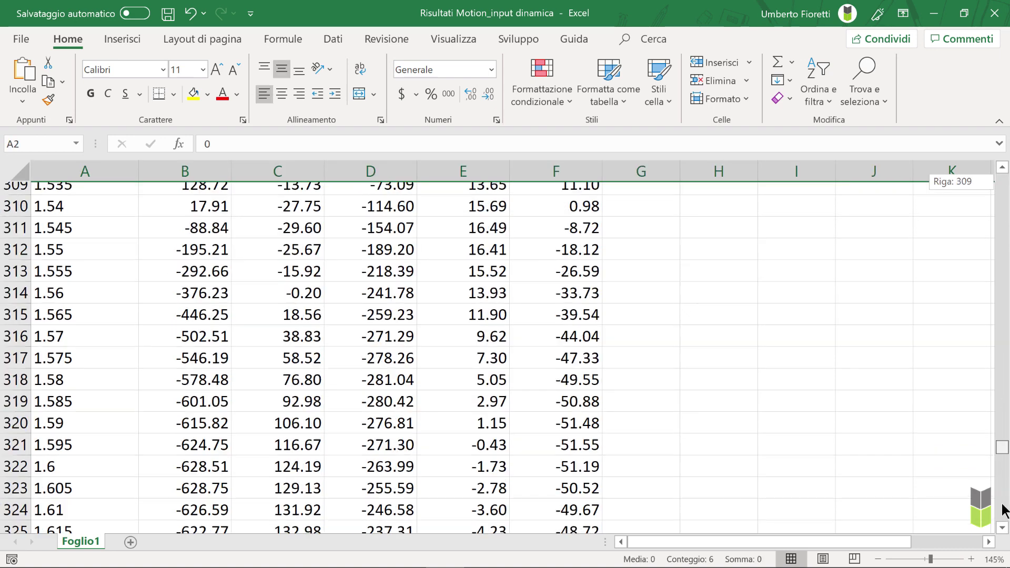
{"action": "left_click", "coordinate": [18, 520]}
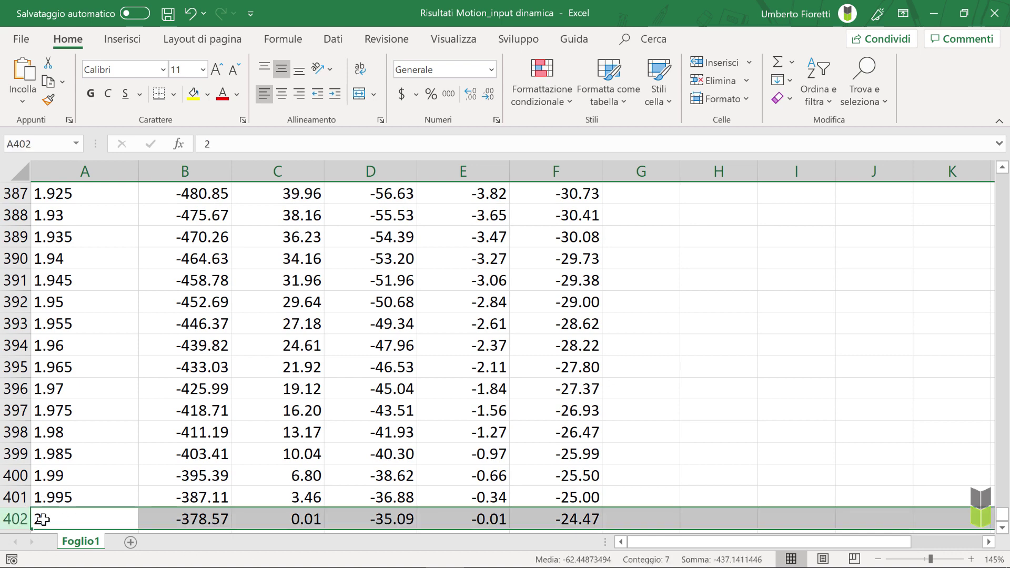
{"action": "left_click", "coordinate": [674, 493]}
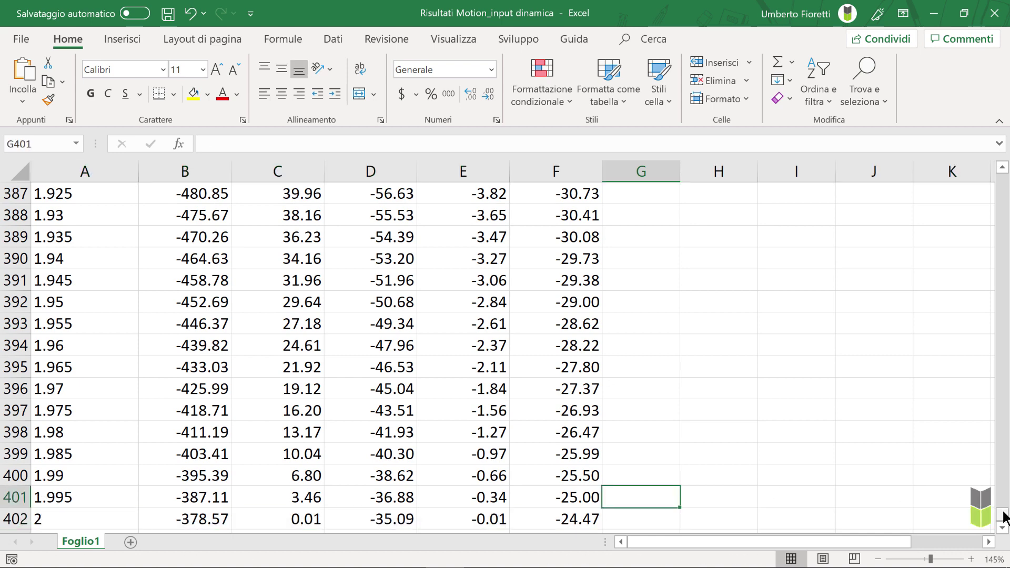
{"action": "left_click_drag", "start_coordinate": [1004, 515], "coordinate": [1002, 179]}
{"action": "left_click", "coordinate": [74, 272]}
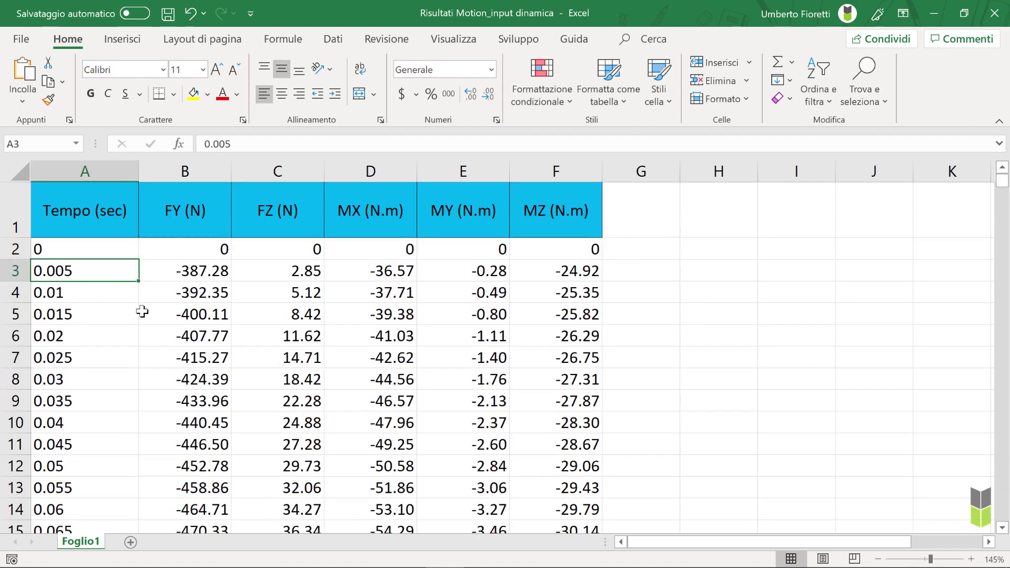
{"action": "mouse_move", "coordinate": [83, 247]}
{"action": "left_mouse_down"}
{"action": "mouse_move", "coordinate": [194, 565]}
{"action": "mouse_move", "coordinate": [187, 512]}
{"action": "left_mouse_up"}
{"action": "key", "text": "ctrl+c"}
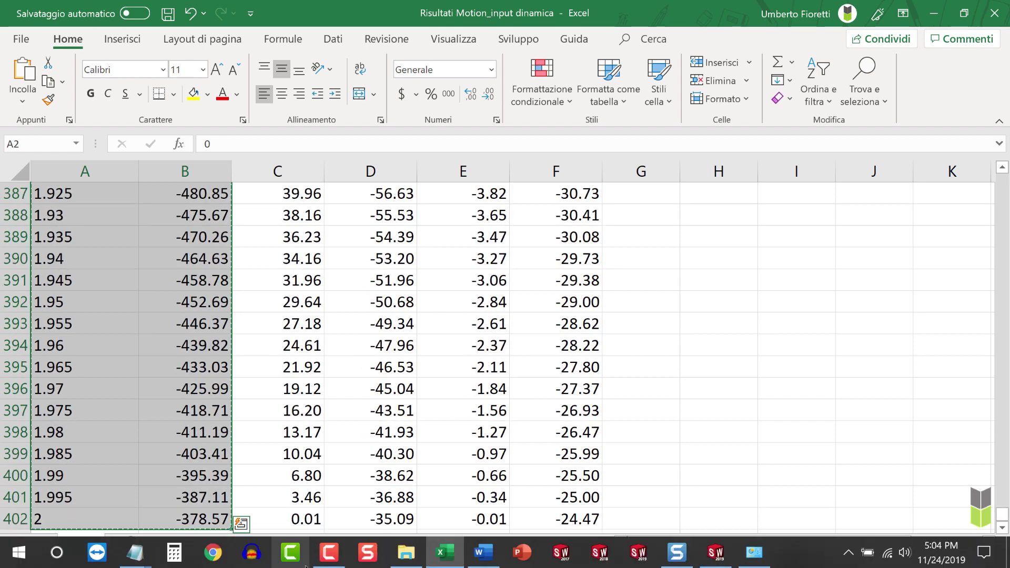
{"action": "left_click", "coordinate": [716, 552]}
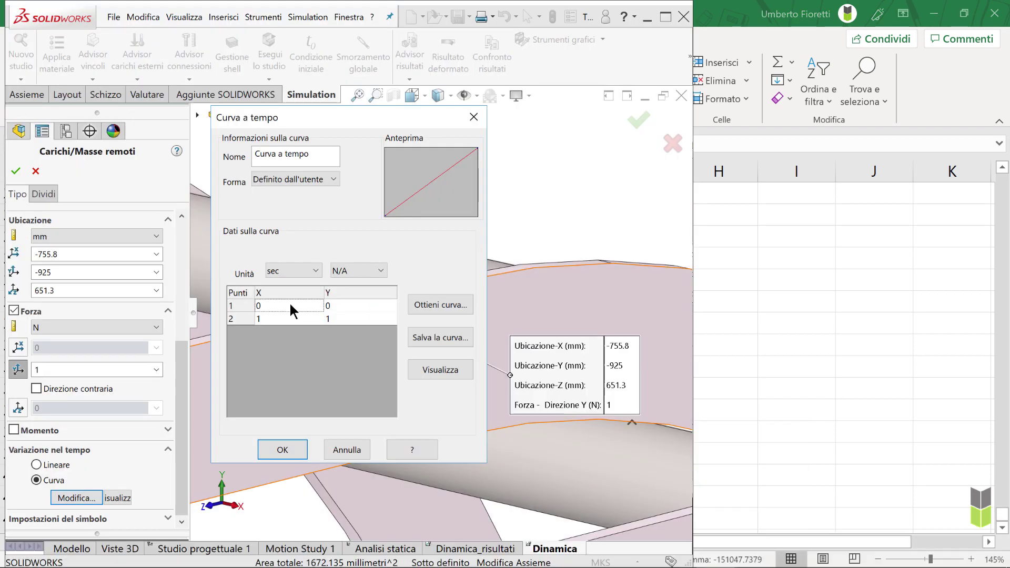
Paste the time and FY data into the curve table, preview the graph, and accept the remote load.
{"action": "mouse_move", "coordinate": [289, 304]}
{"action": "left_mouse_down"}
{"action": "mouse_move", "coordinate": [351, 317]}
{"action": "mouse_move", "coordinate": [387, 368]}
{"action": "mouse_move", "coordinate": [387, 387]}
{"action": "mouse_move", "coordinate": [394, 296]}
{"action": "left_mouse_up"}
{"action": "key", "text": "ctrl+v"}
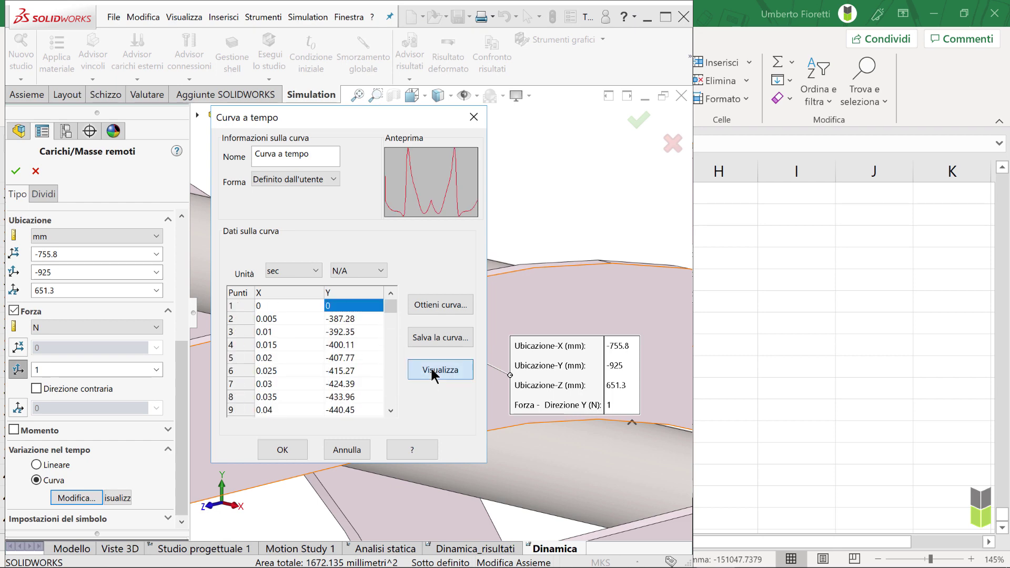
{"action": "left_click", "coordinate": [435, 371]}
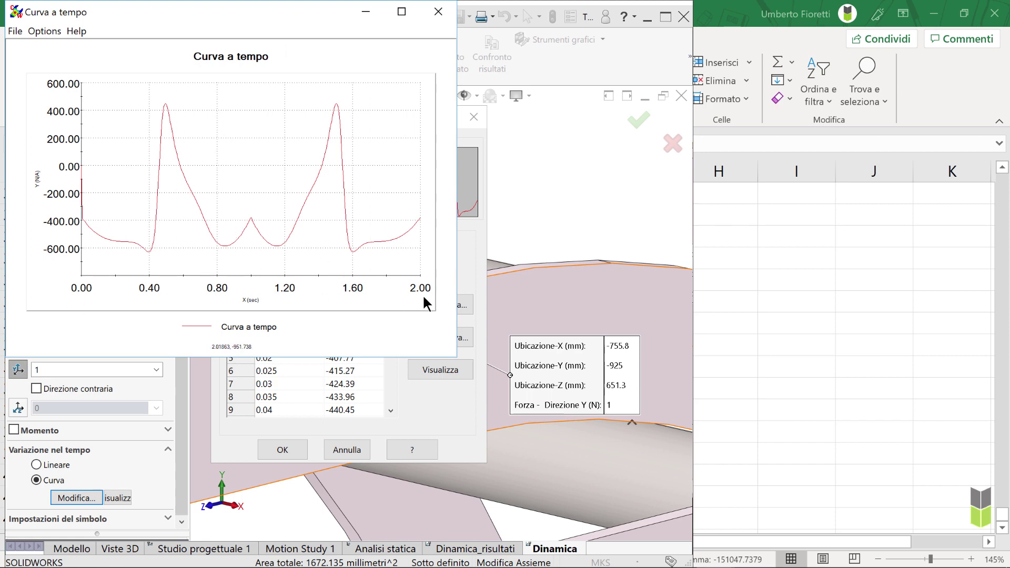
{"action": "left_click", "coordinate": [436, 12]}
{"action": "left_click", "coordinate": [286, 450]}
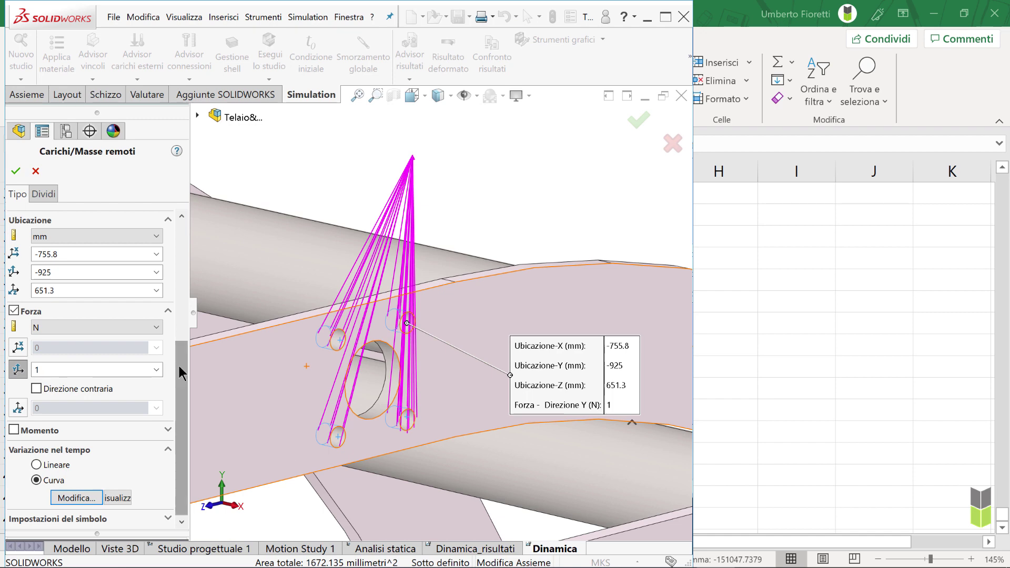
{"action": "left_click_drag", "start_coordinate": [181, 372], "coordinate": [189, 230]}
{"action": "left_click", "coordinate": [14, 171]}
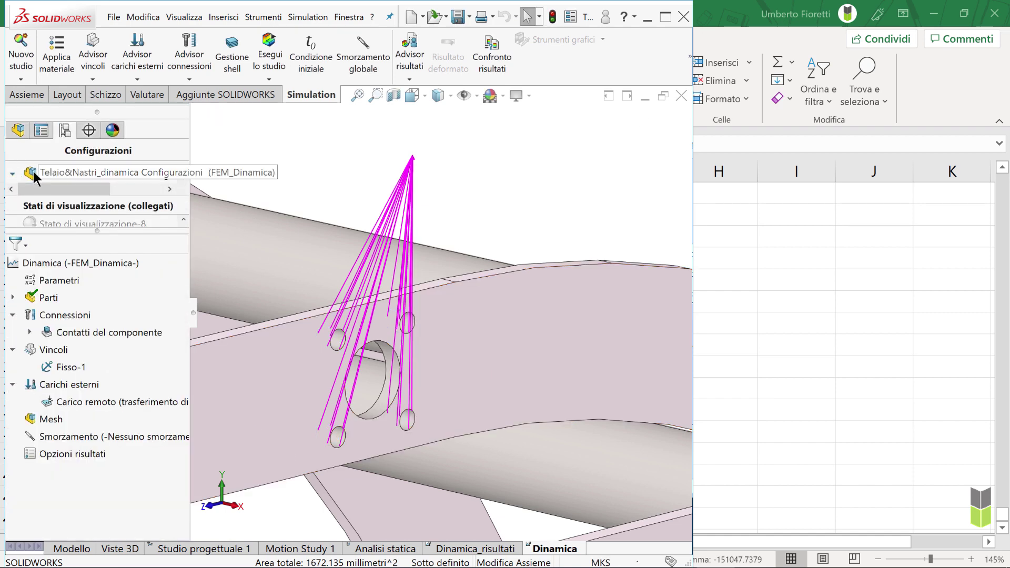
Rename the new remote load to FY.
{"action": "left_click", "coordinate": [84, 401]}
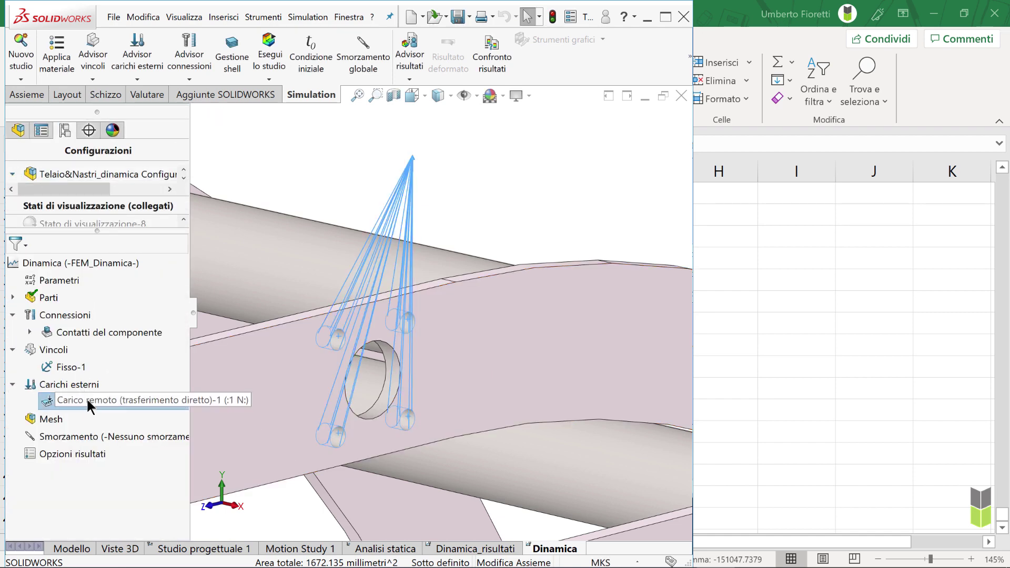
{"action": "type", "text": "FY"}
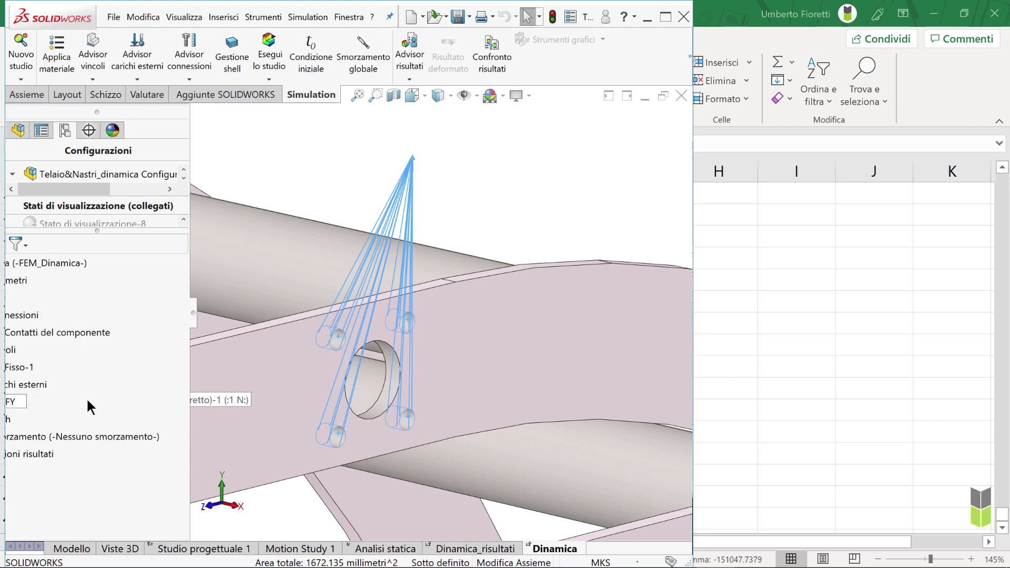
{"action": "key", "text": "Return"}
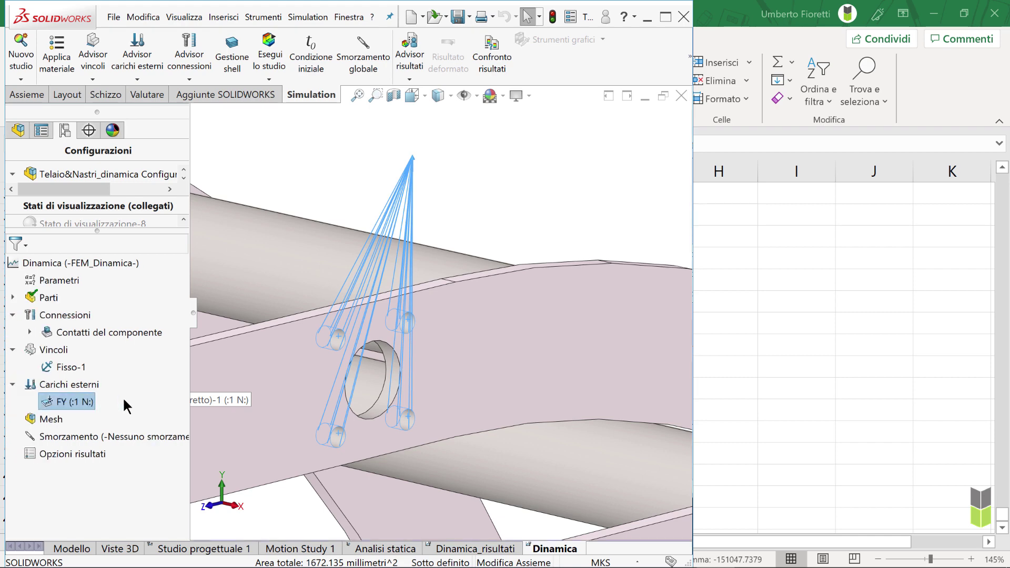
{"action": "right_click", "coordinate": [85, 385]}
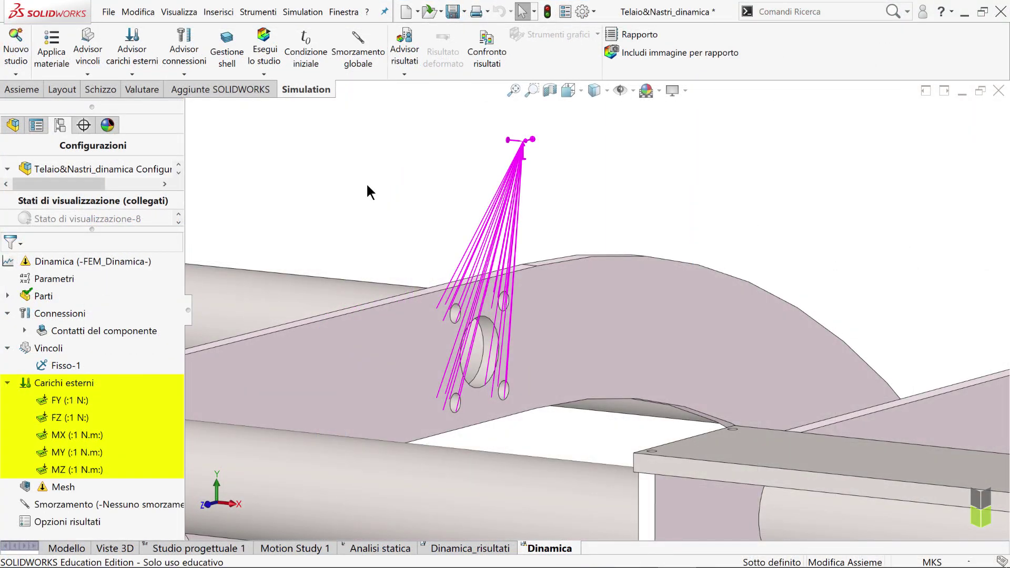
{"action": "mouse_move", "coordinate": [370, 190]}
{"action": "middle_mouse_down"}
{"action": "mouse_move", "coordinate": [463, 202]}
{"action": "mouse_move", "coordinate": [408, 200]}
{"action": "middle_mouse_up"}
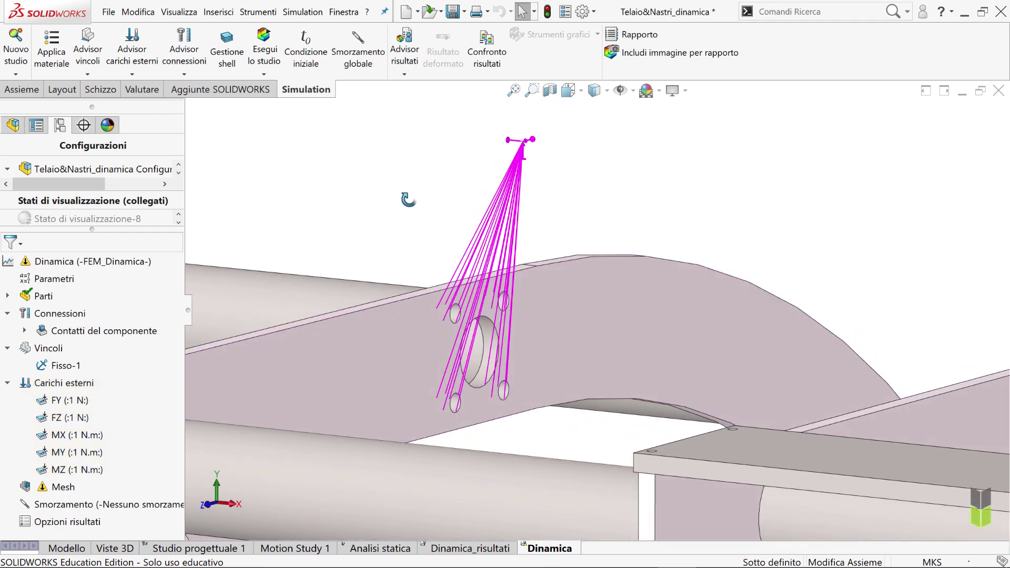
Start a rigid remote load/mass and select the first six bolt hole faces.
{"action": "right_click", "coordinate": [80, 387]}
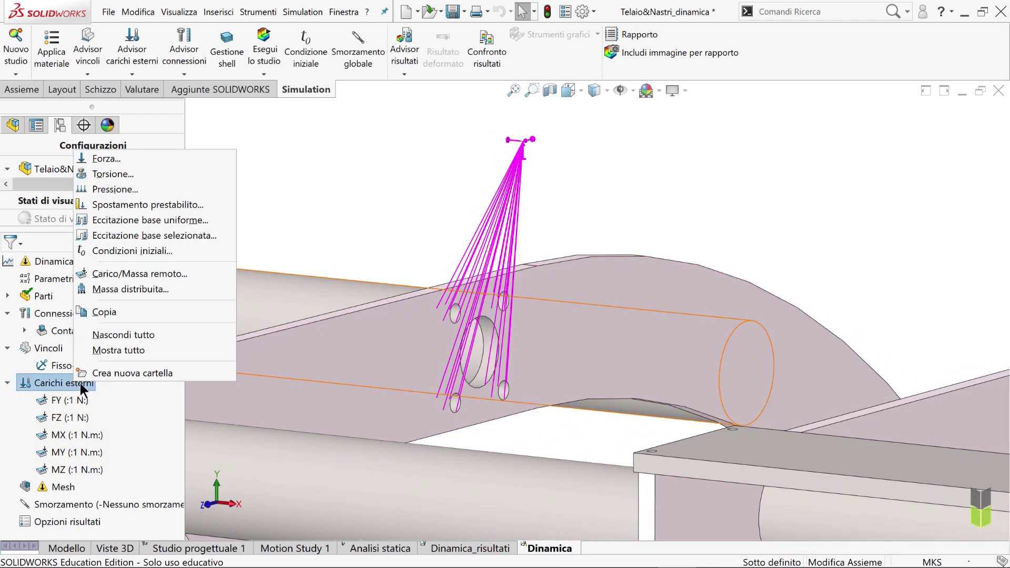
{"action": "left_click", "coordinate": [181, 272]}
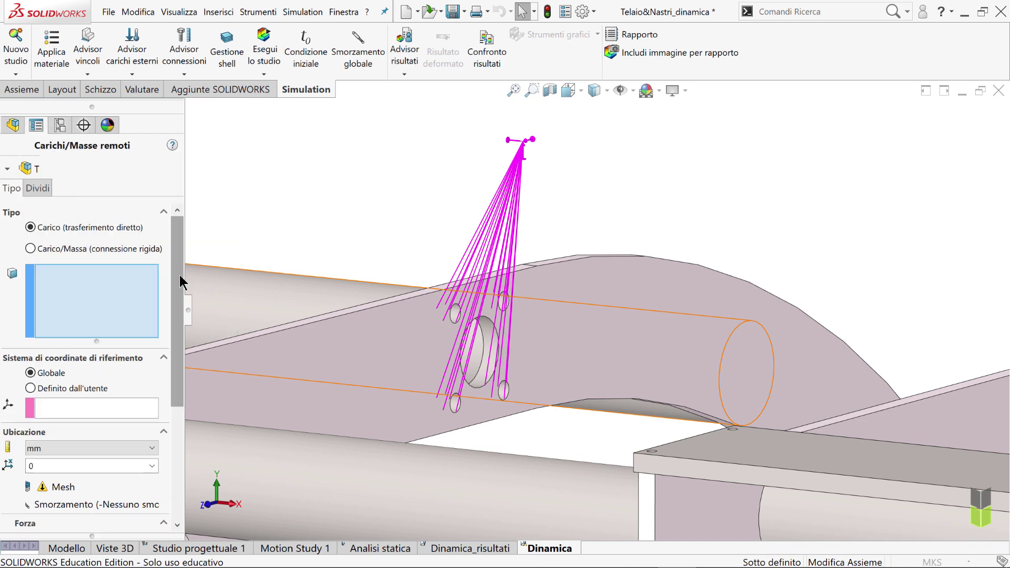
{"action": "left_click", "coordinate": [30, 248]}
{"action": "scroll", "coordinate": [509, 388], "scroll_direction": "up", "scroll_amount": 5}
{"action": "mouse_move", "coordinate": [483, 372]}
{"action": "middle_mouse_down"}
{"action": "mouse_move", "coordinate": [469, 365]}
{"action": "mouse_move", "coordinate": [469, 347]}
{"action": "middle_mouse_up"}
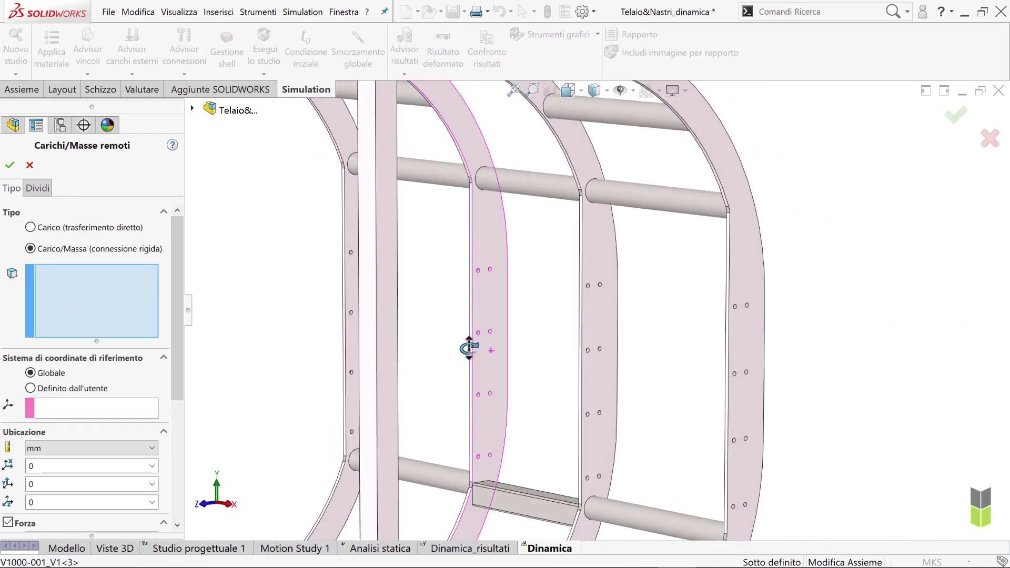
{"action": "scroll", "coordinate": [482, 289], "scroll_direction": "down", "scroll_amount": 3}
{"action": "scroll", "coordinate": [484, 285], "scroll_direction": "down", "scroll_amount": 5}
{"action": "left_click", "coordinate": [479, 223]}
{"action": "left_click", "coordinate": [528, 216]}
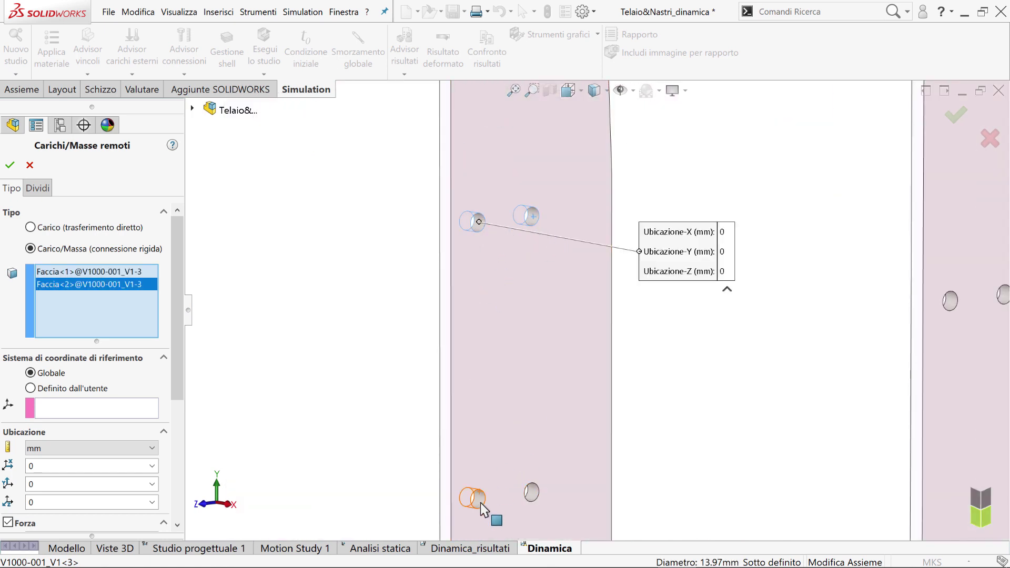
{"action": "left_click", "coordinate": [481, 503]}
{"action": "left_click", "coordinate": [532, 494]}
{"action": "mouse_move", "coordinate": [532, 494]}
{"action": "middle_mouse_down"}
{"action": "mouse_move", "coordinate": [599, 399]}
{"action": "mouse_move", "coordinate": [649, 255]}
{"action": "mouse_move", "coordinate": [531, 163]}
{"action": "middle_mouse_up"}
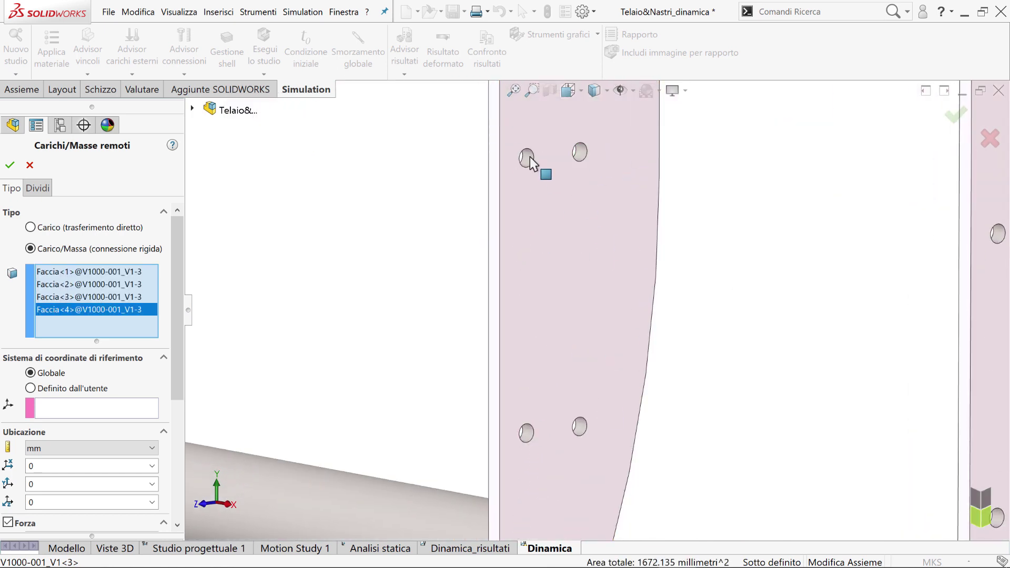
{"action": "left_click", "coordinate": [526, 158]}
{"action": "left_click", "coordinate": [579, 152]}
Add the remaining eight bolt hole faces on the other rails.
{"action": "middle_click_drag", "start_coordinate": [657, 429], "coordinate": [372, 347], "text": "ctrl"}
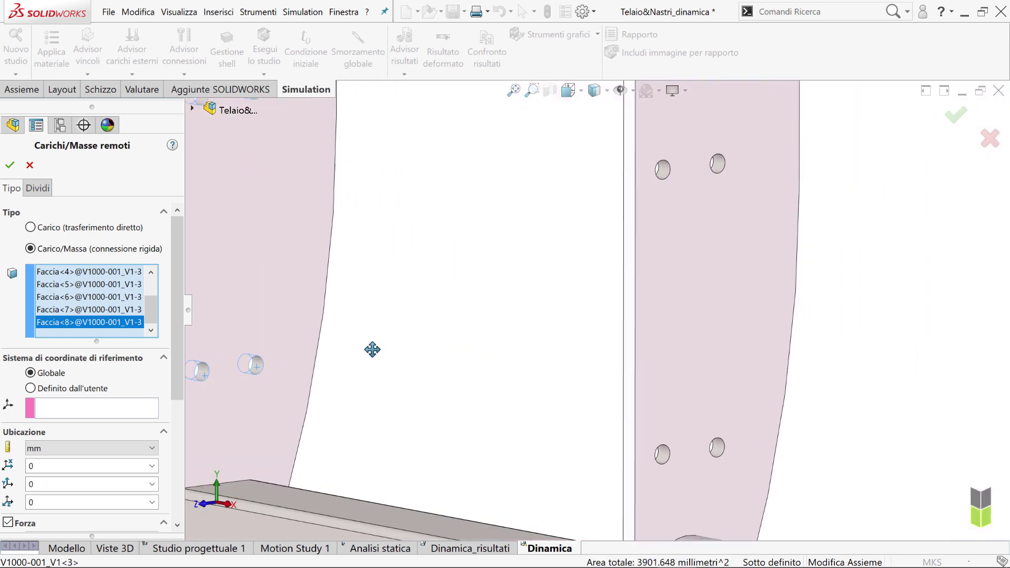
{"action": "left_click", "coordinate": [576, 474]}
{"action": "left_click", "coordinate": [629, 468]}
{"action": "left_click", "coordinate": [581, 195]}
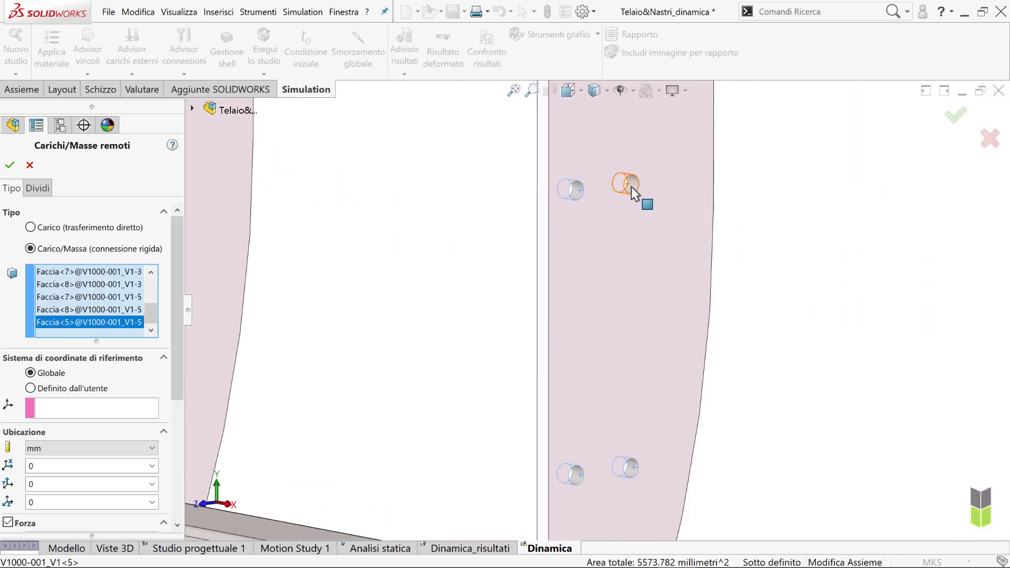
{"action": "left_click", "coordinate": [631, 185]}
{"action": "middle_click_drag", "start_coordinate": [632, 187], "coordinate": [610, 363], "text": "ctrl"}
{"action": "middle_click_drag", "start_coordinate": [620, 304], "coordinate": [643, 342], "text": "ctrl"}
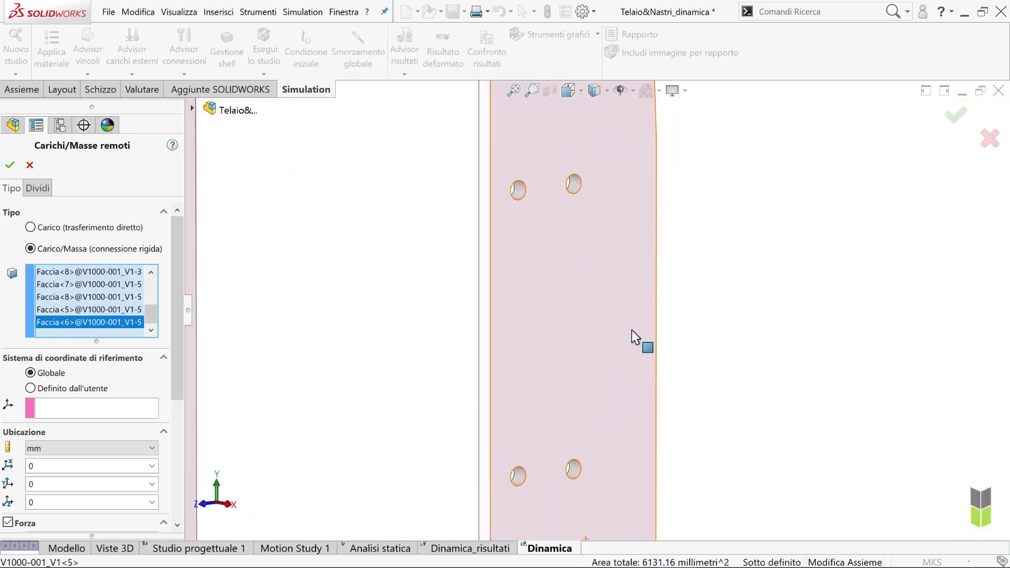
{"action": "left_click", "coordinate": [572, 184]}
{"action": "left_click", "coordinate": [516, 190]}
{"action": "left_click", "coordinate": [518, 475]}
{"action": "left_click", "coordinate": [573, 468]}
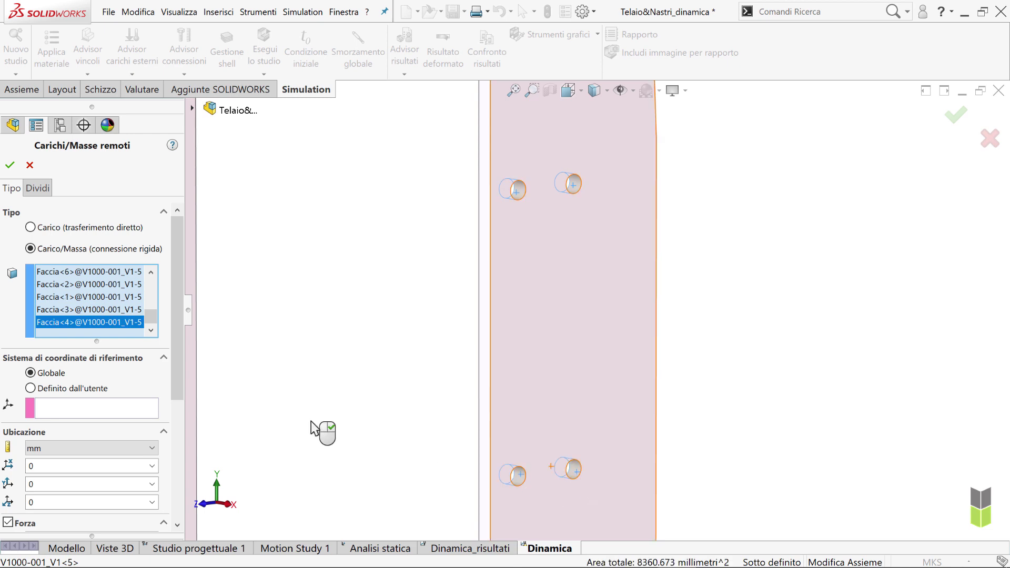
{"action": "left_click_drag", "start_coordinate": [176, 315], "coordinate": [179, 353]}
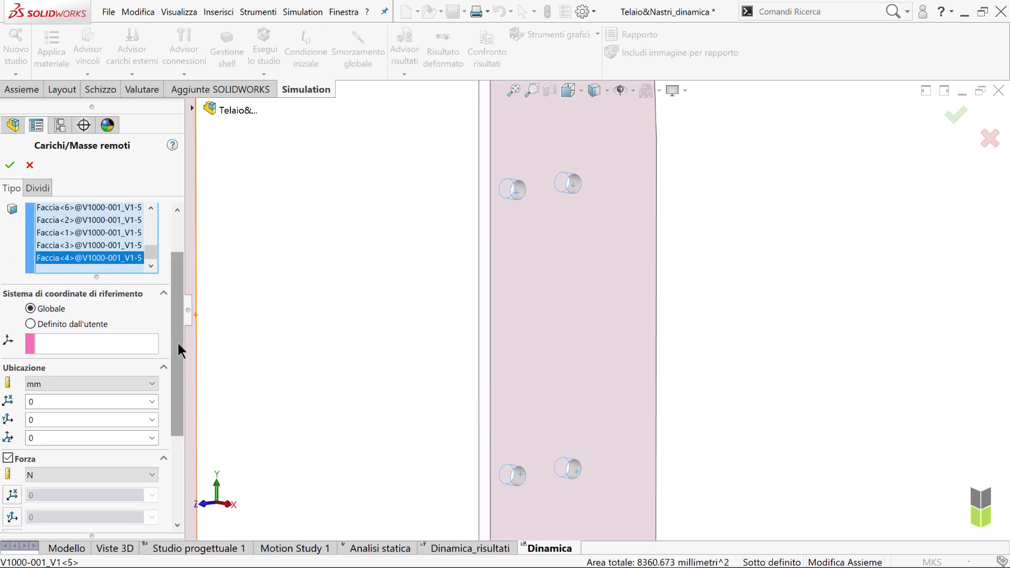
{"action": "scroll", "coordinate": [178, 347], "scroll_direction": "down", "scroll_amount": 3}
Place the remote mass centre at -0.62, -2.25, -0.07 m.
{"action": "left_click", "coordinate": [67, 327]}
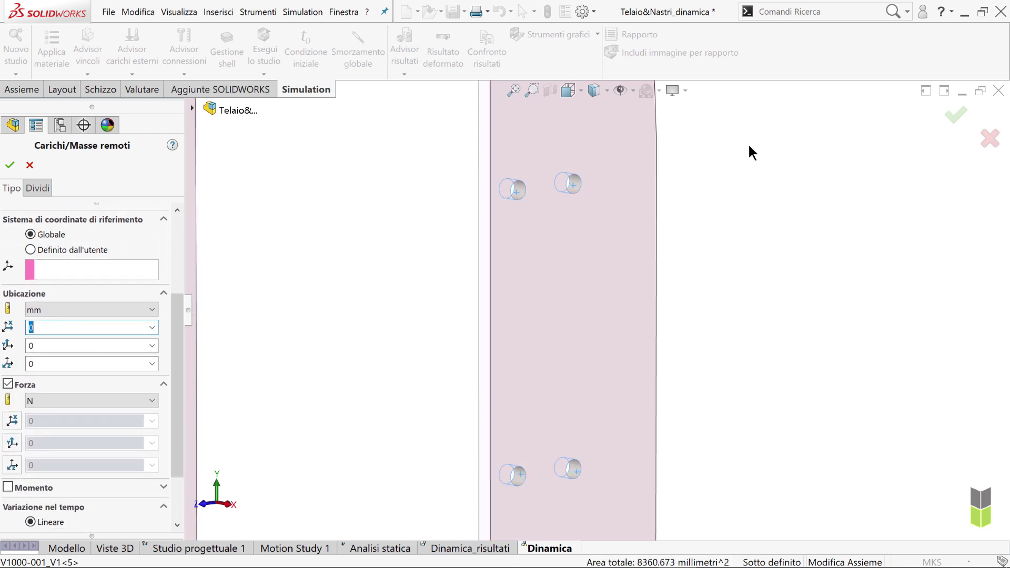
{"action": "key", "text": "super+Down"}
{"action": "double_click", "coordinate": [533, 12]}
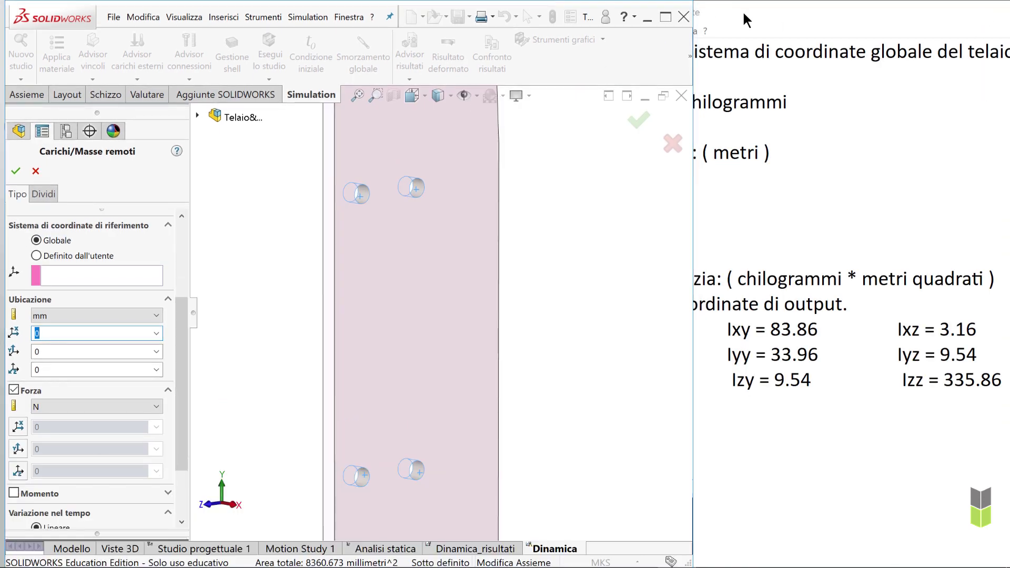
{"action": "left_click", "coordinate": [744, 14]}
{"action": "left_click_drag", "start_coordinate": [730, 17], "coordinate": [872, 18]}
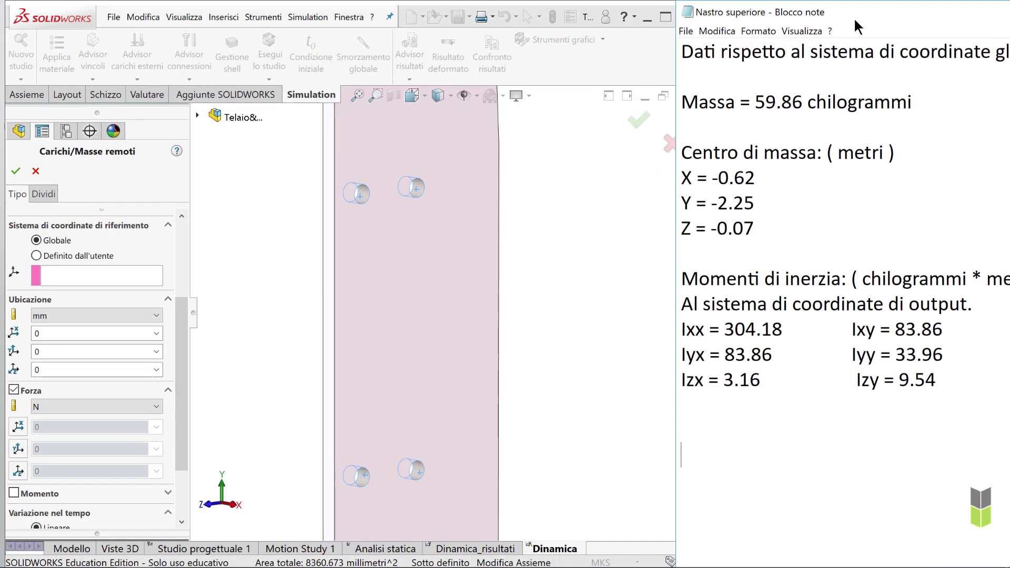
{"action": "left_click", "coordinate": [107, 315]}
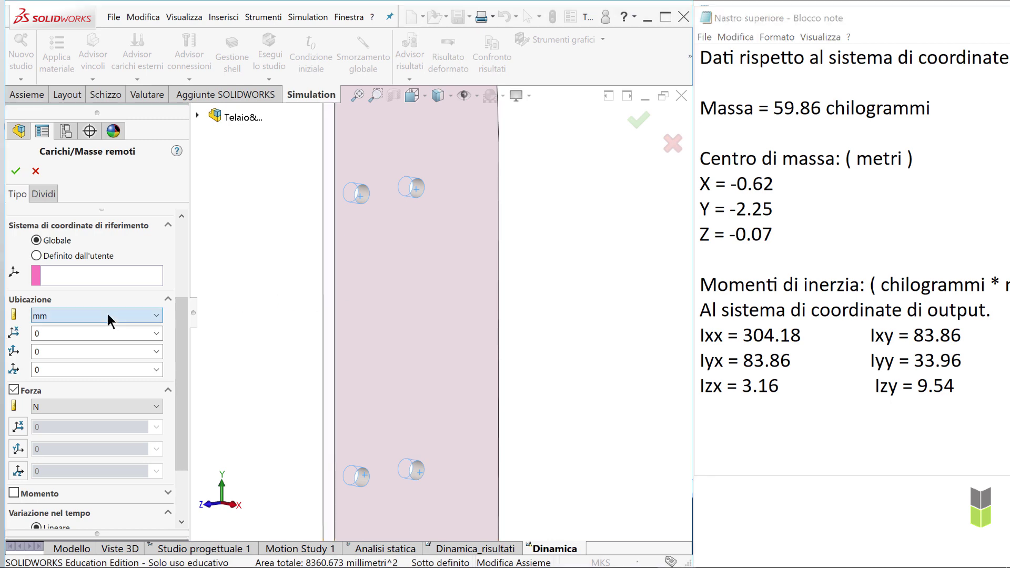
{"action": "left_click", "coordinate": [98, 352]}
{"action": "left_click", "coordinate": [75, 333]}
{"action": "type", "text": "-0.62"}
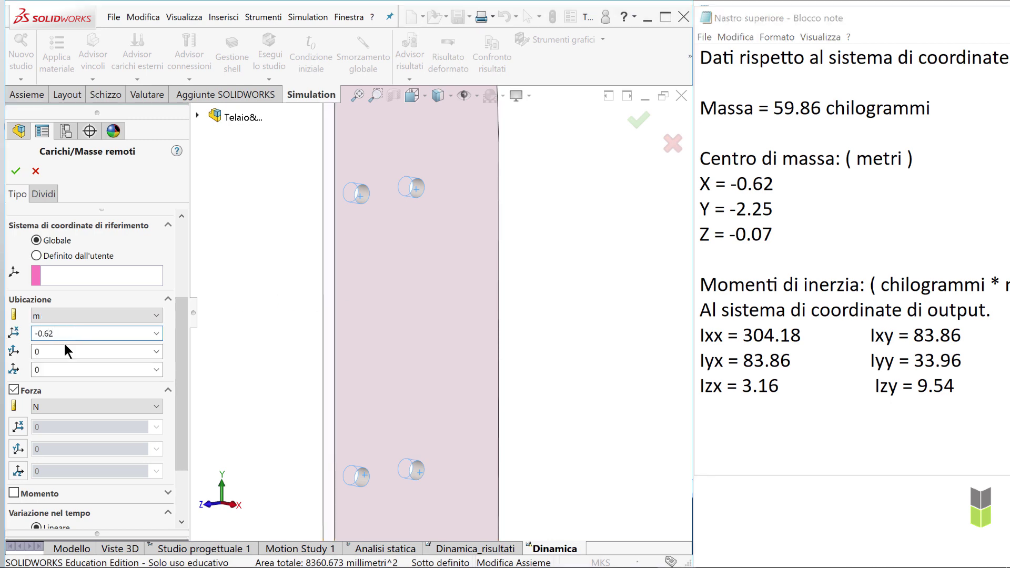
{"action": "left_click", "coordinate": [60, 352]}
{"action": "left_click", "coordinate": [65, 370]}
{"action": "type", "text": "-0.07"}
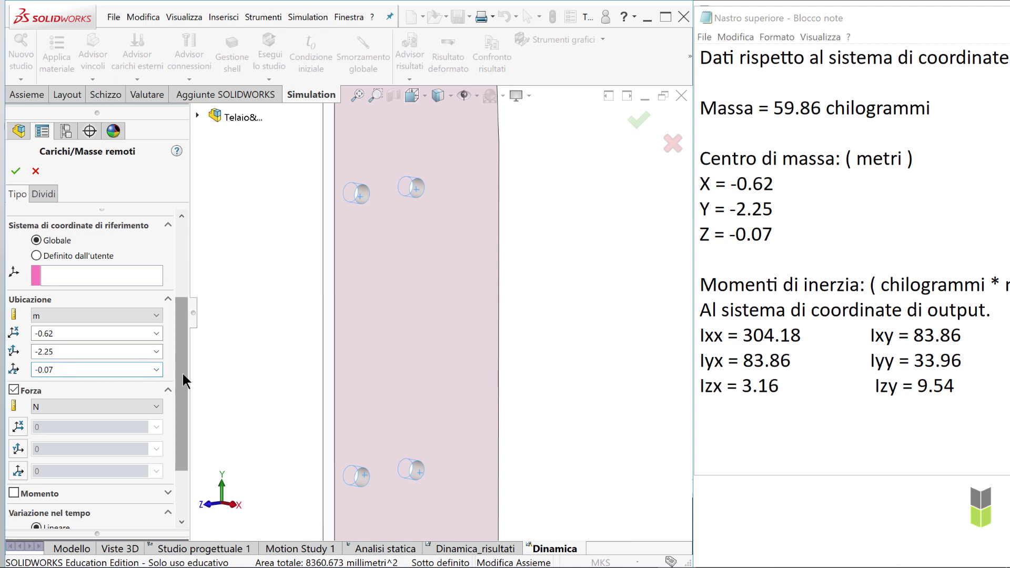
{"action": "scroll", "coordinate": [182, 373], "scroll_direction": "down", "scroll_amount": 3}
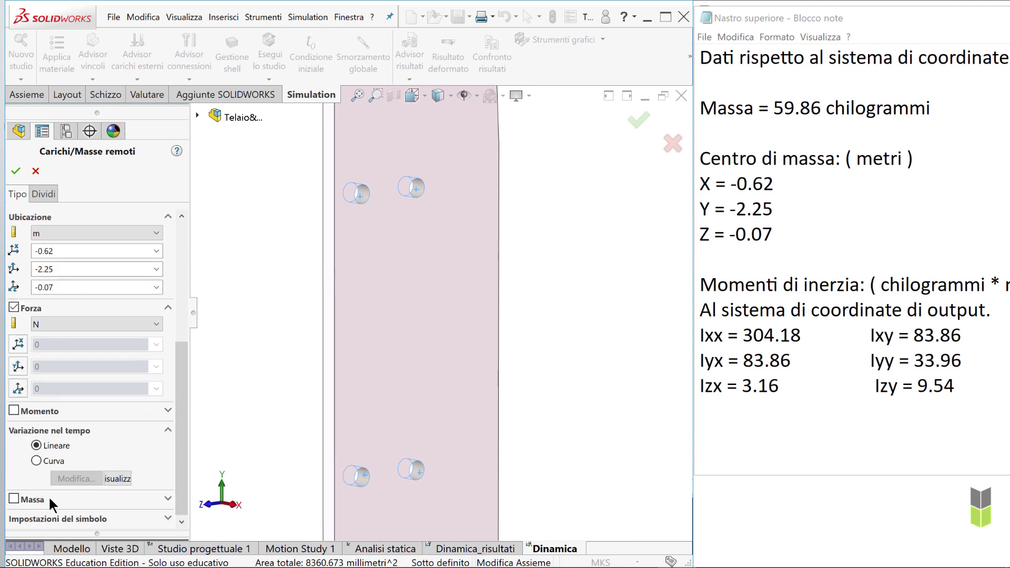
Enable the remote mass and set it to 59.86 kg.
{"action": "left_click", "coordinate": [14, 498]}
{"action": "left_click_drag", "start_coordinate": [181, 371], "coordinate": [176, 450]}
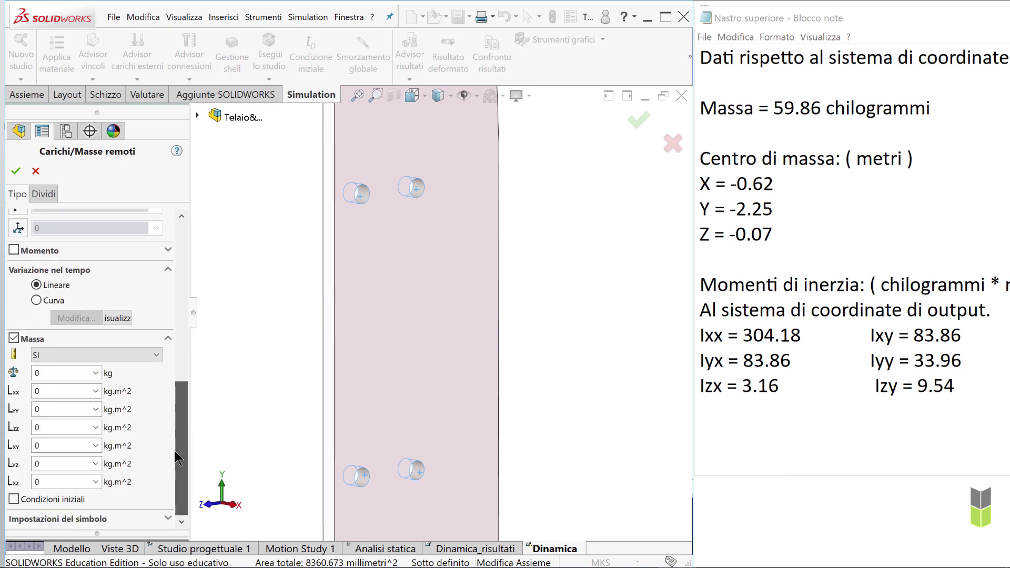
{"action": "left_click", "coordinate": [58, 372]}
{"action": "type", "text": "59.86"}
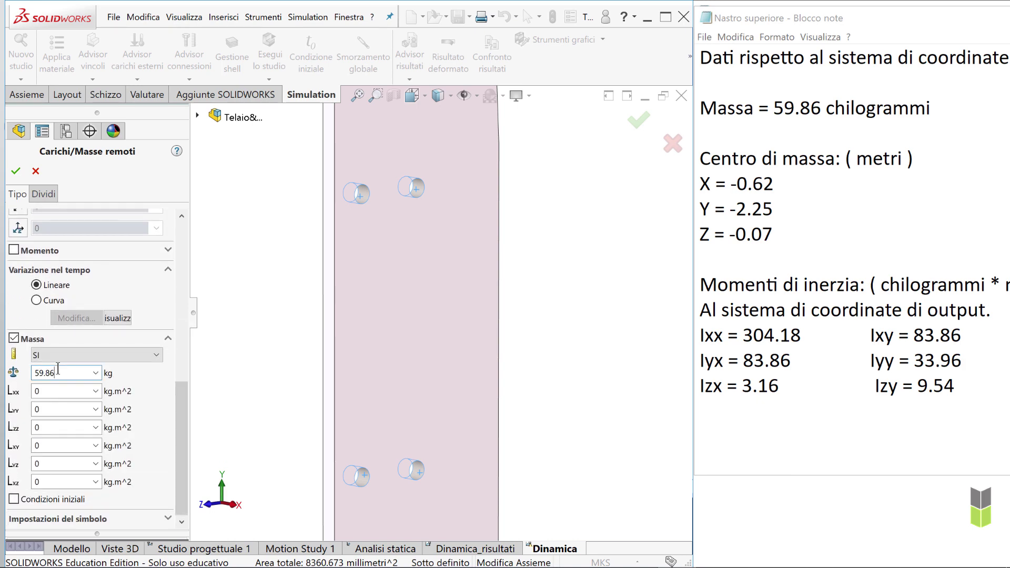
{"action": "key", "text": "Tab"}
{"action": "scroll", "coordinate": [345, 389], "scroll_direction": "up", "scroll_amount": 2}
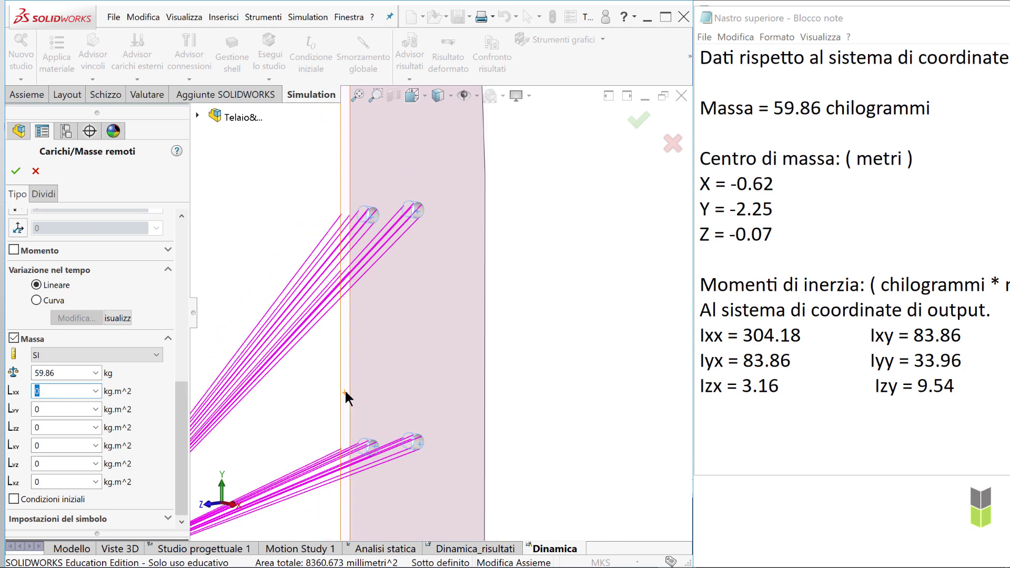
{"action": "scroll", "coordinate": [354, 393], "scroll_direction": "up", "scroll_amount": 3}
{"action": "mouse_move", "coordinate": [354, 393]}
{"action": "middle_mouse_down"}
{"action": "mouse_move", "coordinate": [433, 379]}
{"action": "mouse_move", "coordinate": [475, 305]}
{"action": "middle_mouse_up"}
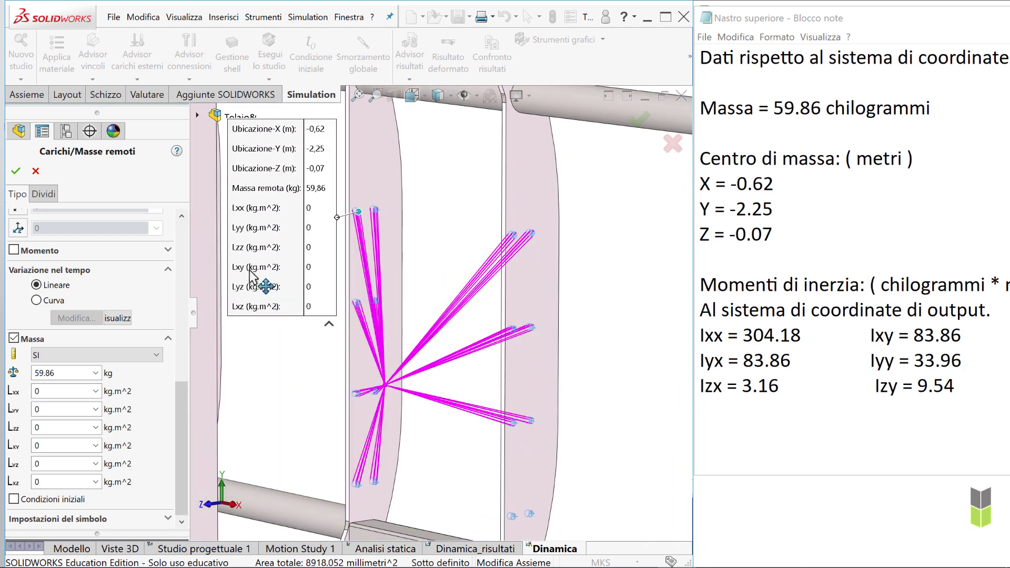
Enter inertias Lxx 304.18, Lyy 33.96, Lzz 335.86, Lxy 83.86, Lyz 9.54, Lxz 3.16.
{"action": "left_click", "coordinate": [48, 391]}
{"action": "double_click", "coordinate": [48, 391]}
{"action": "type", "text": "304.18"}
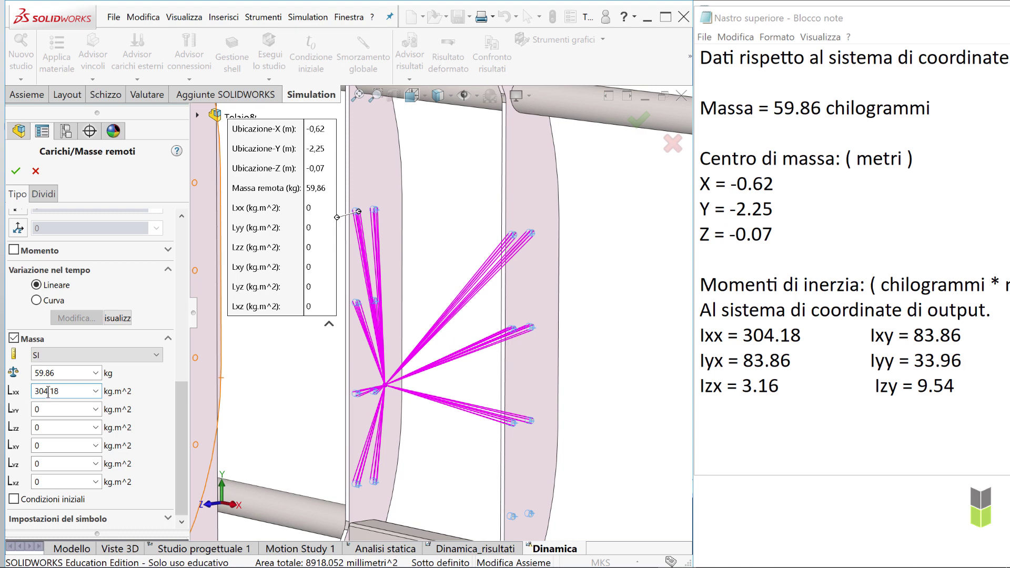
{"action": "double_click", "coordinate": [48, 409]}
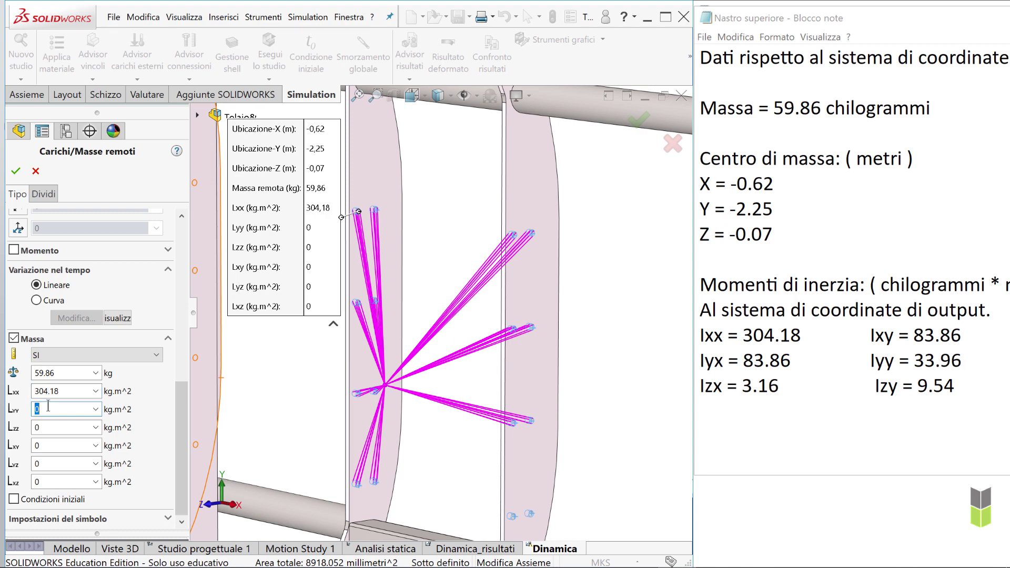
{"action": "type", "text": "33.96"}
{"action": "left_click", "coordinate": [46, 427]}
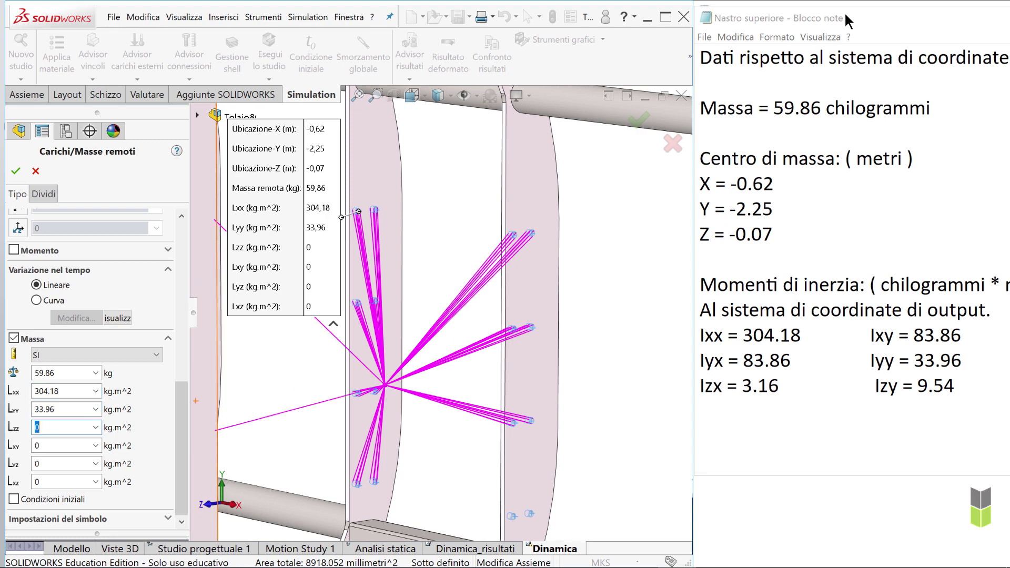
{"action": "left_click_drag", "start_coordinate": [849, 19], "coordinate": [701, 20]}
{"action": "double_click", "coordinate": [53, 424]}
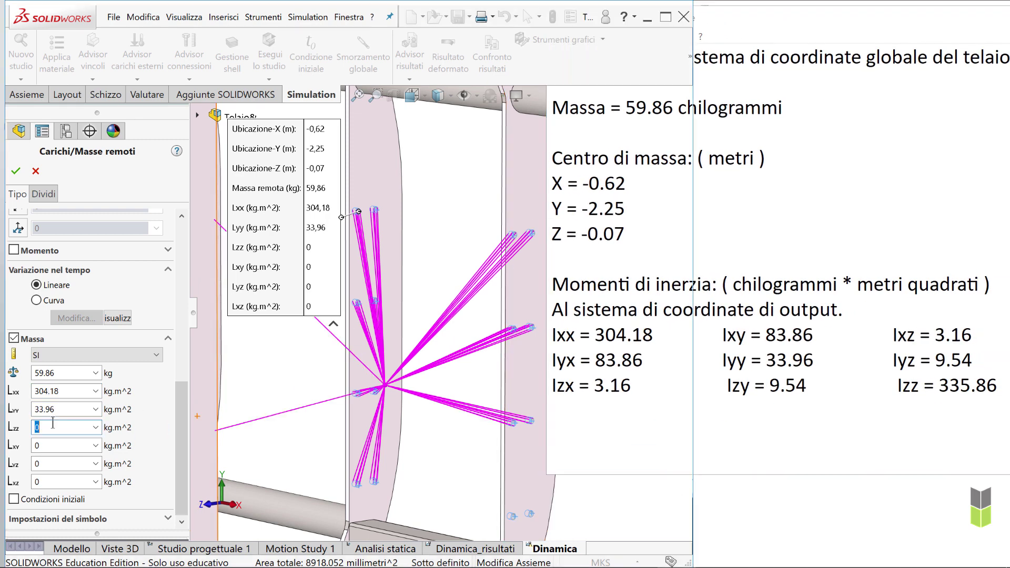
{"action": "type", "text": "335.86"}
{"action": "double_click", "coordinate": [50, 442]}
{"action": "type", "text": "83.86"}
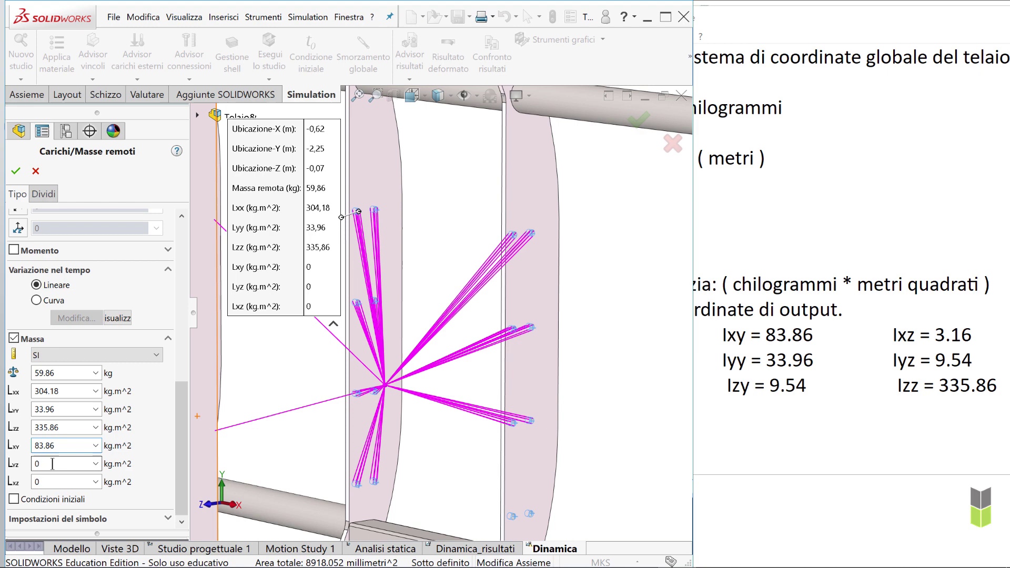
{"action": "double_click", "coordinate": [52, 464]}
{"action": "double_click", "coordinate": [49, 480]}
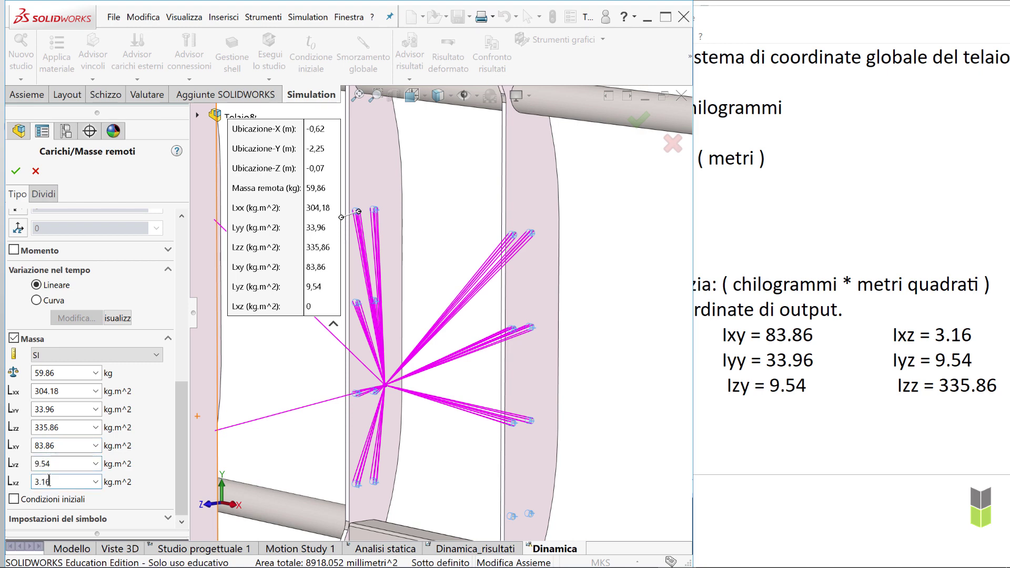
{"action": "left_click_drag", "start_coordinate": [180, 463], "coordinate": [181, 395]}
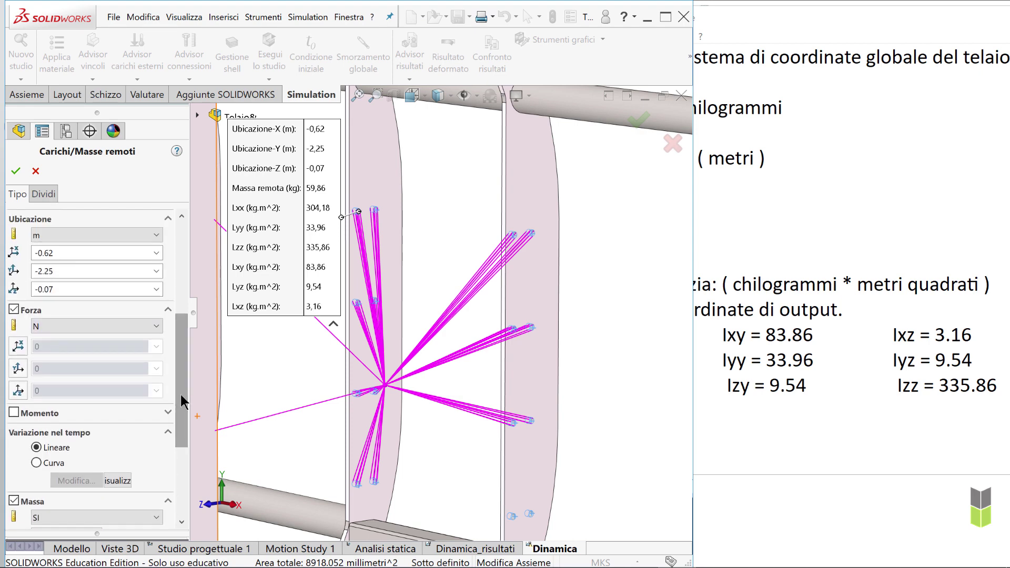
Add a 598 N Y-direction force with reversed direction.
{"action": "left_click", "coordinate": [17, 369]}
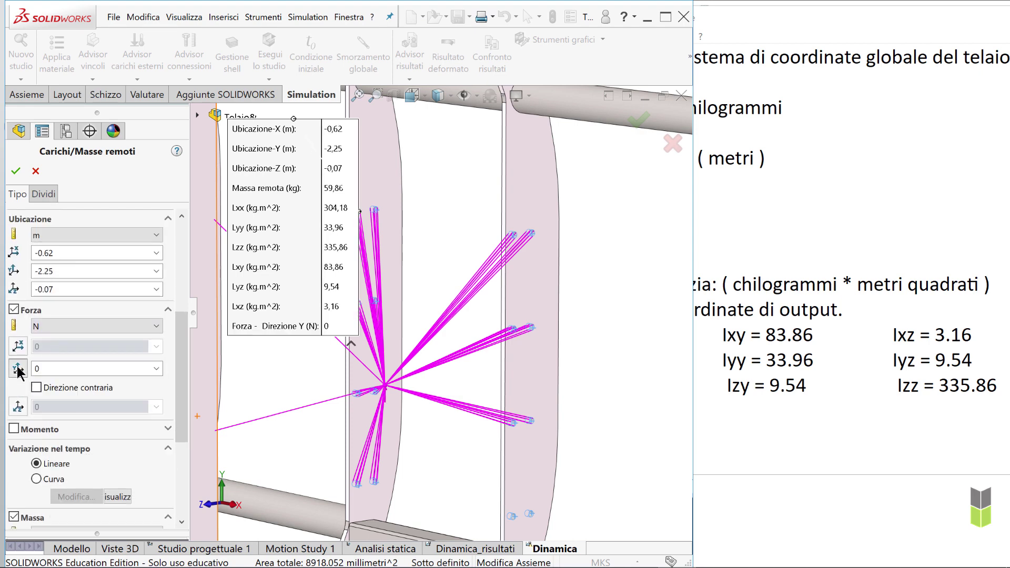
{"action": "left_click_drag", "start_coordinate": [182, 363], "coordinate": [182, 392]}
{"action": "double_click", "coordinate": [58, 311]}
{"action": "type", "text": "598"}
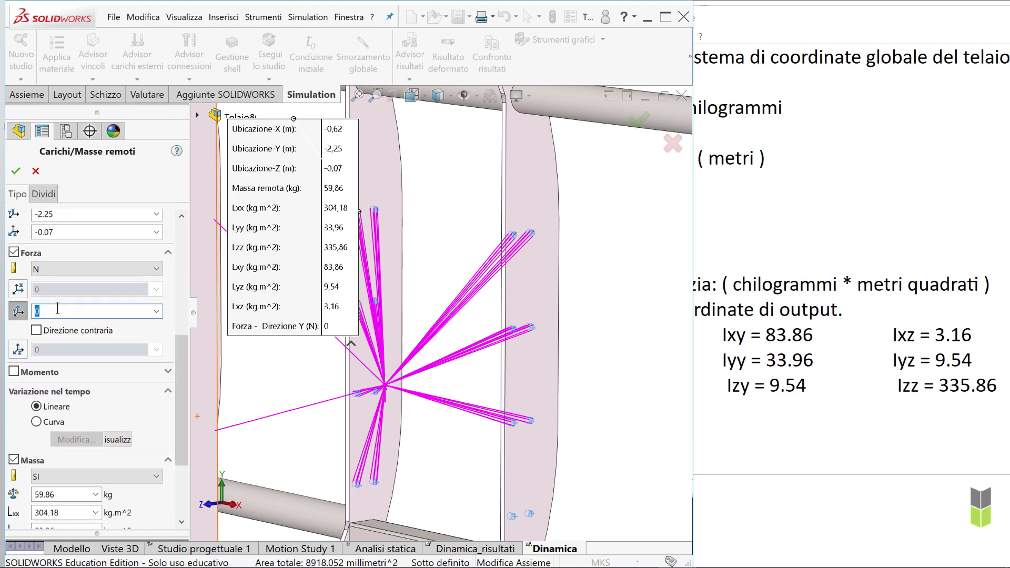
{"action": "left_click", "coordinate": [36, 331]}
{"action": "mouse_move", "coordinate": [323, 410]}
{"action": "middle_mouse_down"}
{"action": "mouse_move", "coordinate": [441, 229]}
{"action": "mouse_move", "coordinate": [467, 429]}
{"action": "mouse_move", "coordinate": [460, 397]}
{"action": "middle_mouse_up"}
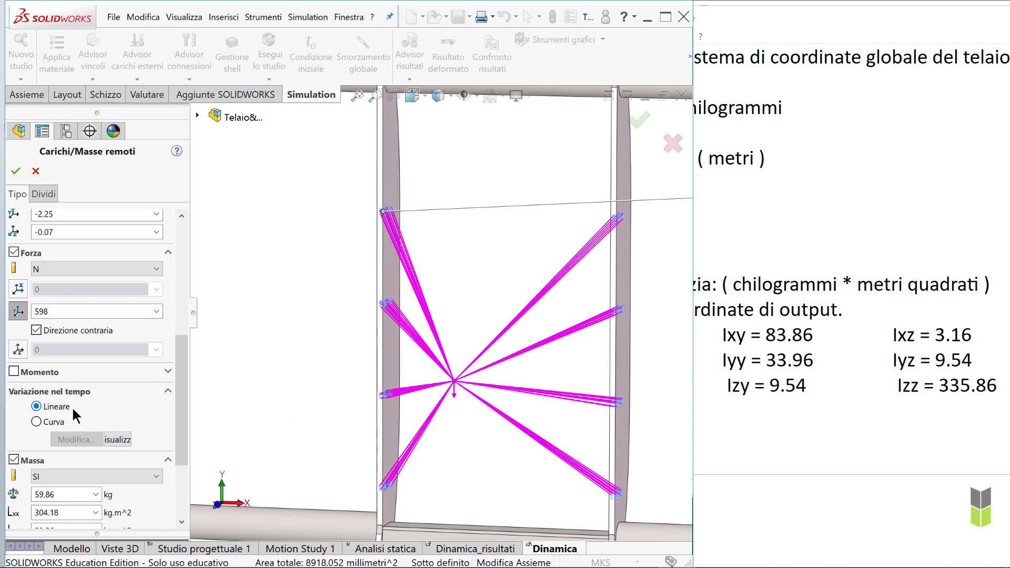
Give the force a time curve (0,0), (0.1,1), (2,1) and check its plot.
{"action": "left_click", "coordinate": [37, 418]}
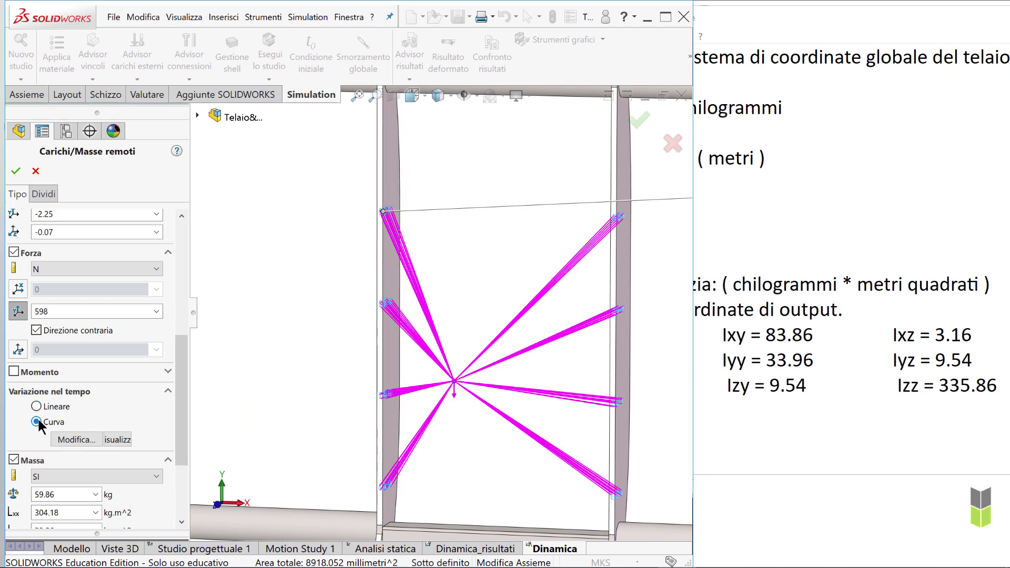
{"action": "left_click", "coordinate": [80, 441]}
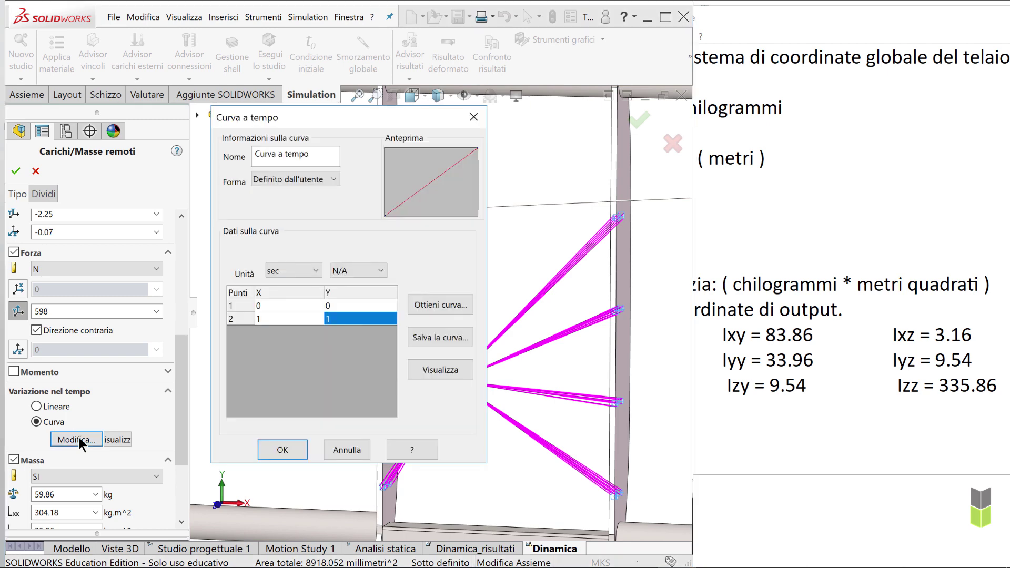
{"action": "left_click", "coordinate": [288, 319]}
{"action": "type", "text": "0."}
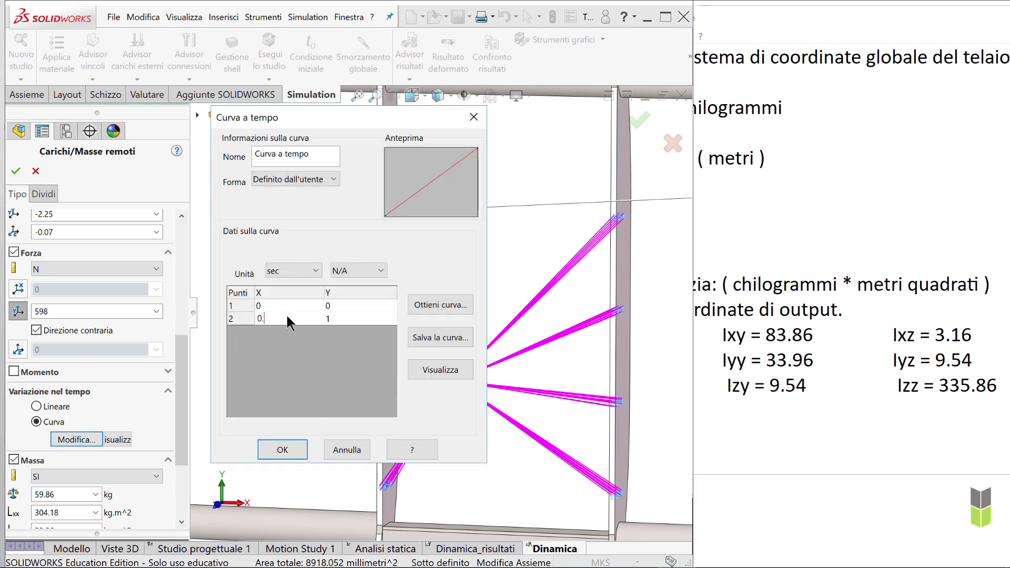
{"action": "left_click", "coordinate": [269, 330]}
{"action": "type", "text": "2"}
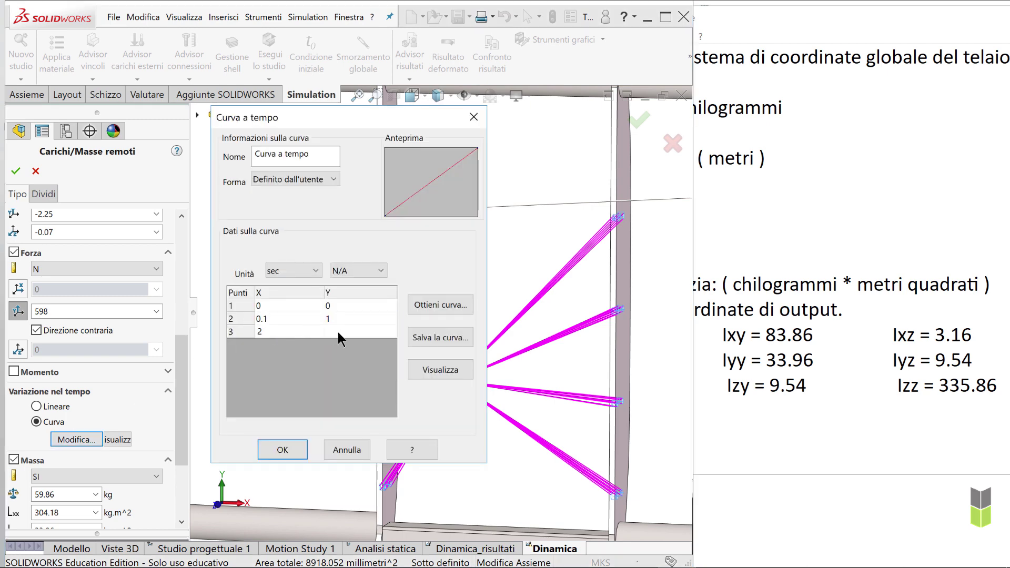
{"action": "left_click", "coordinate": [351, 333]}
{"action": "type", "text": "1"}
{"action": "left_click", "coordinate": [422, 371]}
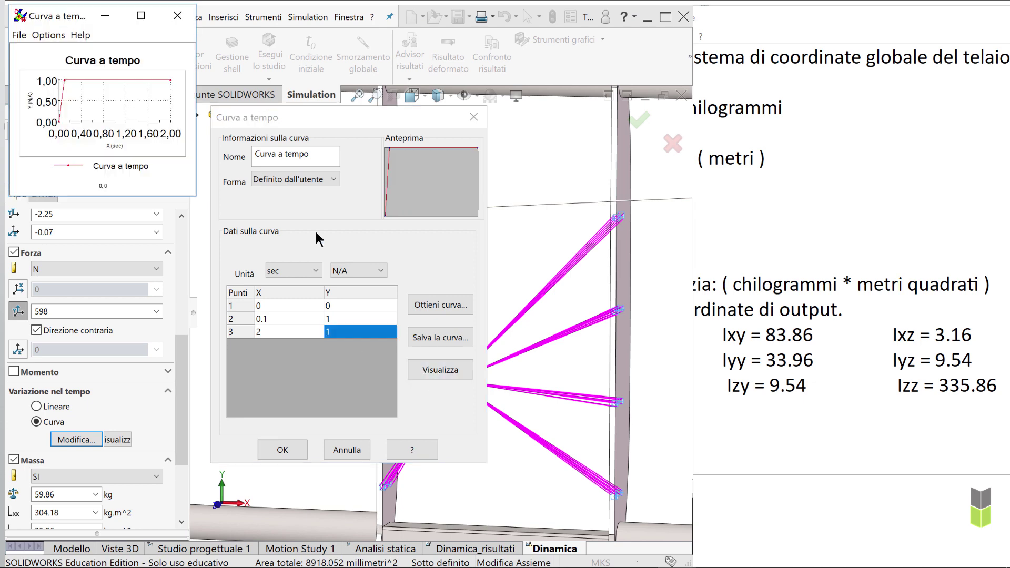
{"action": "left_click_drag", "start_coordinate": [198, 196], "coordinate": [537, 403]}
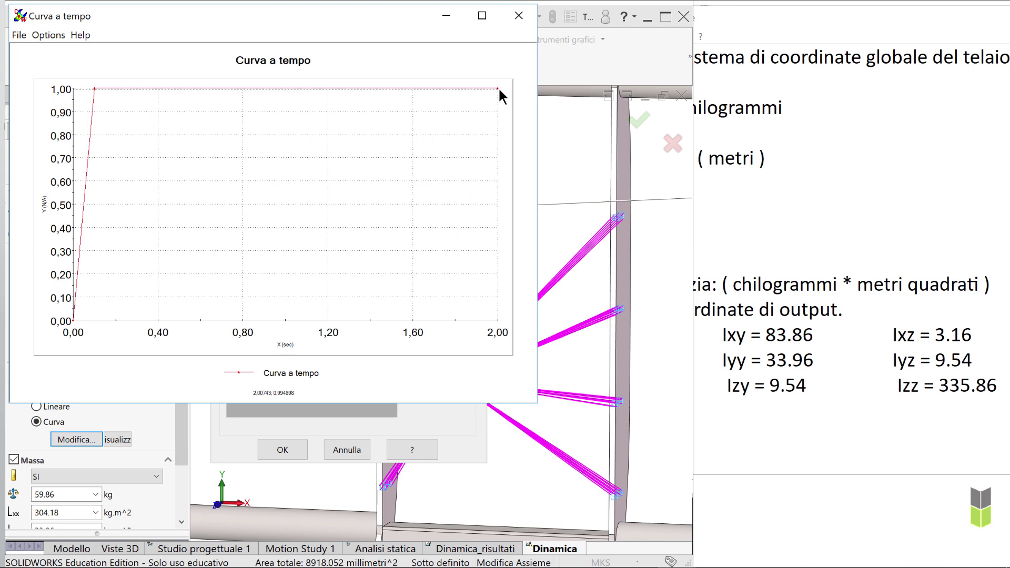
{"action": "left_click", "coordinate": [517, 17]}
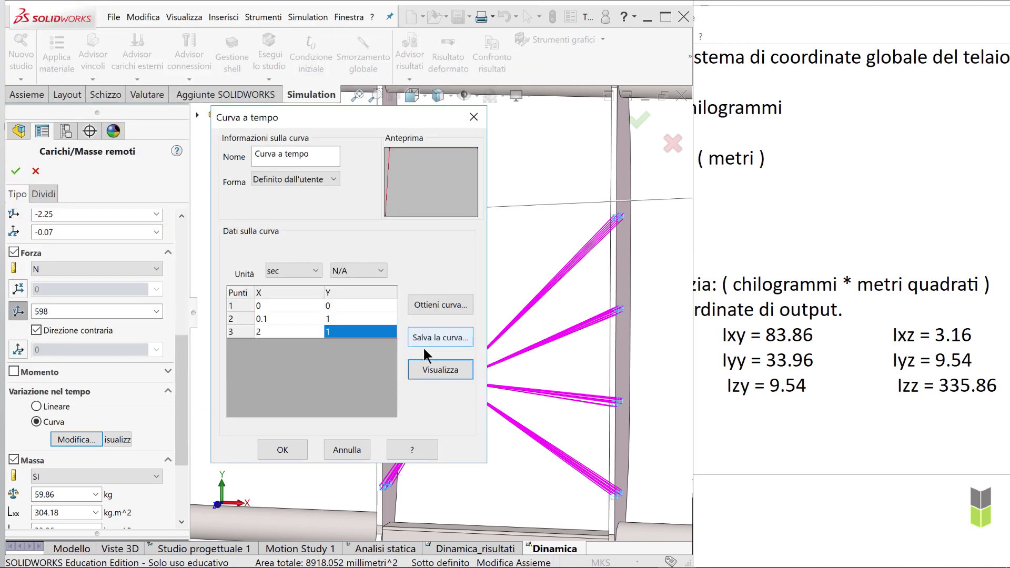
{"action": "left_click", "coordinate": [271, 448]}
{"action": "left_click_drag", "start_coordinate": [180, 424], "coordinate": [181, 231]}
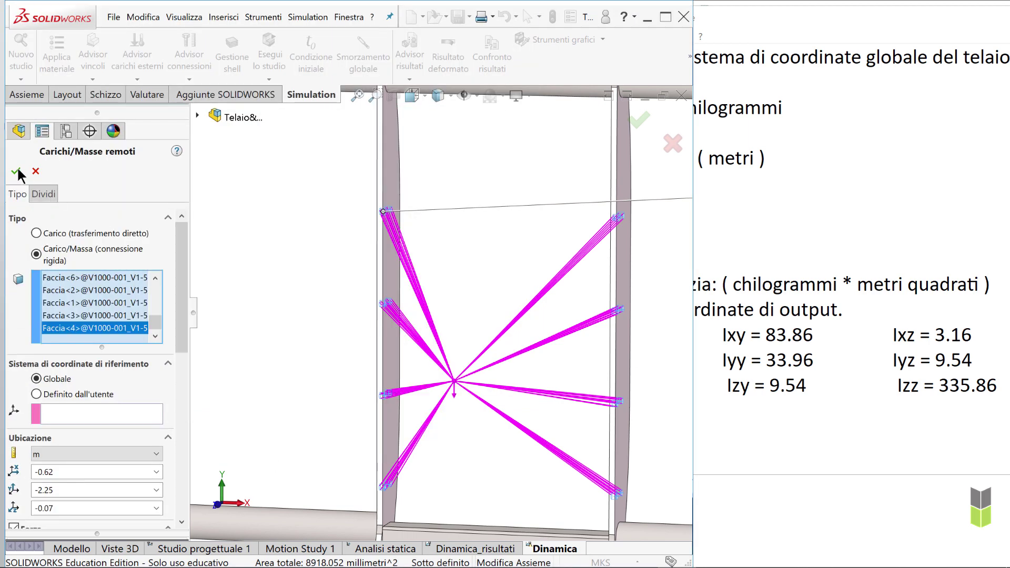
Confirm the remote load, rename it 'Nastro superiore', and maximize the window.
{"action": "left_click", "coordinate": [16, 171]}
{"action": "left_click", "coordinate": [128, 490]}
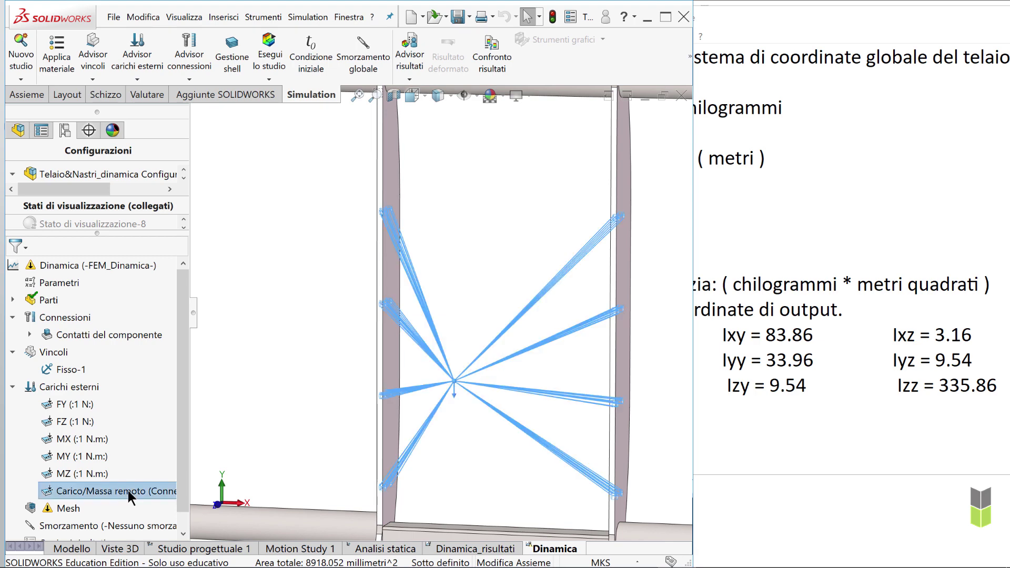
{"action": "left_click", "coordinate": [128, 490]}
{"action": "type", "text": "Nastro s"}
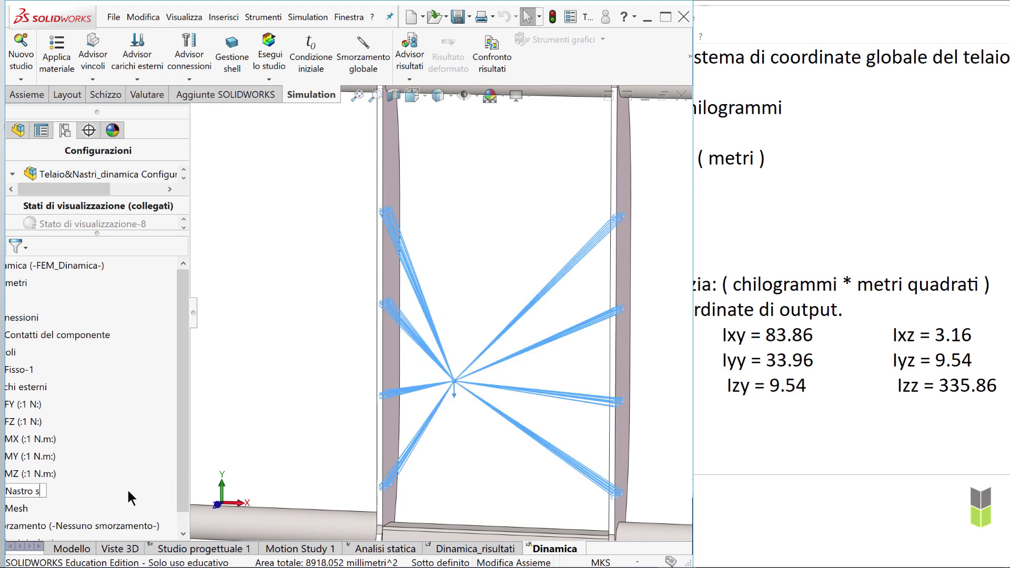
{"action": "type", "text": "uperiore"}
{"action": "key", "text": "Return"}
{"action": "left_click", "coordinate": [258, 446]}
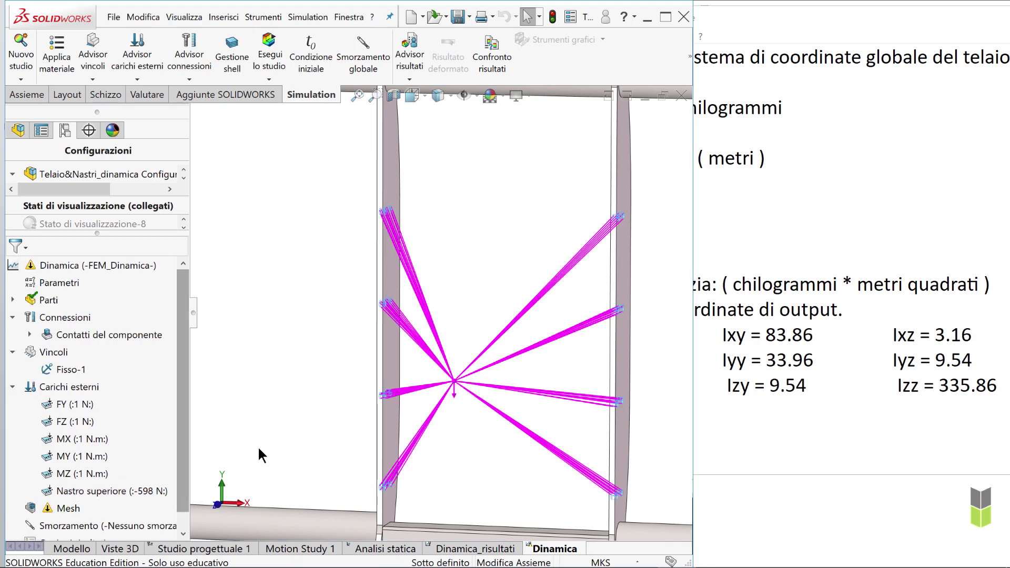
{"action": "left_click", "coordinate": [664, 20]}
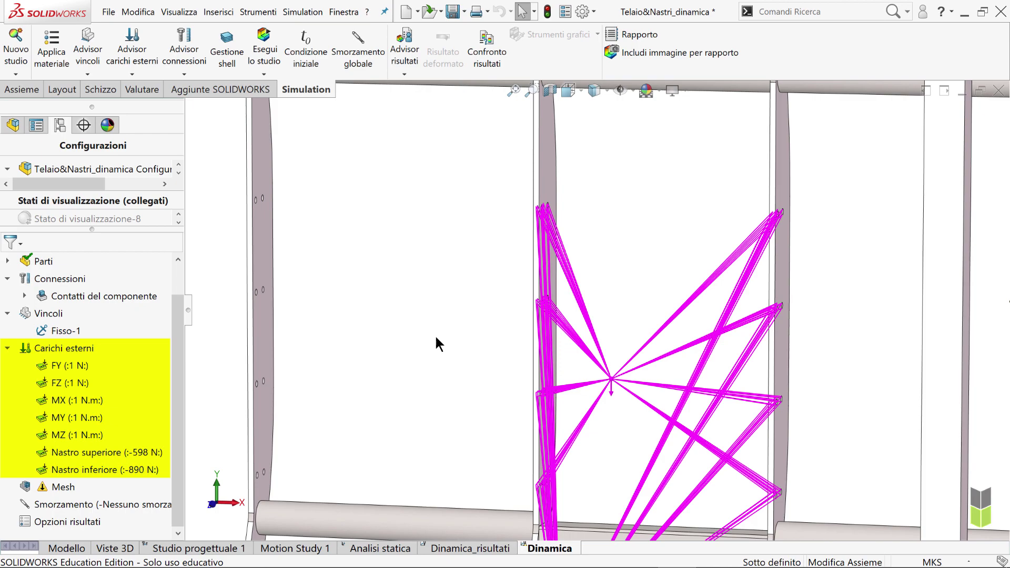
{"action": "scroll", "coordinate": [434, 334], "scroll_direction": "up", "scroll_amount": 5}
{"action": "mouse_move", "coordinate": [438, 340]}
{"action": "middle_mouse_down"}
{"action": "mouse_move", "coordinate": [490, 339]}
{"action": "mouse_move", "coordinate": [455, 343]}
{"action": "middle_mouse_up"}
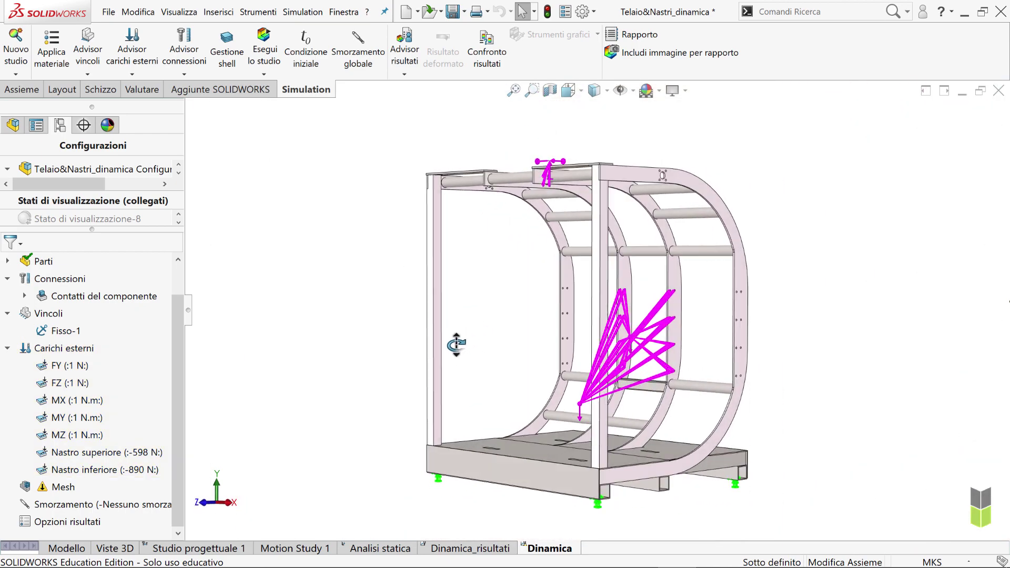
Set mesh parameters in mm: 70 max, 5 min, 16 elements per circle.
{"action": "right_click", "coordinate": [74, 481]}
{"action": "key", "text": "Escape"}
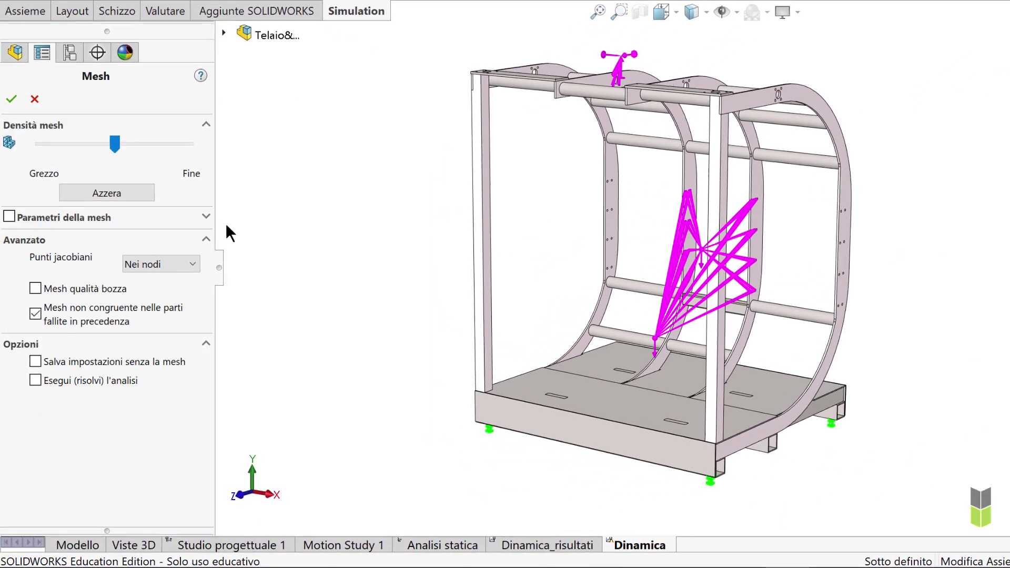
{"action": "left_click", "coordinate": [9, 217]}
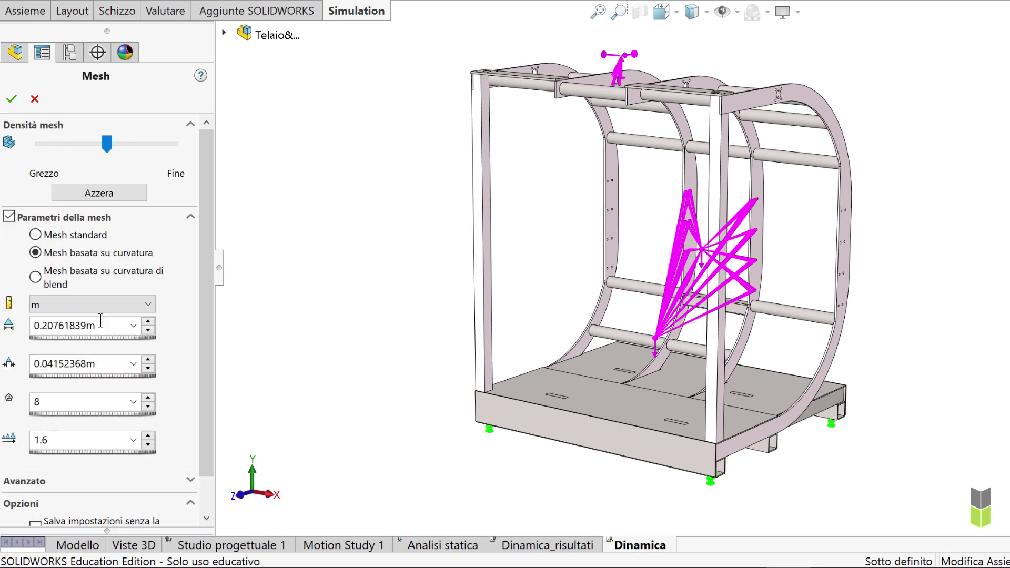
{"action": "left_click", "coordinate": [92, 304]}
{"action": "left_click", "coordinate": [63, 329]}
{"action": "double_click", "coordinate": [88, 326]}
{"action": "type", "text": "70"}
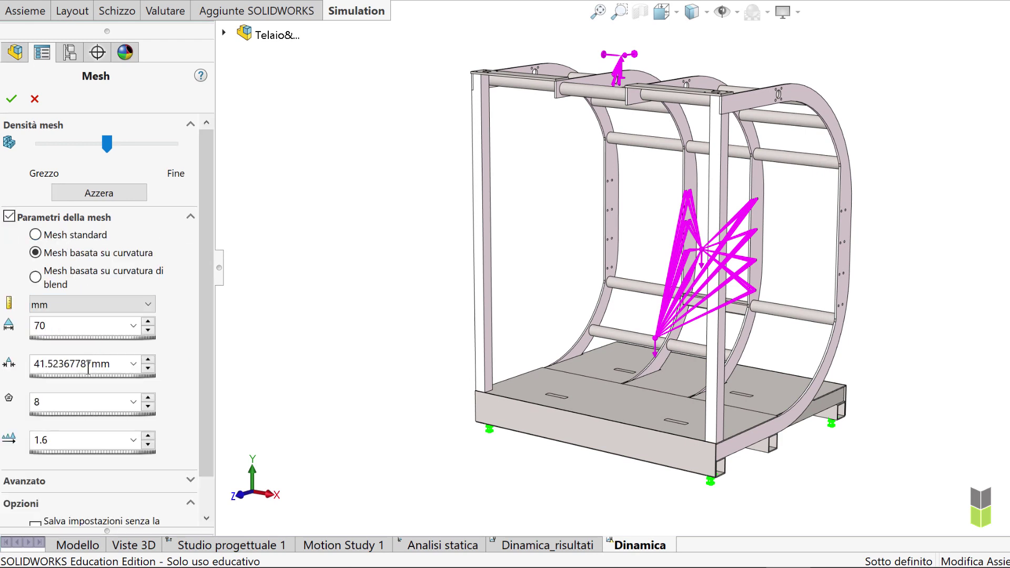
{"action": "left_click", "coordinate": [88, 368]}
{"action": "double_click", "coordinate": [88, 368]}
{"action": "type", "text": "5"}
{"action": "double_click", "coordinate": [81, 403]}
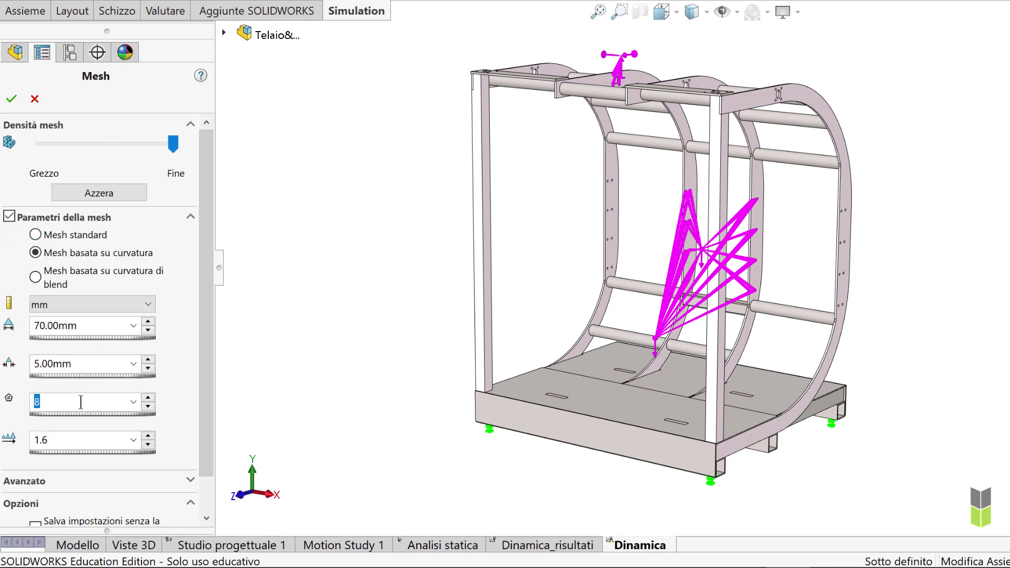
{"action": "type", "text": "16"}
{"action": "key", "text": "Tab"}
Choose draft quality mesh without incompatible meshing and generate the mesh.
{"action": "scroll", "coordinate": [210, 405], "scroll_direction": "down", "scroll_amount": 2}
{"action": "left_click", "coordinate": [191, 442]}
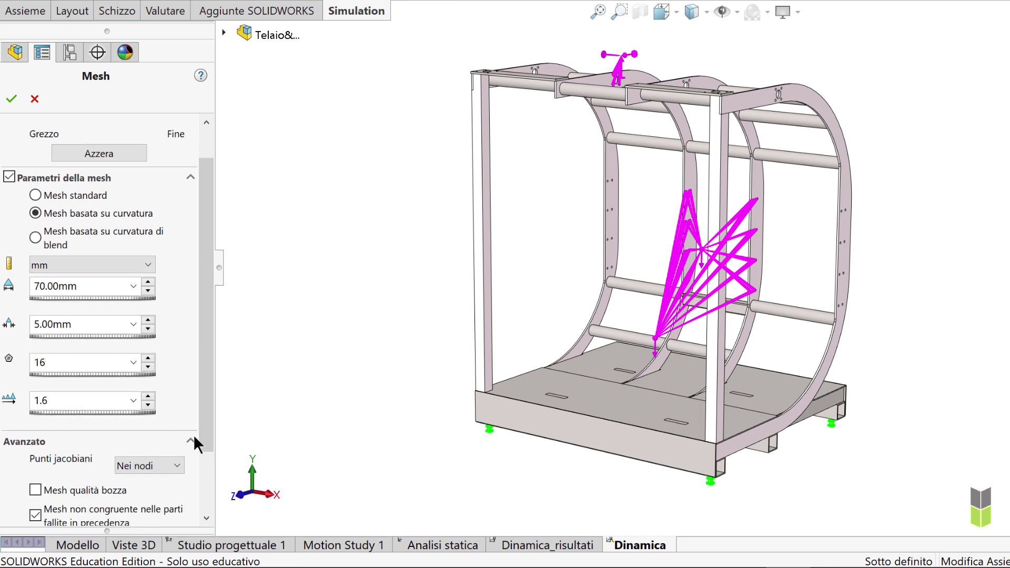
{"action": "scroll", "coordinate": [195, 443], "scroll_direction": "down", "scroll_amount": 3}
{"action": "left_click", "coordinate": [35, 427]}
{"action": "left_click", "coordinate": [87, 441]}
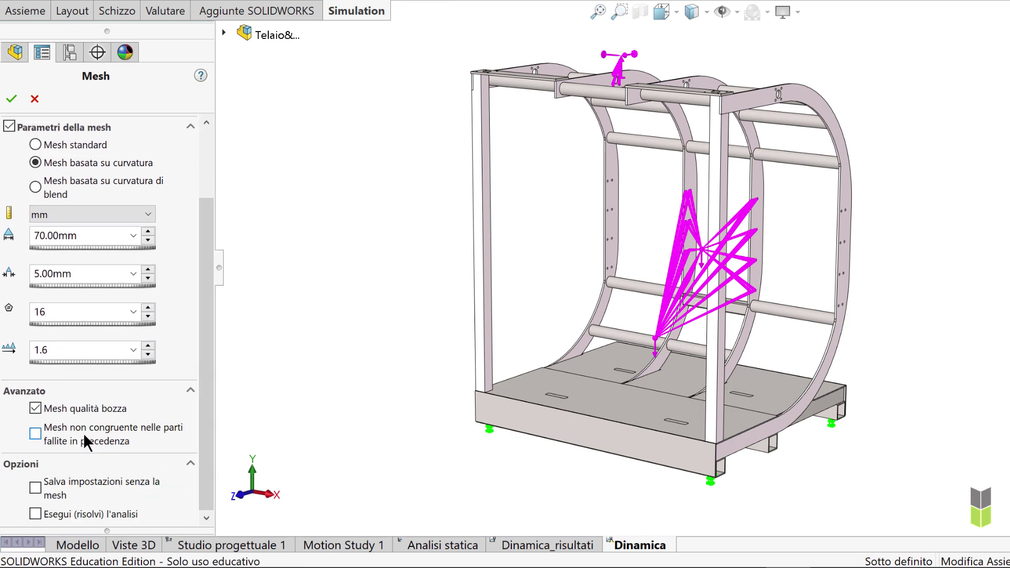
{"action": "left_click", "coordinate": [12, 99]}
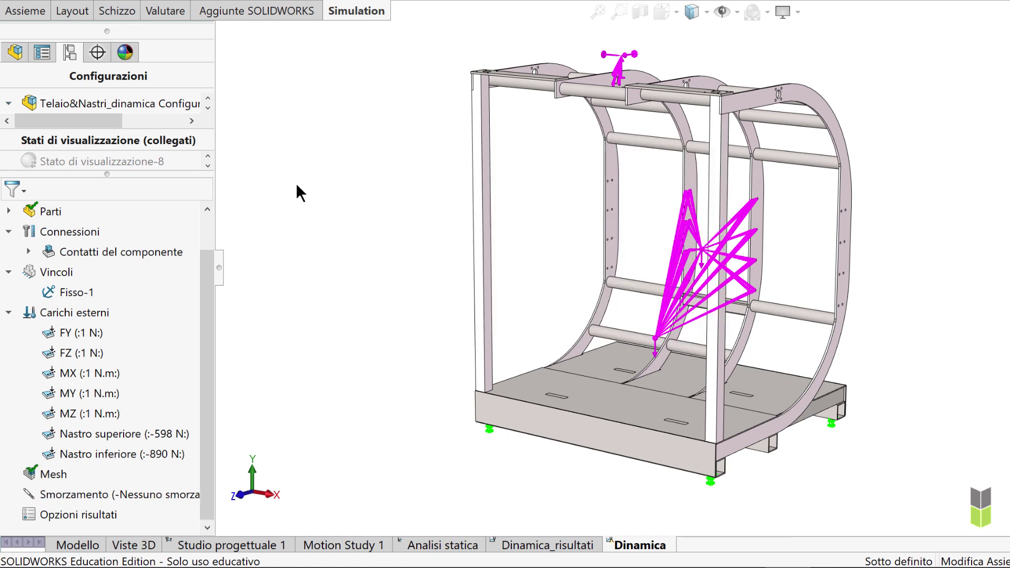
Orbit, zoom and pan to inspect the solid mesh across the frame.
{"action": "middle_click_drag", "start_coordinate": [526, 179], "coordinate": [639, 175]}
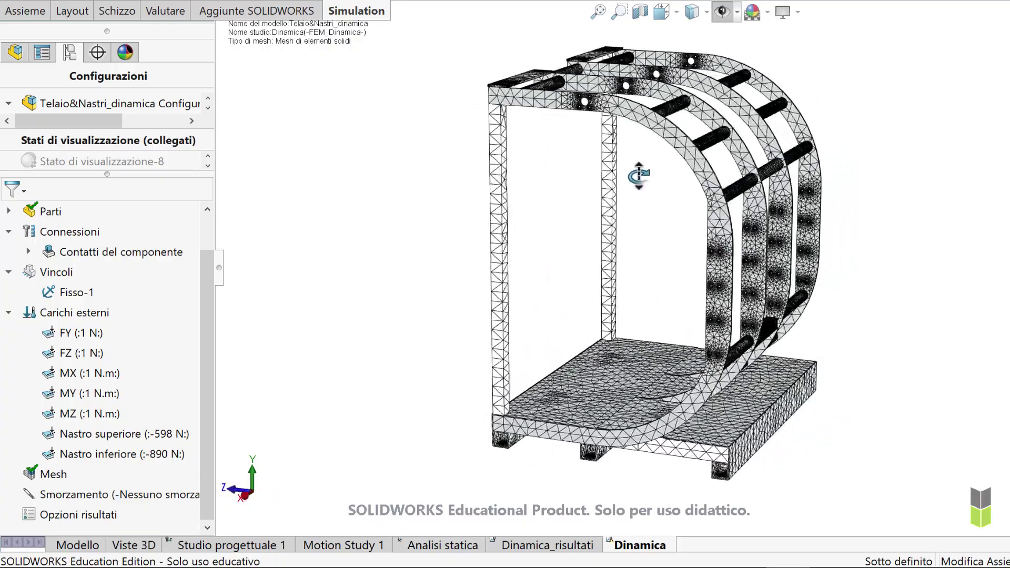
{"action": "scroll", "coordinate": [852, 199], "scroll_direction": "down", "scroll_amount": 2}
{"action": "scroll", "coordinate": [852, 198], "scroll_direction": "down", "scroll_amount": 5}
{"action": "scroll", "coordinate": [852, 199], "scroll_direction": "down", "scroll_amount": 3}
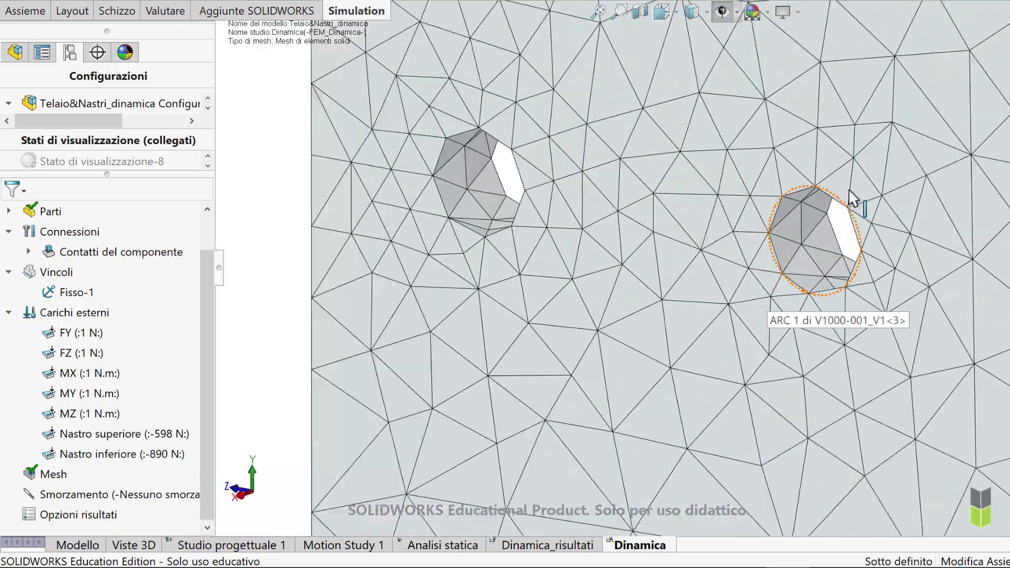
{"action": "middle_click_drag", "start_coordinate": [853, 199], "coordinate": [906, 185], "text": "ctrl"}
{"action": "scroll", "coordinate": [853, 185], "scroll_direction": "up", "scroll_amount": 3}
{"action": "scroll", "coordinate": [852, 198], "scroll_direction": "up", "scroll_amount": 5}
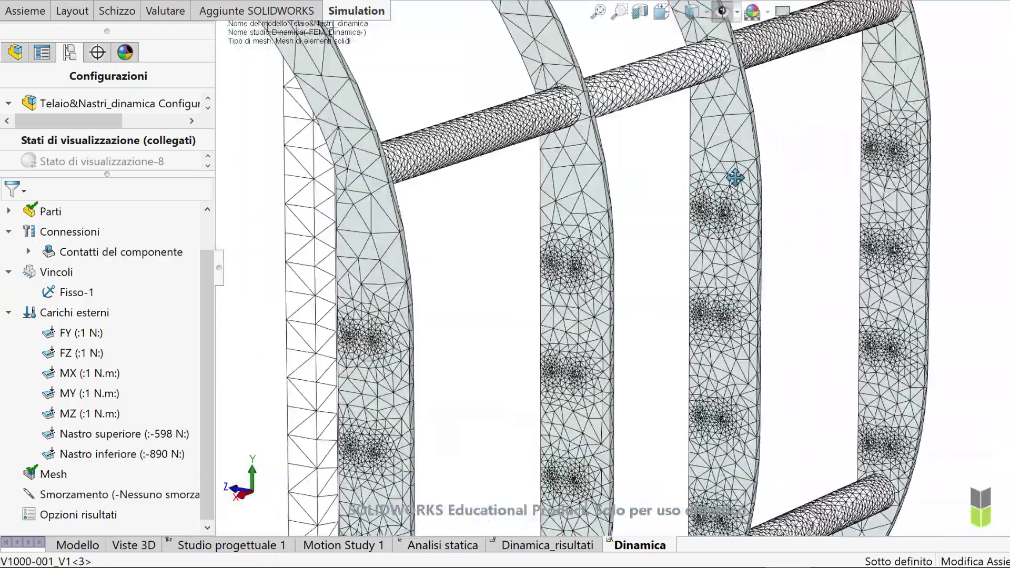
{"action": "scroll", "coordinate": [626, 149], "scroll_direction": "up", "scroll_amount": 2}
{"action": "scroll", "coordinate": [609, 109], "scroll_direction": "up", "scroll_amount": 2}
{"action": "mouse_move", "coordinate": [608, 109]}
{"action": "middle_mouse_down"}
{"action": "mouse_move", "coordinate": [564, 122]}
{"action": "mouse_move", "coordinate": [696, 220]}
{"action": "mouse_move", "coordinate": [656, 227]}
{"action": "mouse_move", "coordinate": [739, 225]}
{"action": "mouse_move", "coordinate": [751, 214]}
{"action": "middle_mouse_up"}
{"action": "scroll", "coordinate": [564, 122], "scroll_direction": "down", "scroll_amount": 5}
{"action": "scroll", "coordinate": [697, 221], "scroll_direction": "up", "scroll_amount": 2}
{"action": "scroll", "coordinate": [674, 223], "scroll_direction": "up", "scroll_amount": 2}
{"action": "scroll", "coordinate": [649, 232], "scroll_direction": "up", "scroll_amount": 5}
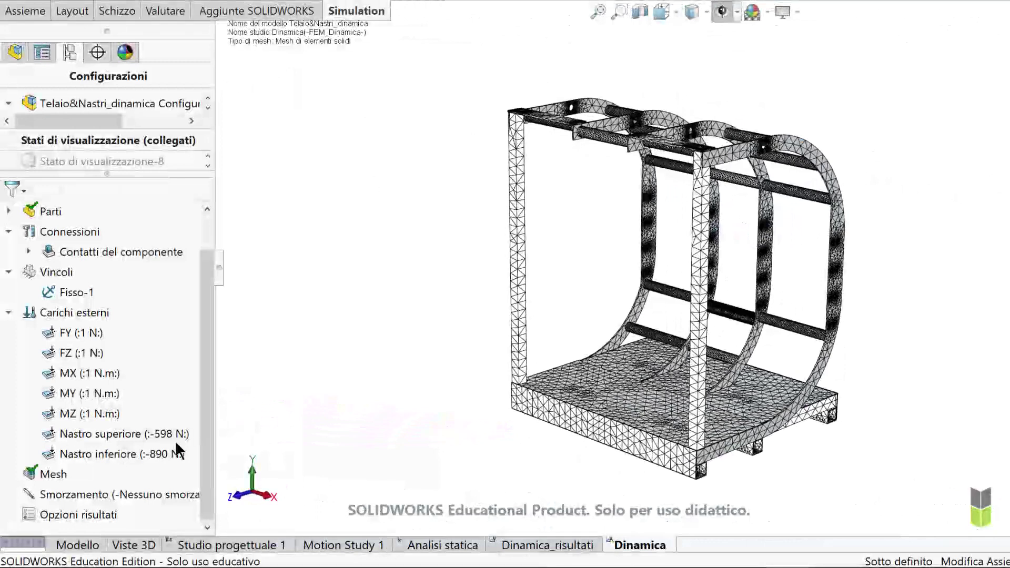
Define modal damping with factor 0.05 for modes 1 to 15.
{"action": "right_click", "coordinate": [123, 490]}
{"action": "left_click", "coordinate": [146, 493]}
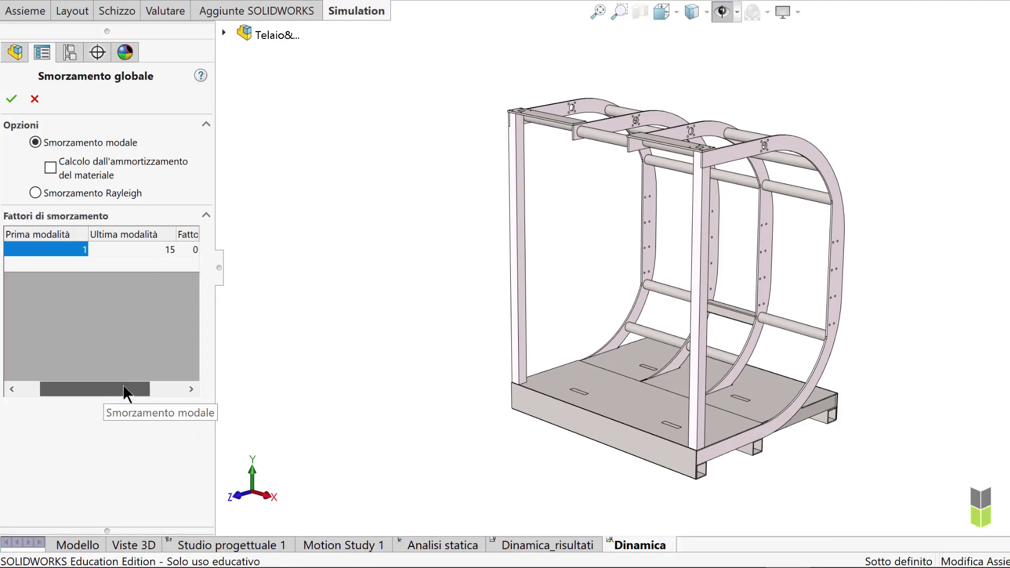
{"action": "left_click_drag", "start_coordinate": [124, 388], "coordinate": [179, 389]}
{"action": "left_click", "coordinate": [149, 251]}
{"action": "type", "text": "0.05"}
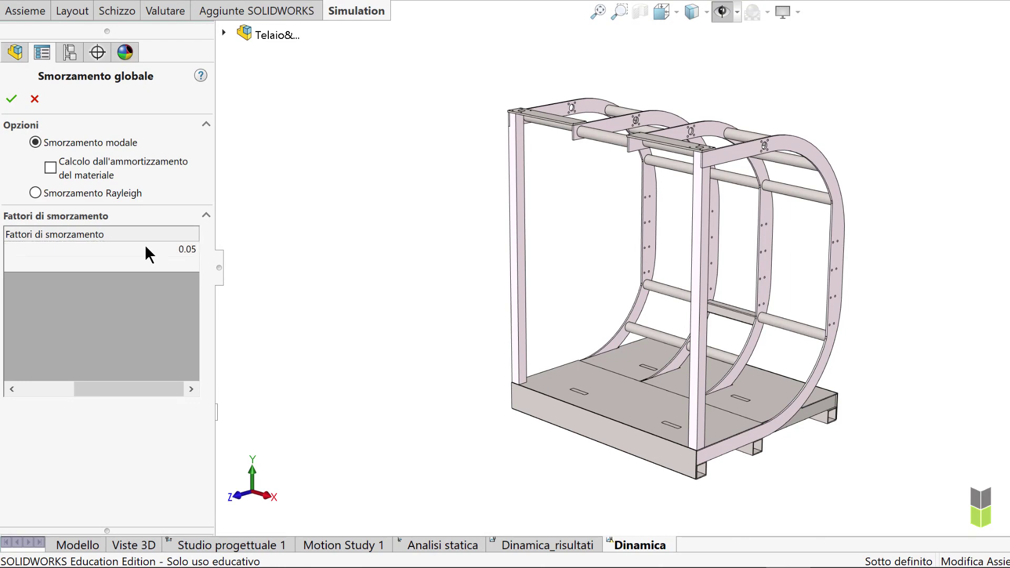
{"action": "left_click", "coordinate": [11, 98]}
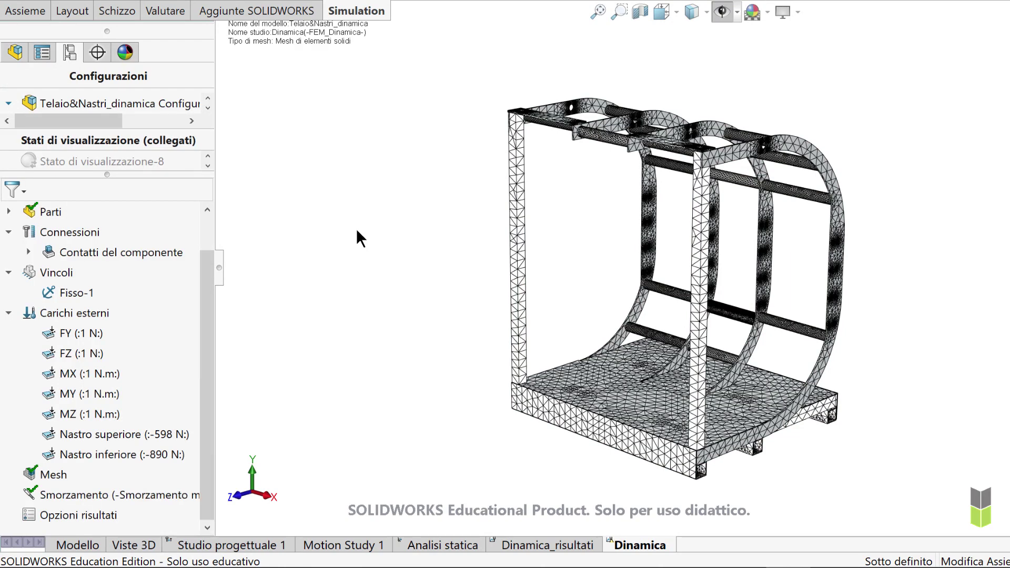
{"action": "left_click_drag", "start_coordinate": [207, 270], "coordinate": [208, 223]}
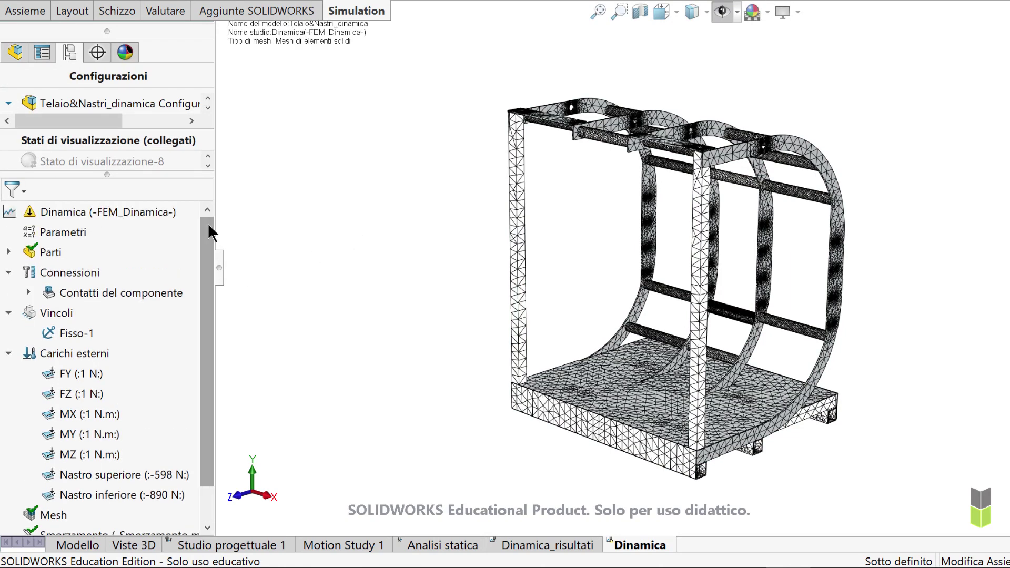
Set the Dinamica study to Intel Direct Sparse, 2 s end time, 400 time steps.
{"action": "right_click", "coordinate": [146, 211]}
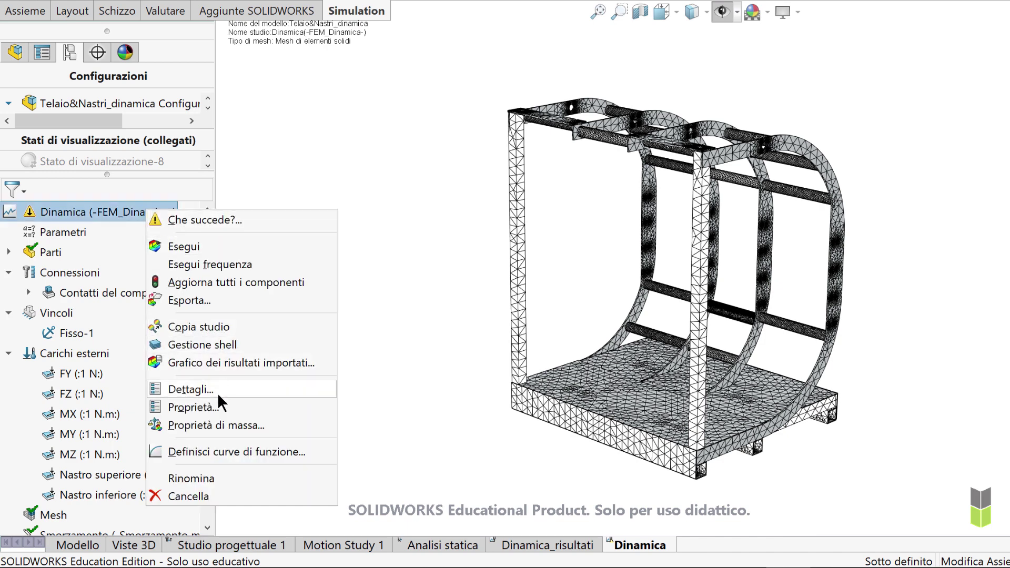
{"action": "left_click", "coordinate": [223, 407]}
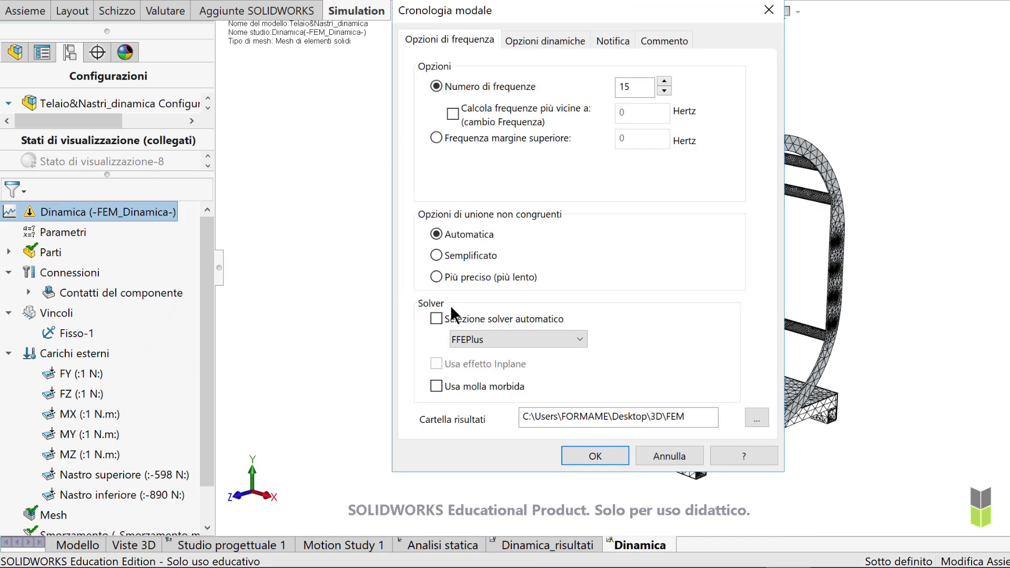
{"action": "left_click", "coordinate": [579, 339]}
{"action": "left_click", "coordinate": [570, 382]}
{"action": "left_click", "coordinate": [551, 40]}
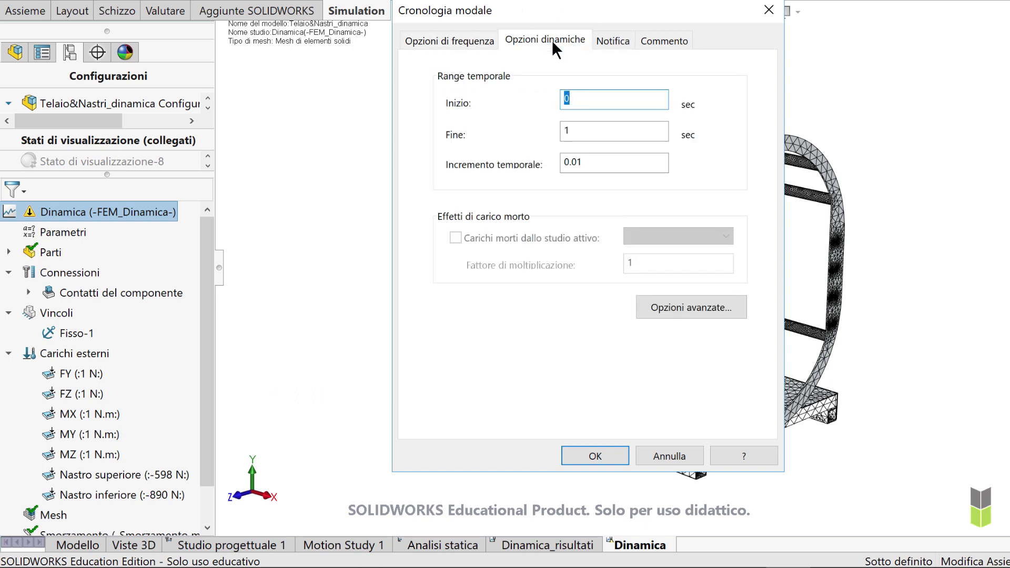
{"action": "double_click", "coordinate": [578, 132]}
{"action": "type", "text": "2"}
{"action": "left_click", "coordinate": [594, 165]}
{"action": "double_click", "coordinate": [594, 165]}
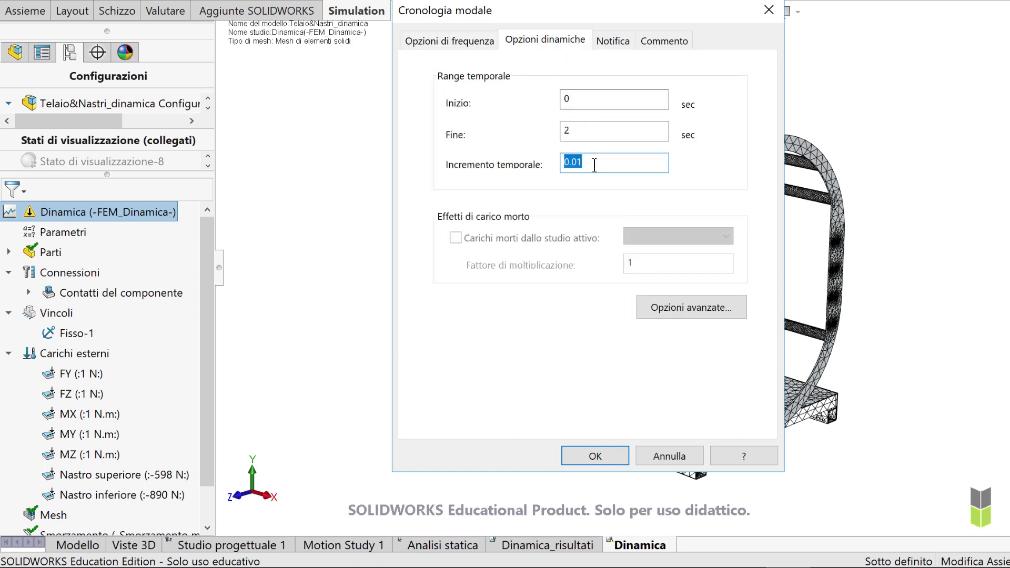
{"action": "type", "text": "0.0"}
{"action": "left_click", "coordinate": [593, 457]}
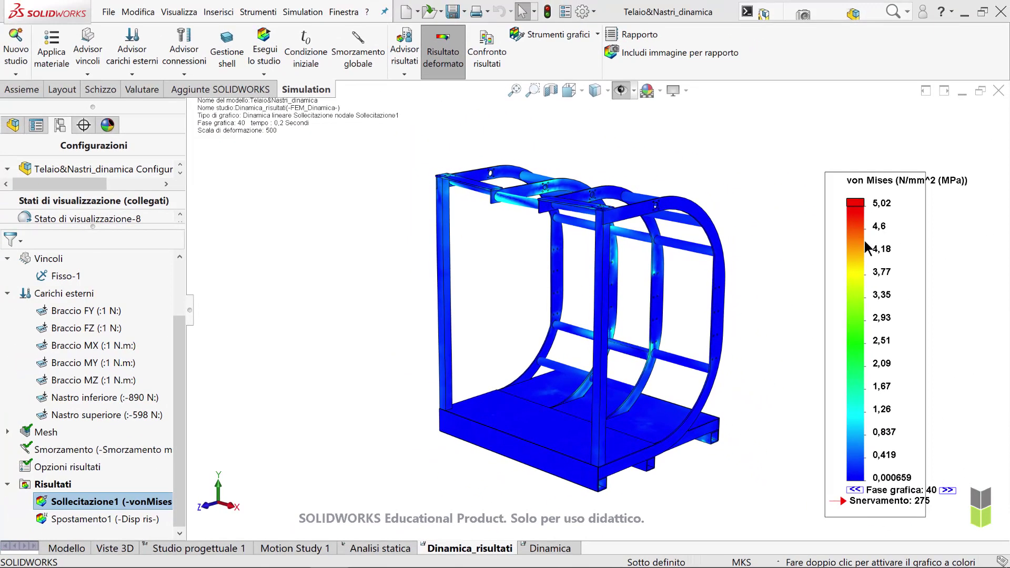
Bring up the options menu for the von Mises stress plot.
{"action": "right_click", "coordinate": [860, 240]}
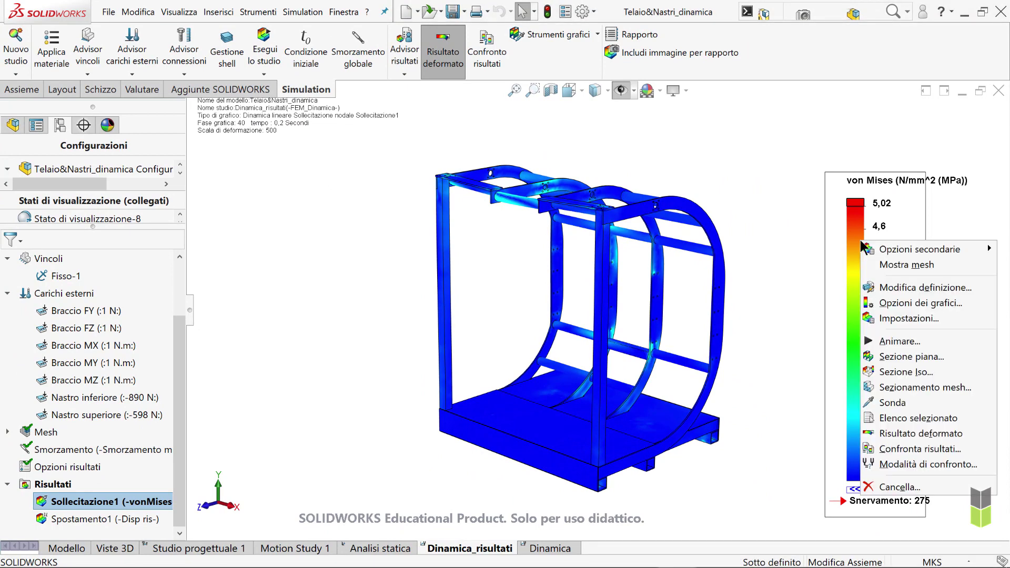
Animate the von Mises plot in perspective, viewing it from the right side and an angle.
{"action": "left_click", "coordinate": [888, 339]}
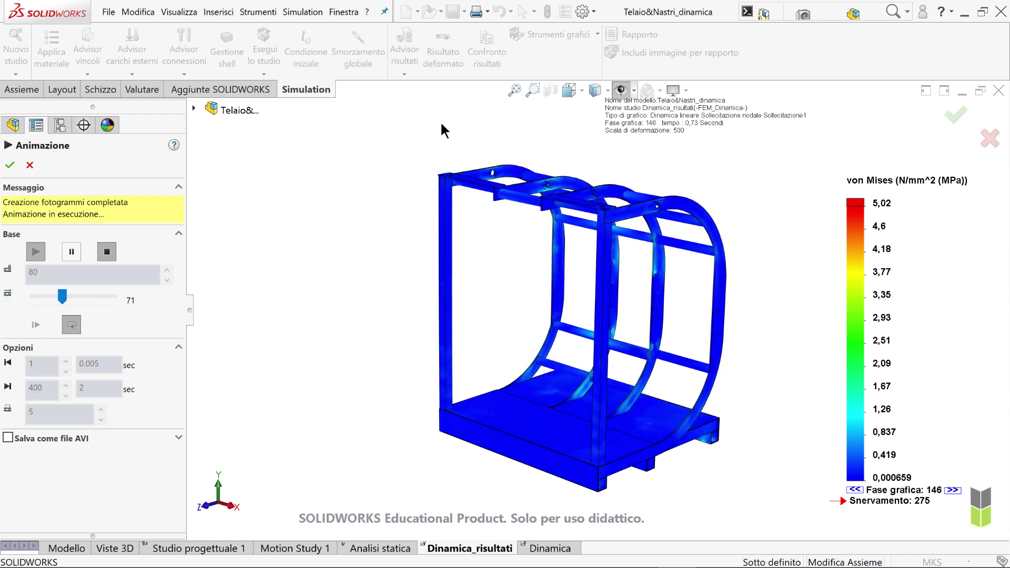
{"action": "left_click", "coordinate": [673, 90]}
{"action": "left_click", "coordinate": [694, 105]}
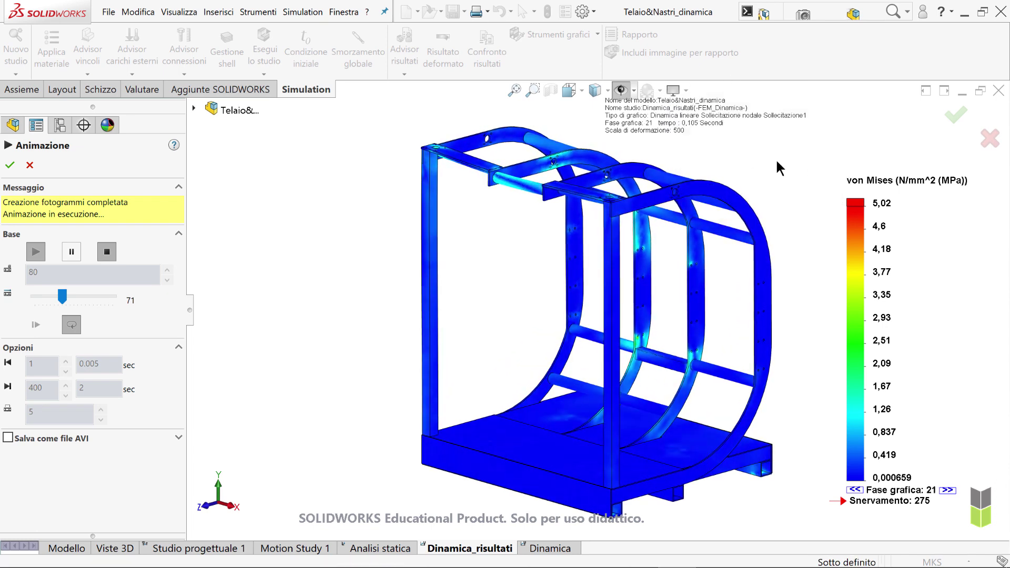
{"action": "key", "text": "ctrl+4"}
{"action": "middle_click_drag", "start_coordinate": [817, 191], "coordinate": [797, 153]}
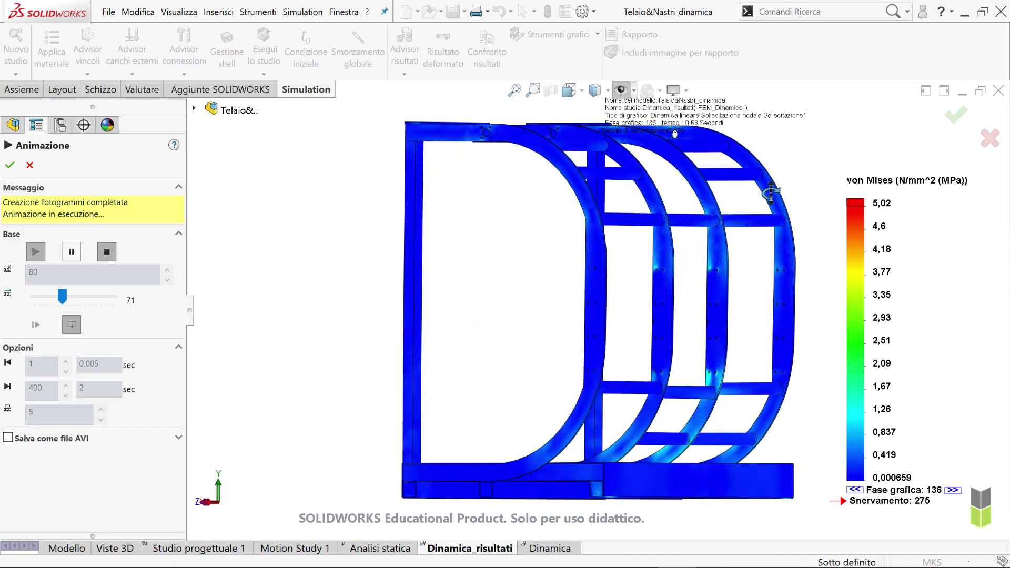
{"action": "middle_click_drag", "start_coordinate": [803, 200], "coordinate": [697, 210], "text": "ctrl"}
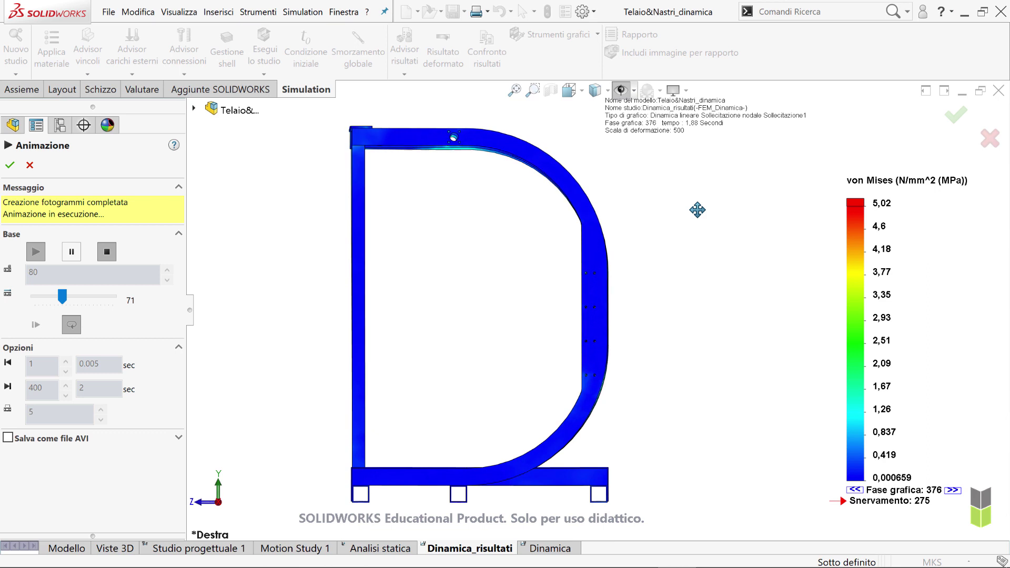
Check the front, top and trimetric views during playback, then close the animation.
{"action": "key", "text": "ctrl+1"}
{"action": "middle_click_drag", "start_coordinate": [730, 268], "coordinate": [605, 266], "text": "ctrl"}
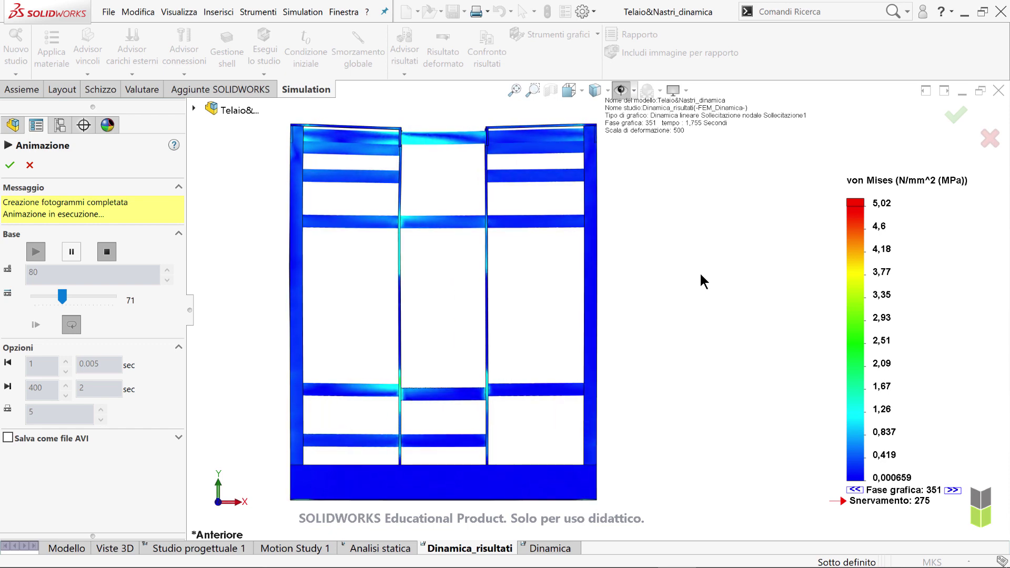
{"action": "key", "text": "ctrl+5"}
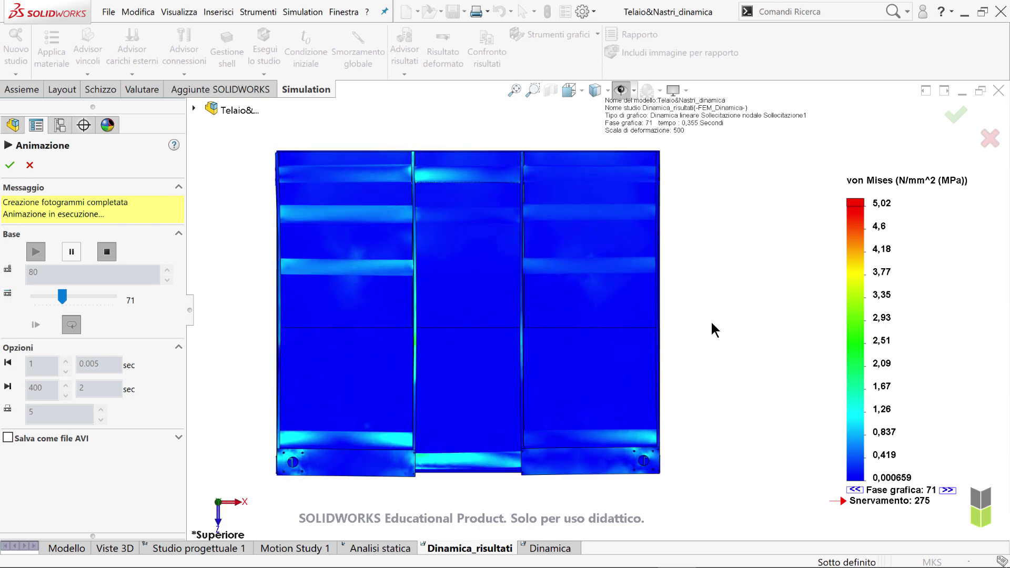
{"action": "key", "text": "ctrl+7"}
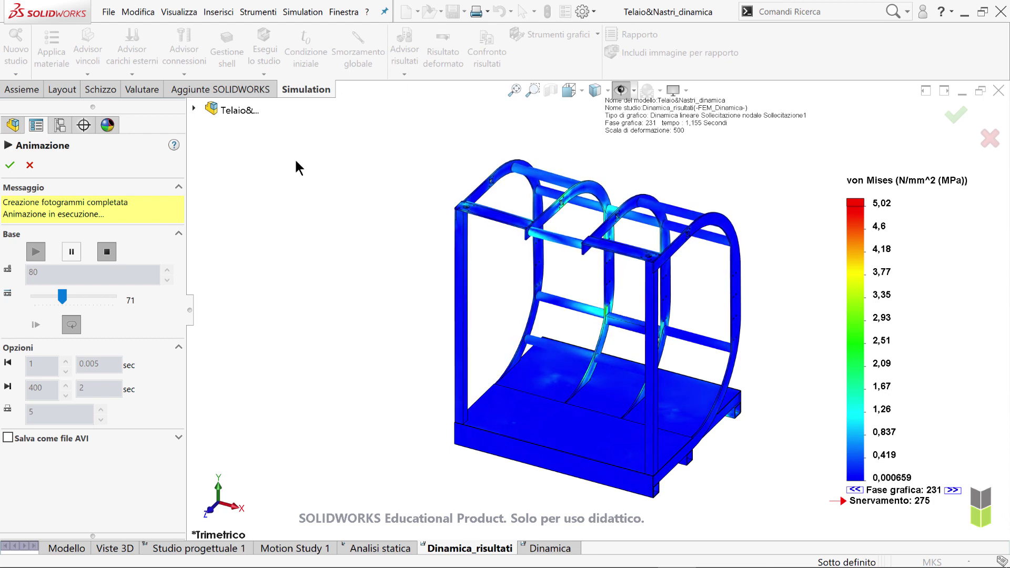
{"action": "left_click", "coordinate": [10, 164]}
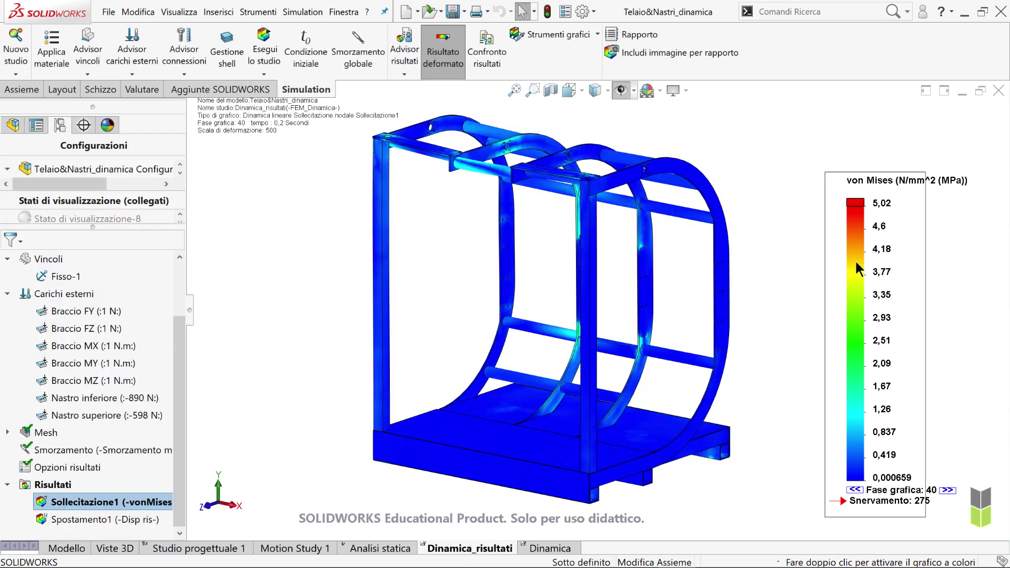
Set the von Mises plot to the Massima envelope over all time steps.
{"action": "double_click", "coordinate": [856, 263]}
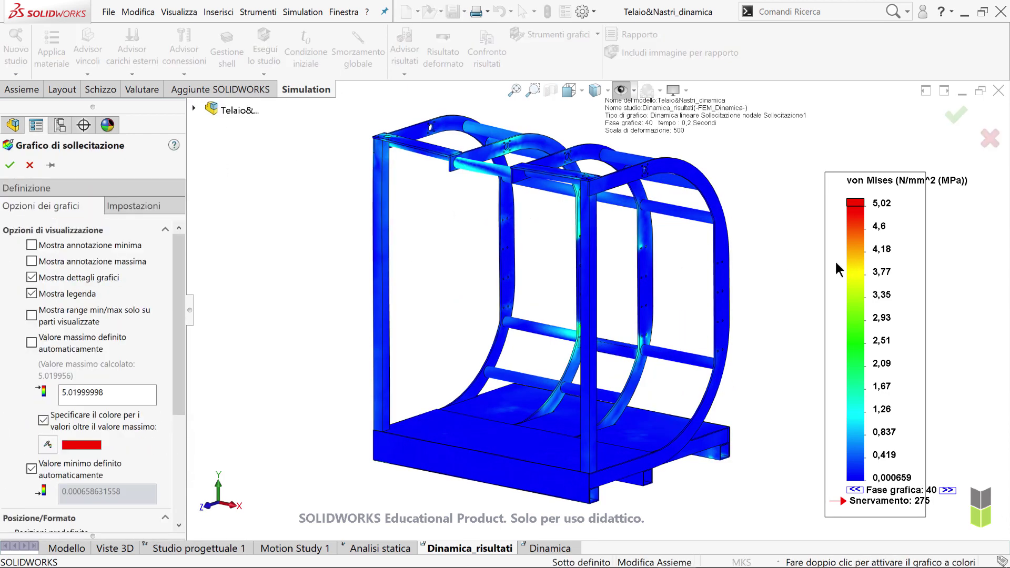
{"action": "left_click", "coordinate": [58, 185]}
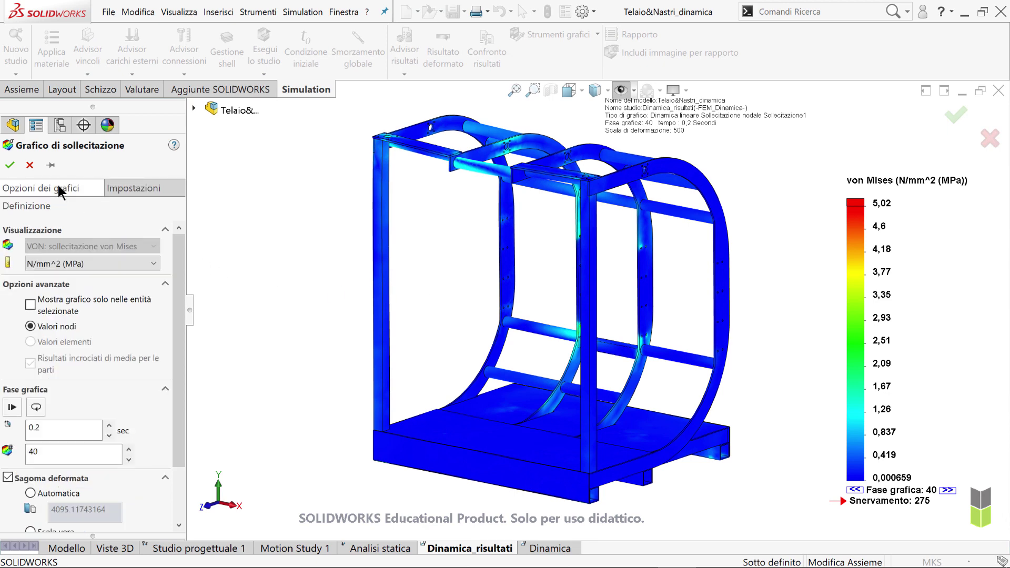
{"action": "left_click_drag", "start_coordinate": [179, 242], "coordinate": [178, 281]}
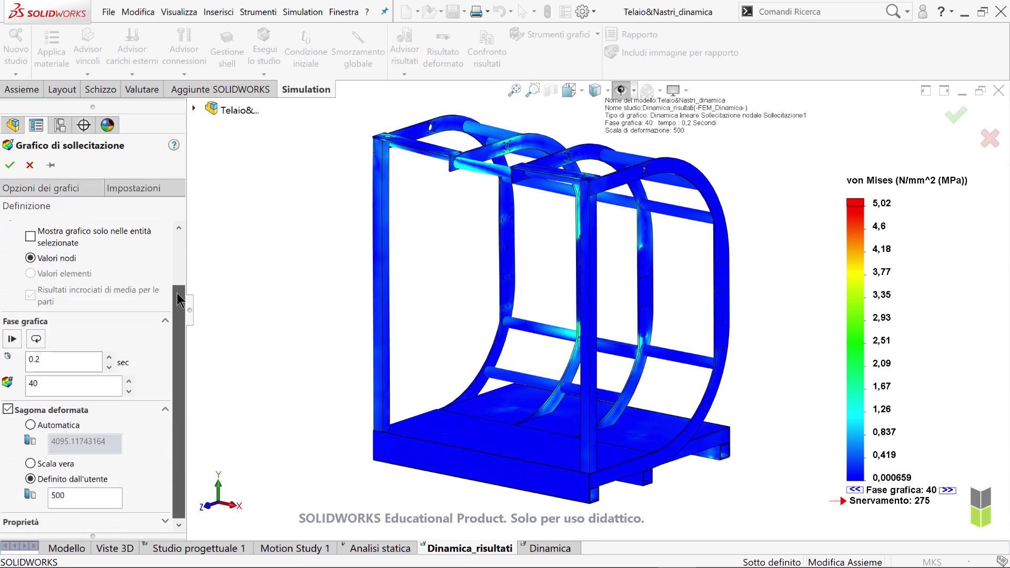
{"action": "left_click", "coordinate": [38, 337]}
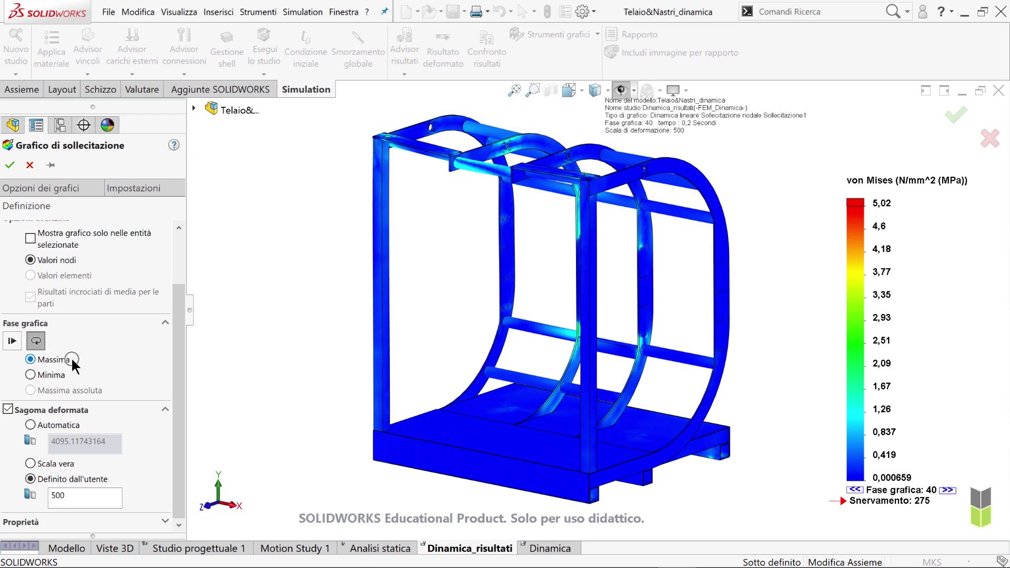
{"action": "left_click", "coordinate": [9, 167]}
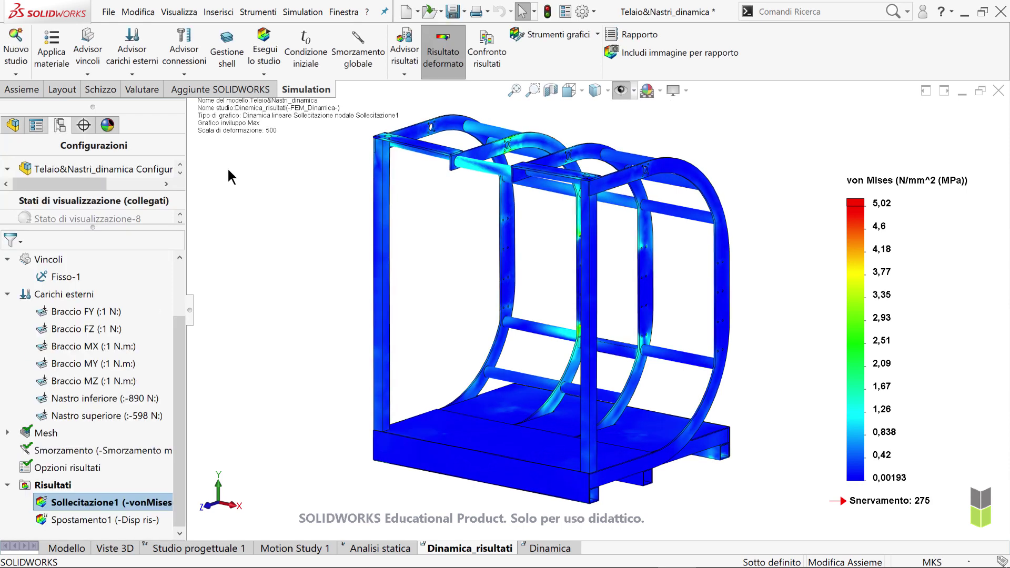
Show the 7.32 MPa maximum stress annotation and move its label aside.
{"action": "double_click", "coordinate": [888, 210]}
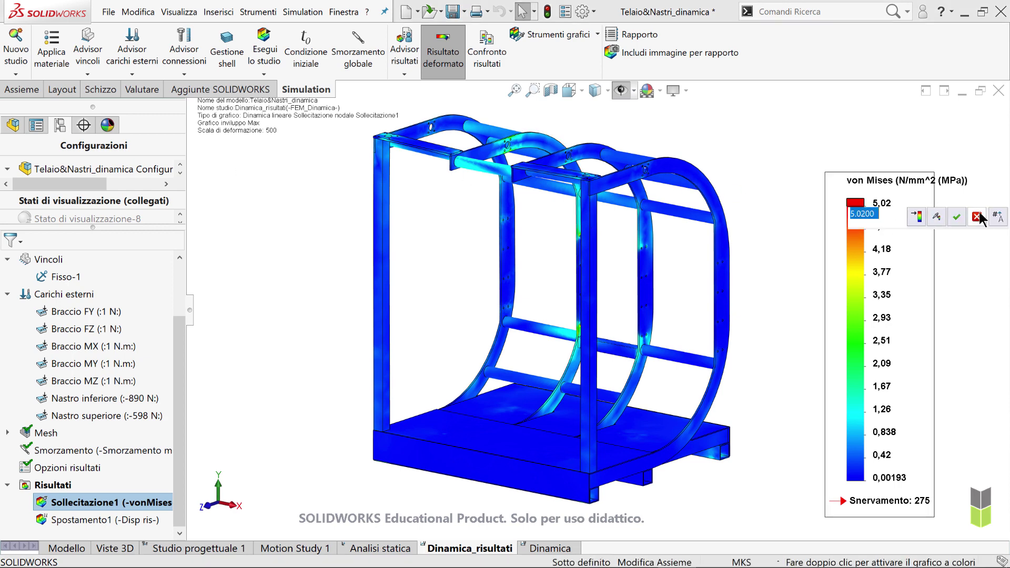
{"action": "left_click", "coordinate": [997, 217]}
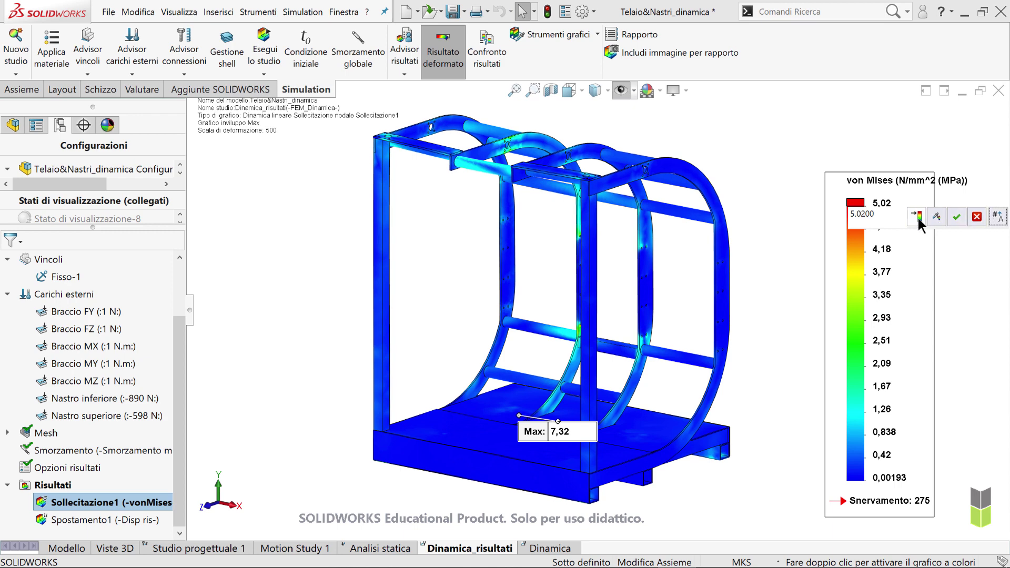
{"action": "left_click", "coordinate": [957, 217]}
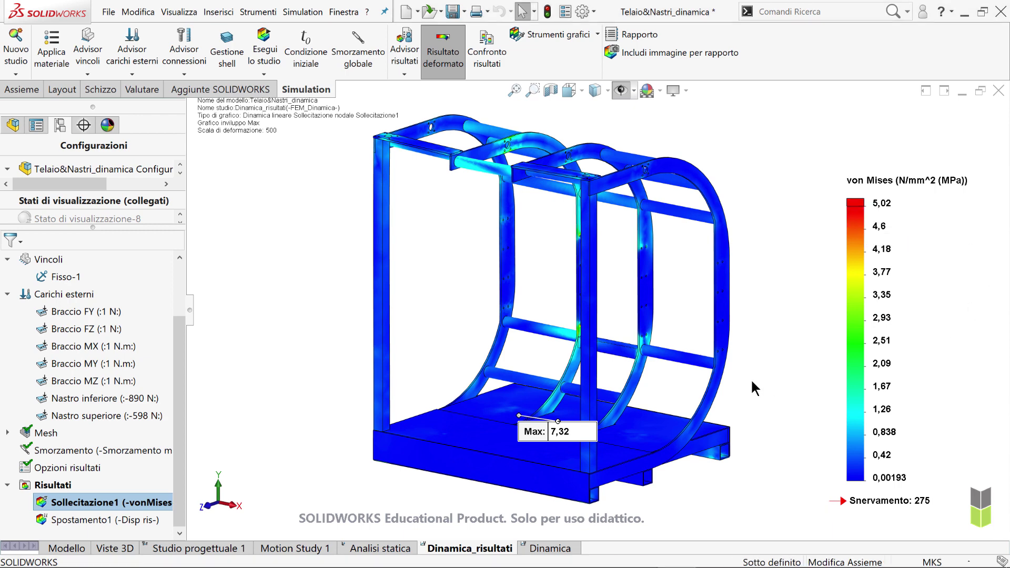
{"action": "mouse_move", "coordinate": [746, 393]}
{"action": "middle_mouse_down"}
{"action": "mouse_move", "coordinate": [746, 349]}
{"action": "mouse_move", "coordinate": [734, 371]}
{"action": "mouse_move", "coordinate": [751, 310]}
{"action": "middle_mouse_up"}
{"action": "left_click_drag", "start_coordinate": [575, 455], "coordinate": [473, 455]}
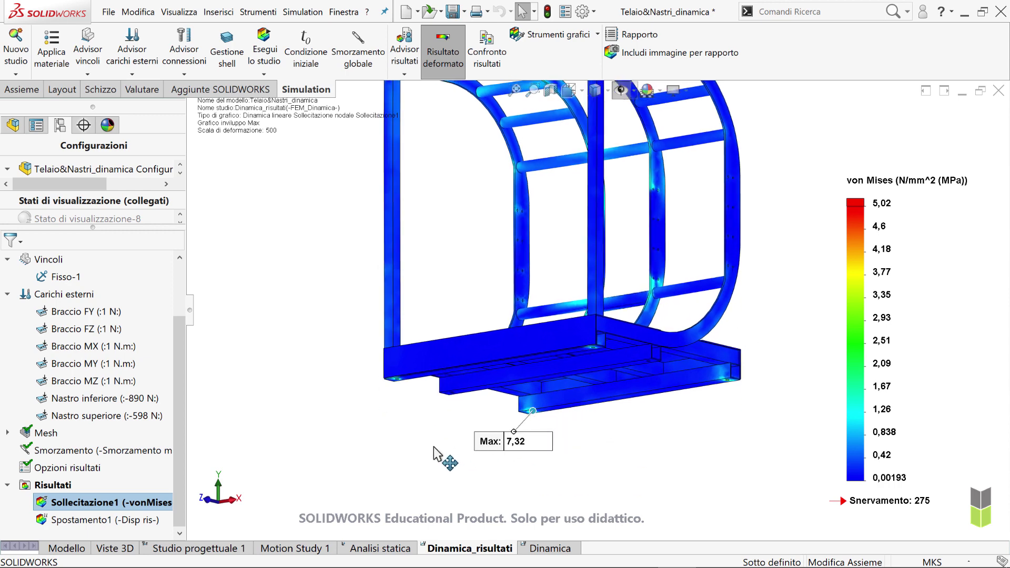
Zoom and orbit so the top crossbar bolt hole faces the viewer.
{"action": "scroll", "coordinate": [542, 408], "scroll_direction": "down", "scroll_amount": 3}
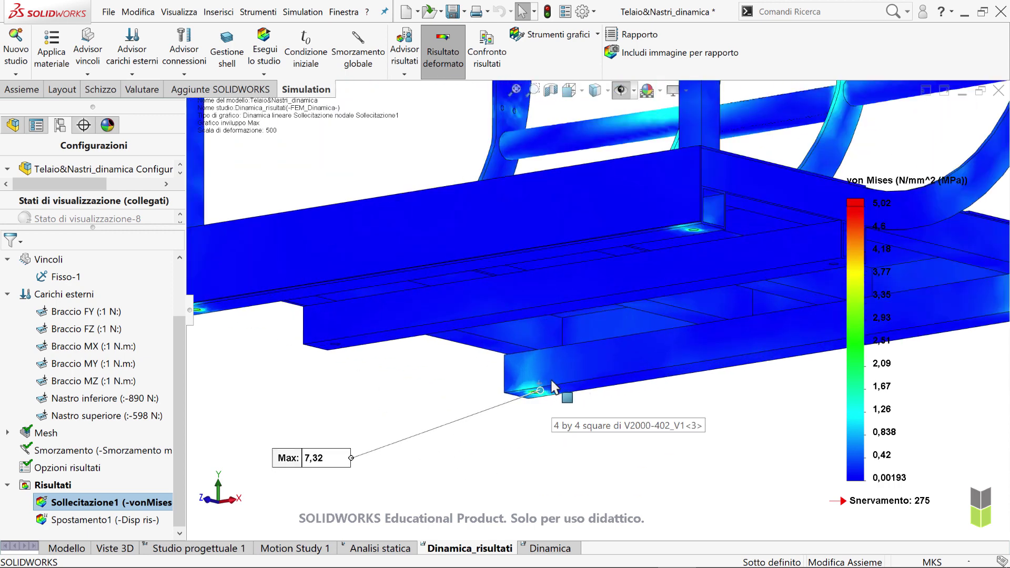
{"action": "scroll", "coordinate": [547, 399], "scroll_direction": "down", "scroll_amount": 3}
{"action": "scroll", "coordinate": [557, 378], "scroll_direction": "down", "scroll_amount": 2}
{"action": "mouse_move", "coordinate": [566, 360]}
{"action": "middle_mouse_down"}
{"action": "mouse_move", "coordinate": [650, 316]}
{"action": "mouse_move", "coordinate": [544, 333]}
{"action": "middle_mouse_up"}
{"action": "key", "text": "f"}
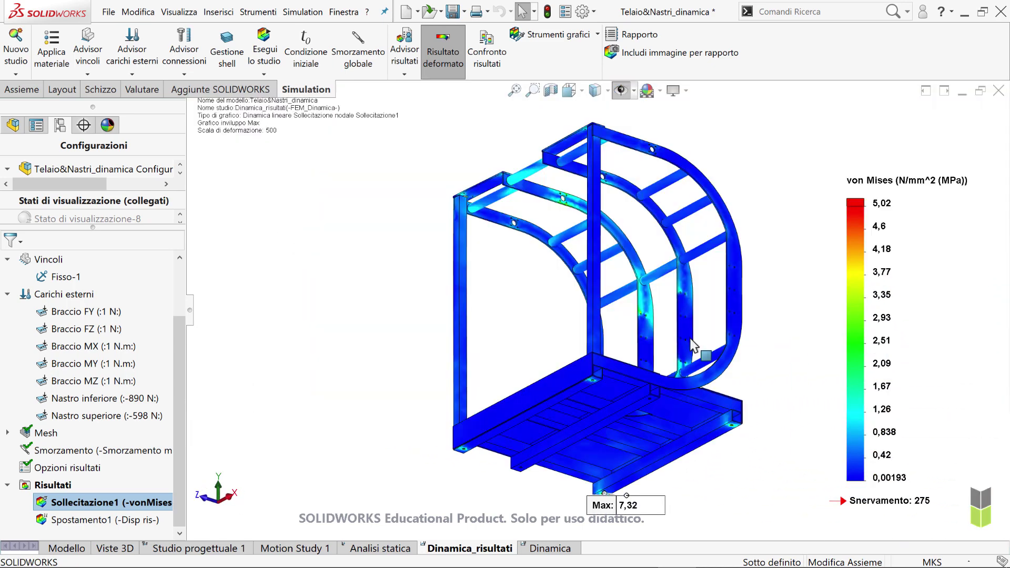
{"action": "middle_click_drag", "start_coordinate": [700, 350], "coordinate": [705, 451]}
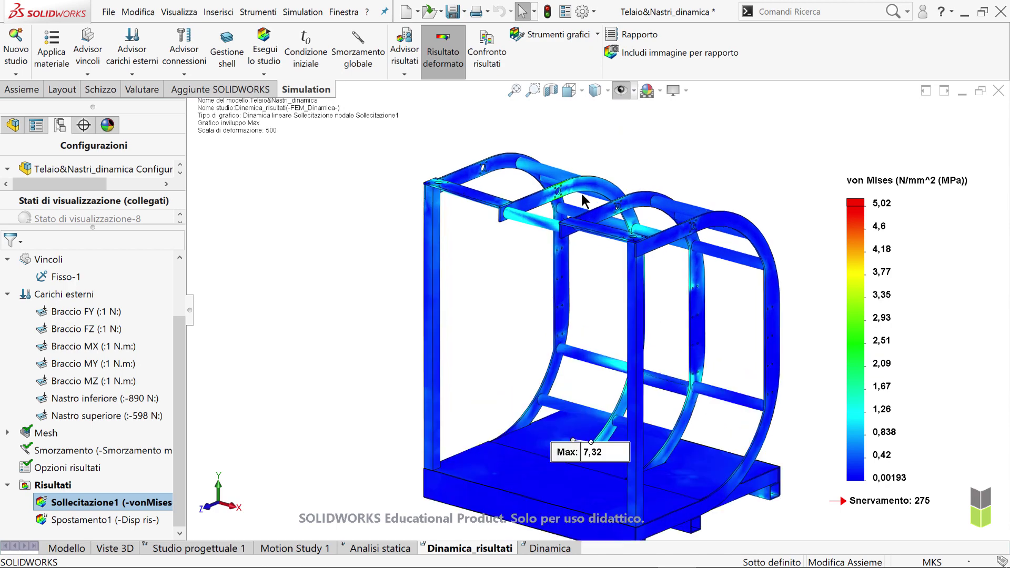
{"action": "scroll", "coordinate": [563, 247], "scroll_direction": "up", "scroll_amount": 5}
{"action": "scroll", "coordinate": [547, 291], "scroll_direction": "up", "scroll_amount": 5}
{"action": "scroll", "coordinate": [557, 284], "scroll_direction": "up", "scroll_amount": 3}
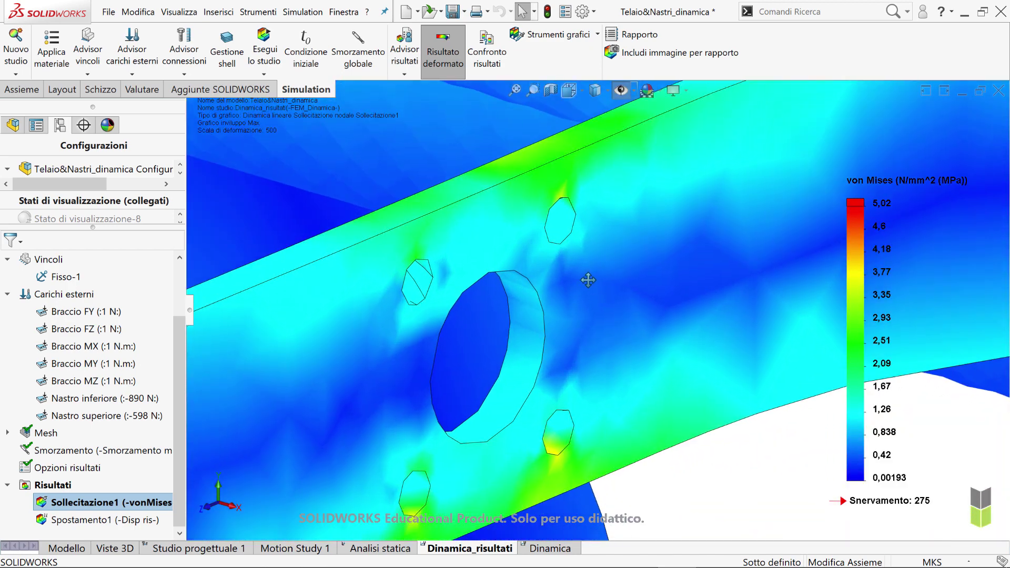
{"action": "scroll", "coordinate": [574, 263], "scroll_direction": "up", "scroll_amount": 3}
{"action": "middle_click_drag", "start_coordinate": [575, 270], "coordinate": [552, 266]}
Start the Probe tool on the von Mises envelope plot.
{"action": "right_click", "coordinate": [855, 387]}
{"action": "key", "text": "Escape"}
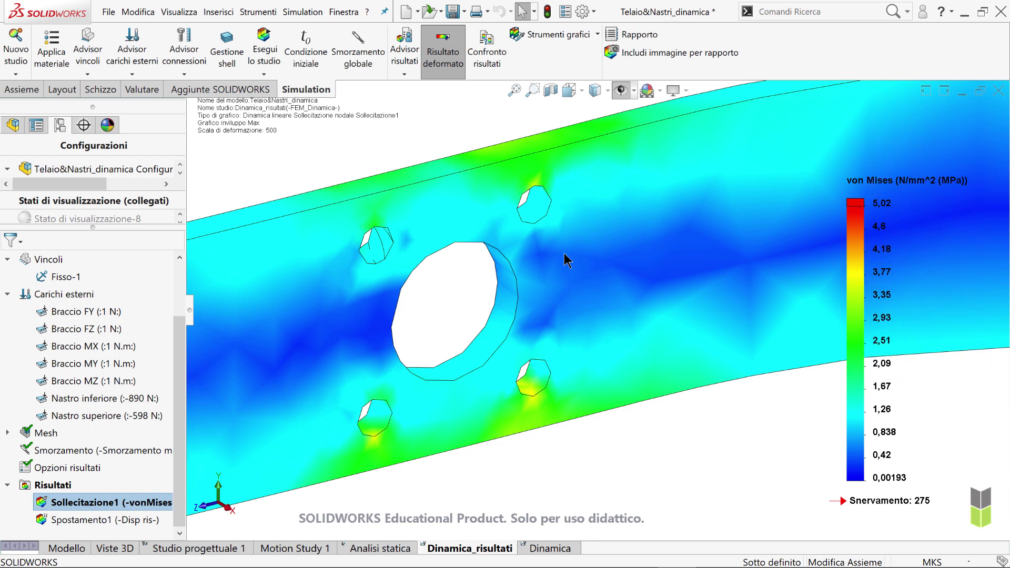
{"action": "scroll", "coordinate": [564, 304], "scroll_direction": "down", "scroll_amount": 2}
Probe a node near the hole, reading 3.17 MPa at node 3807.
{"action": "scroll", "coordinate": [553, 263], "scroll_direction": "down", "scroll_amount": 2}
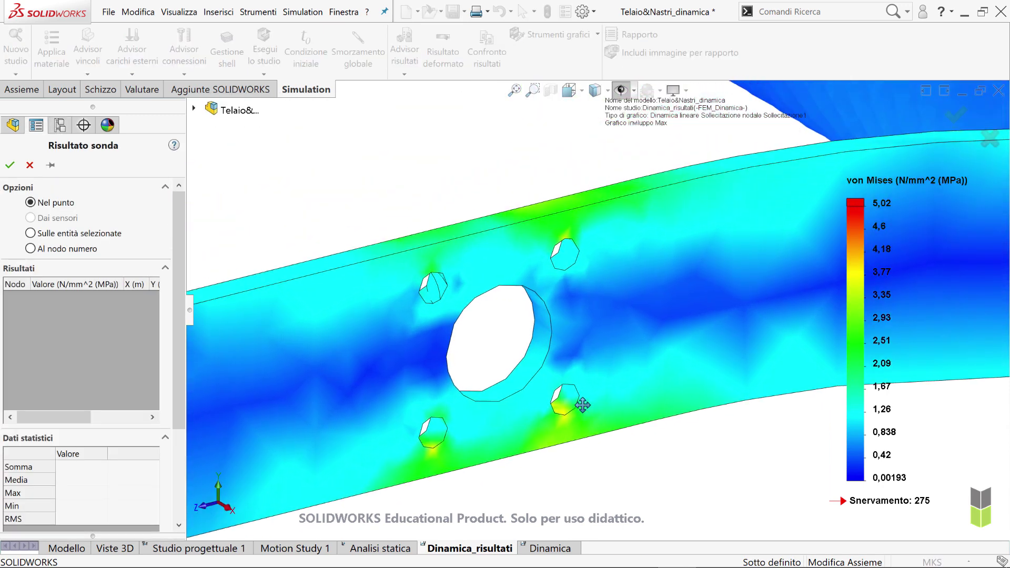
{"action": "left_click", "coordinate": [541, 218]}
{"action": "left_click_drag", "start_coordinate": [542, 227], "coordinate": [334, 121]}
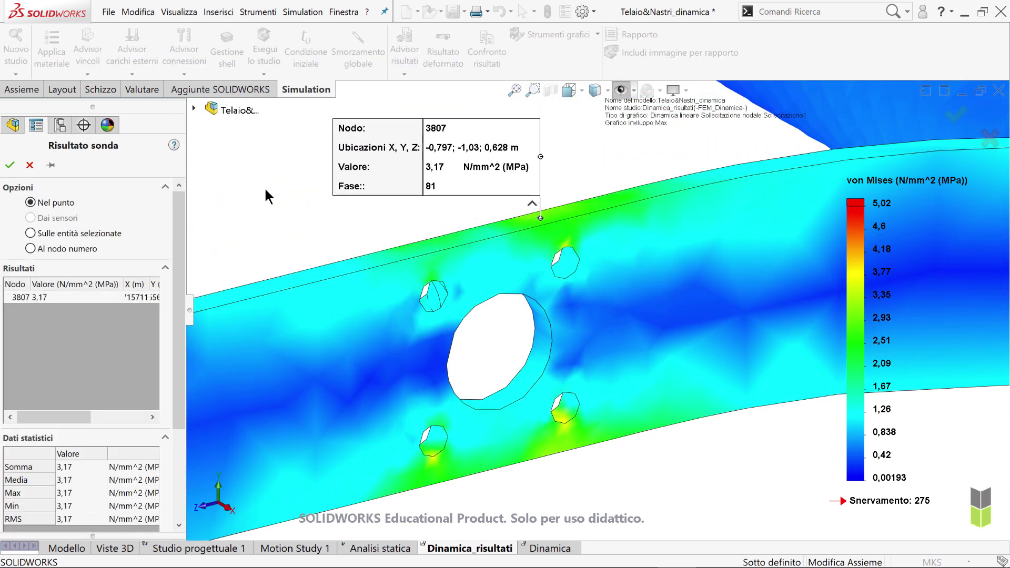
{"action": "left_click_drag", "start_coordinate": [179, 216], "coordinate": [192, 340]}
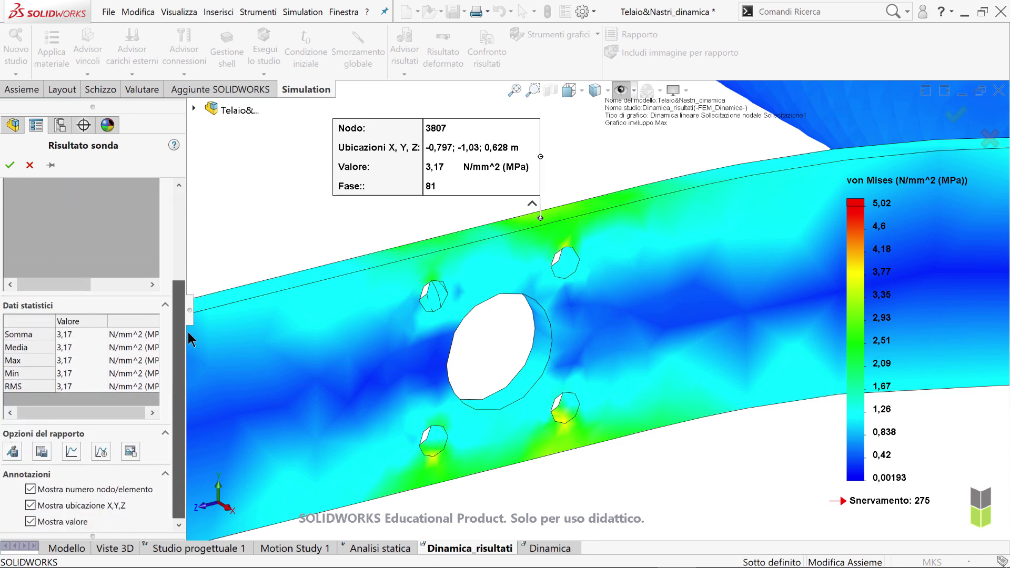
Graph node 3807's von Mises stress over time, enlarge it, then finish probing.
{"action": "left_click", "coordinate": [104, 451]}
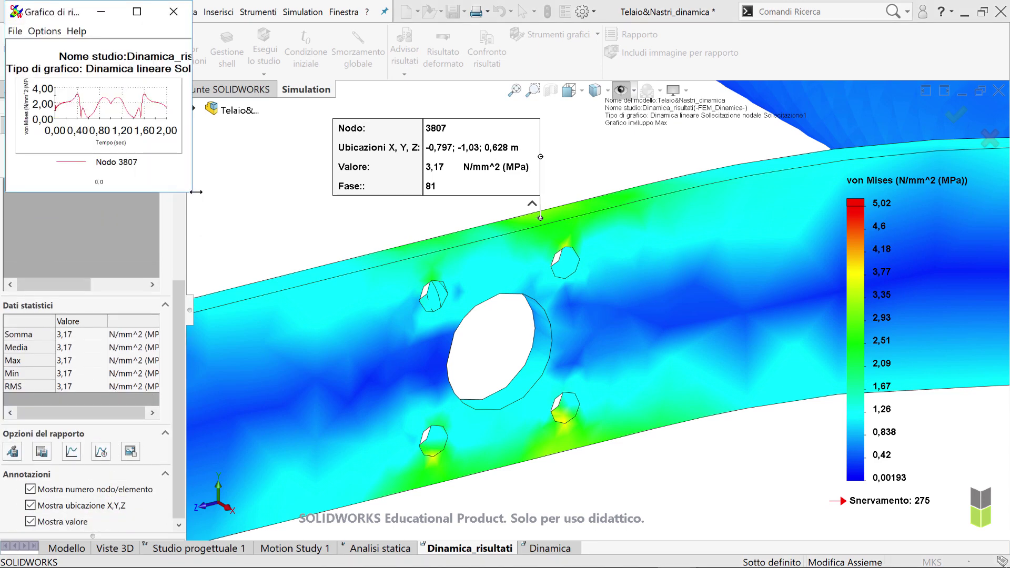
{"action": "left_click_drag", "start_coordinate": [193, 195], "coordinate": [625, 435]}
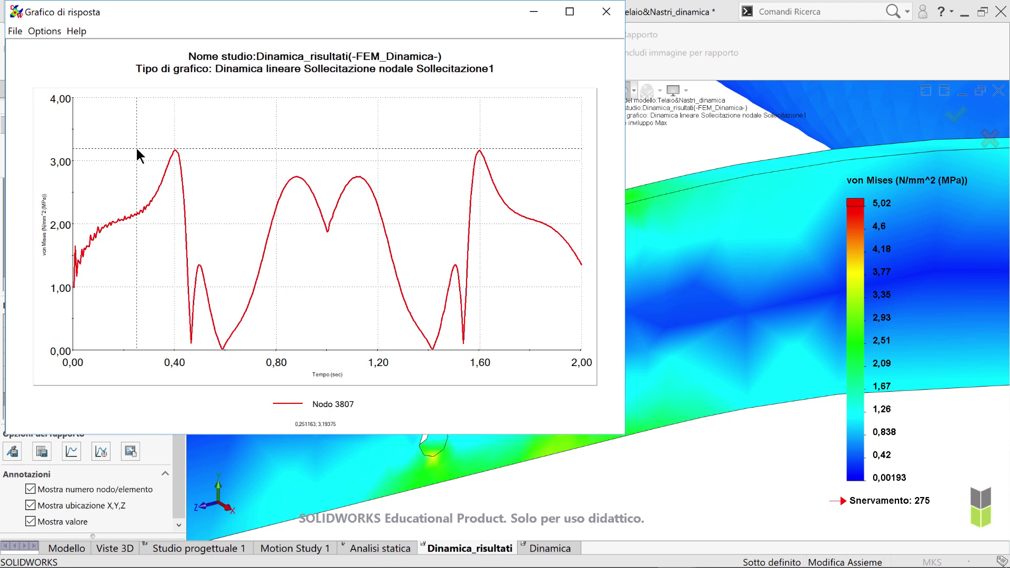
{"action": "left_click", "coordinate": [606, 11]}
{"action": "left_click", "coordinate": [10, 165]}
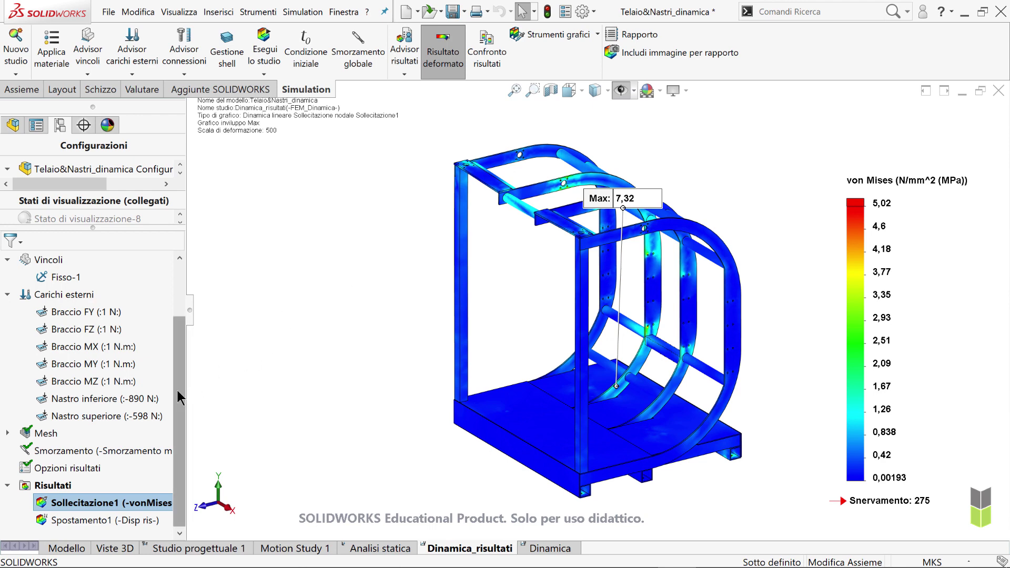
Display the Spostamento1 displacement envelope and reposition its 0.0779 mm Max label.
{"action": "double_click", "coordinate": [120, 519]}
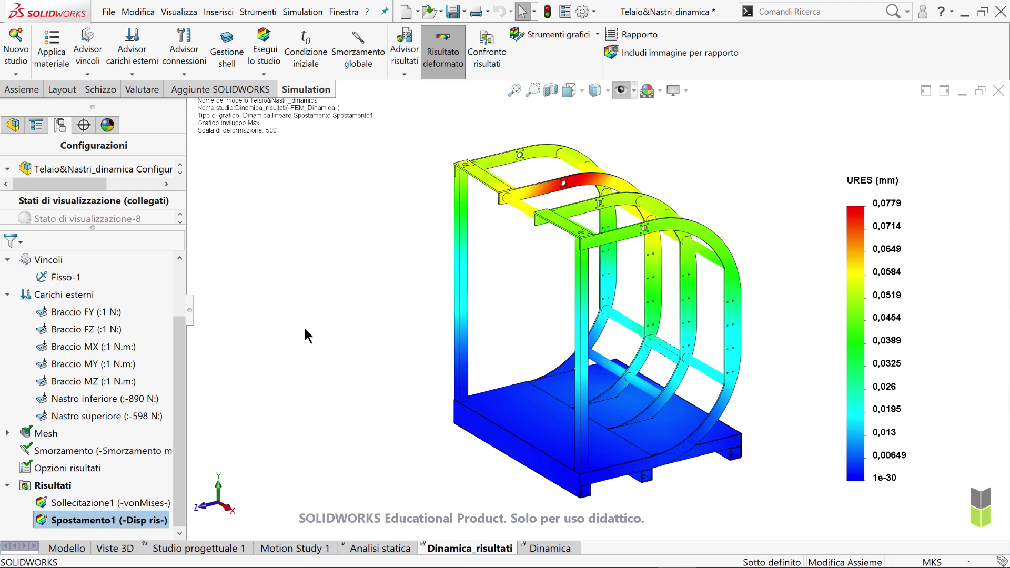
{"action": "mouse_move", "coordinate": [782, 300]}
{"action": "middle_mouse_down"}
{"action": "mouse_move", "coordinate": [794, 282]}
{"action": "mouse_move", "coordinate": [810, 284]}
{"action": "middle_mouse_up"}
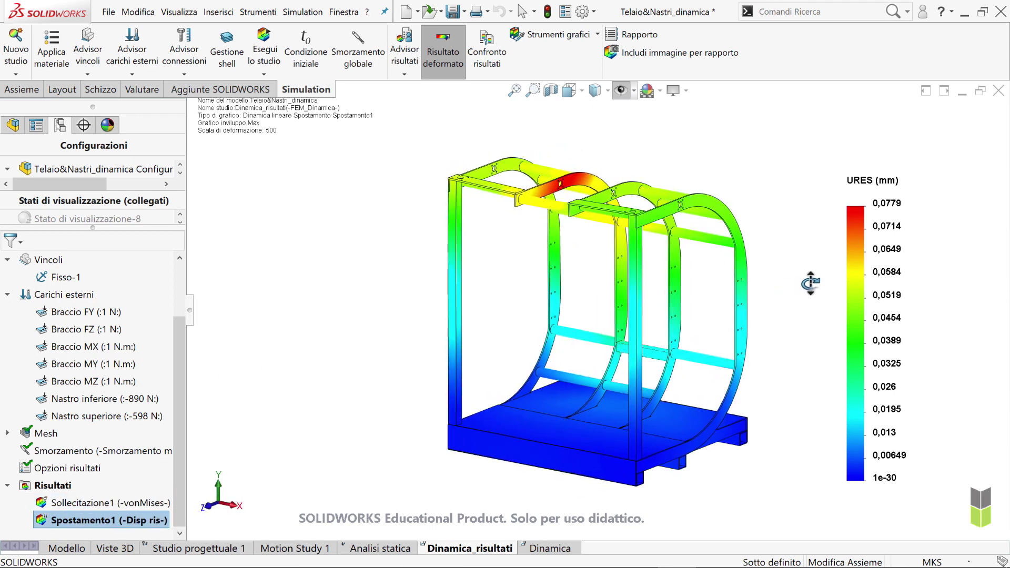
{"action": "double_click", "coordinate": [896, 208]}
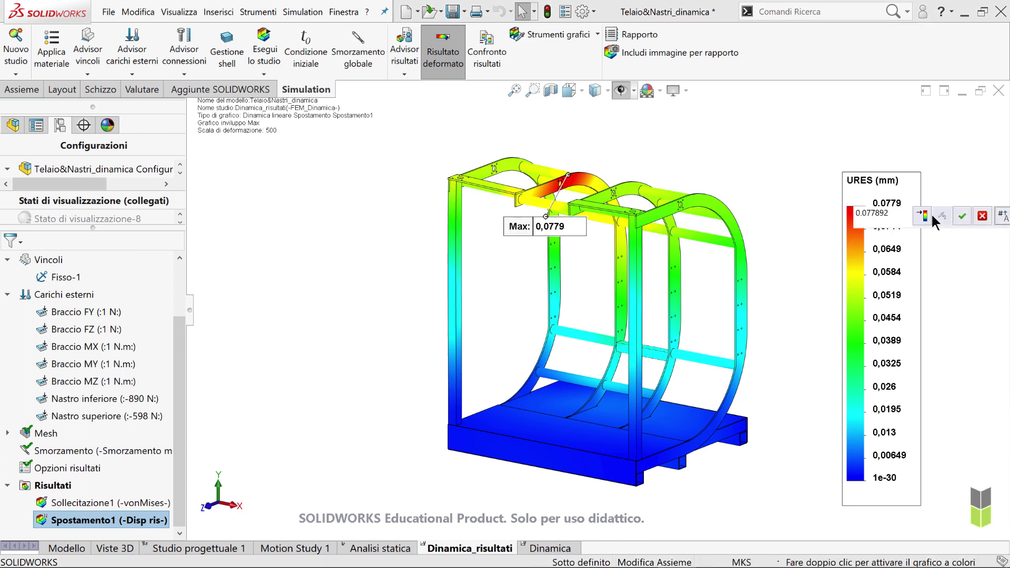
{"action": "left_click", "coordinate": [962, 215]}
{"action": "mouse_move", "coordinate": [518, 229]}
{"action": "left_mouse_down"}
{"action": "mouse_move", "coordinate": [612, 173]}
{"action": "mouse_move", "coordinate": [588, 157]}
{"action": "left_mouse_up"}
Orbit to view the top crossbar, refit the frame, and start probing displacements.
{"action": "scroll", "coordinate": [588, 156], "scroll_direction": "down", "scroll_amount": 2}
{"action": "scroll", "coordinate": [585, 187], "scroll_direction": "down", "scroll_amount": 3}
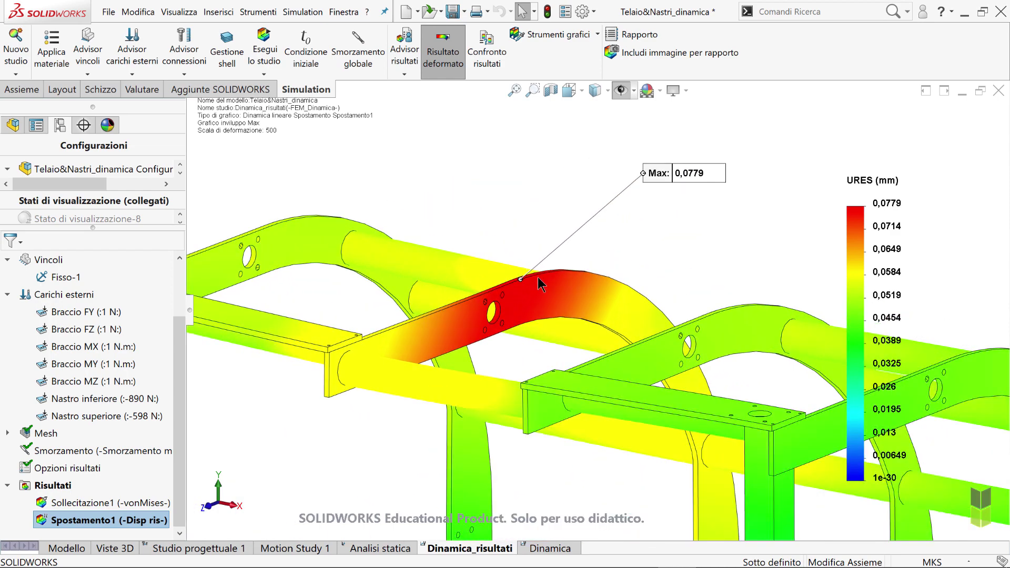
{"action": "mouse_move", "coordinate": [541, 284]}
{"action": "middle_mouse_down"}
{"action": "mouse_move", "coordinate": [582, 280]}
{"action": "mouse_move", "coordinate": [563, 280]}
{"action": "mouse_move", "coordinate": [617, 252]}
{"action": "middle_mouse_up"}
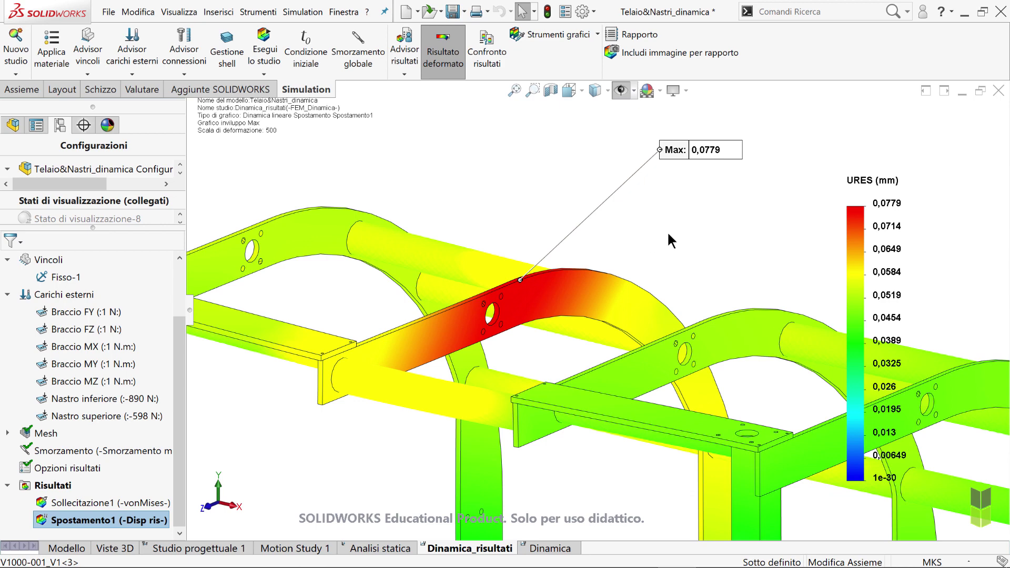
{"action": "scroll", "coordinate": [667, 231], "scroll_direction": "up", "scroll_amount": 3}
{"action": "scroll", "coordinate": [678, 260], "scroll_direction": "up", "scroll_amount": 3}
{"action": "scroll", "coordinate": [690, 288], "scroll_direction": "up", "scroll_amount": 2}
{"action": "key", "text": "f"}
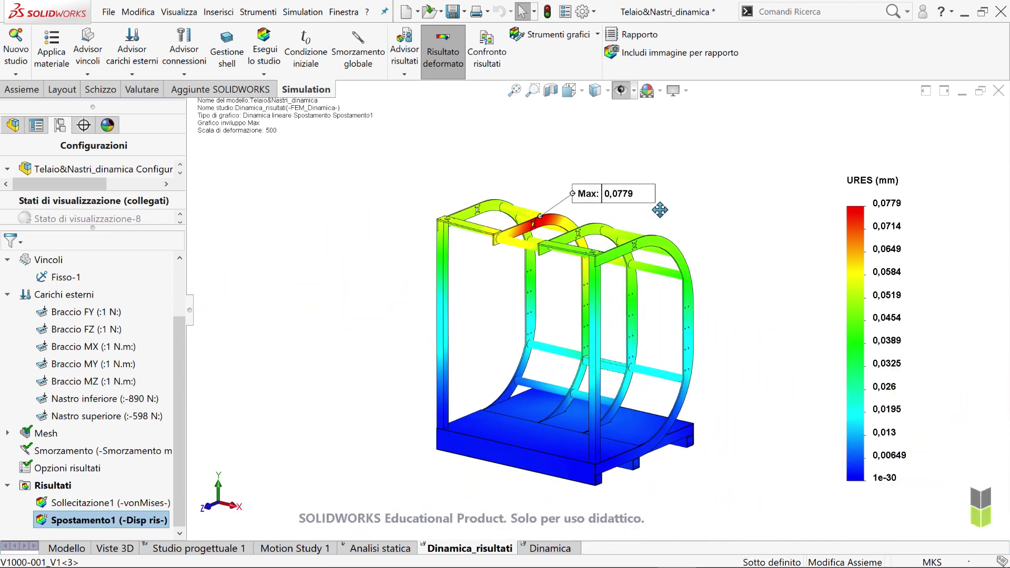
{"action": "right_click", "coordinate": [854, 245]}
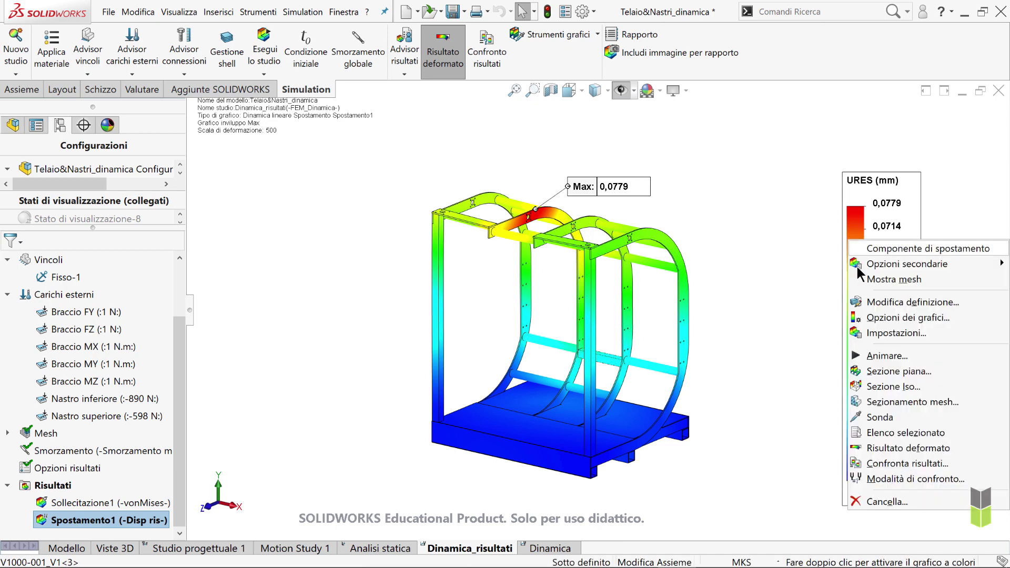
{"action": "key", "text": "Escape"}
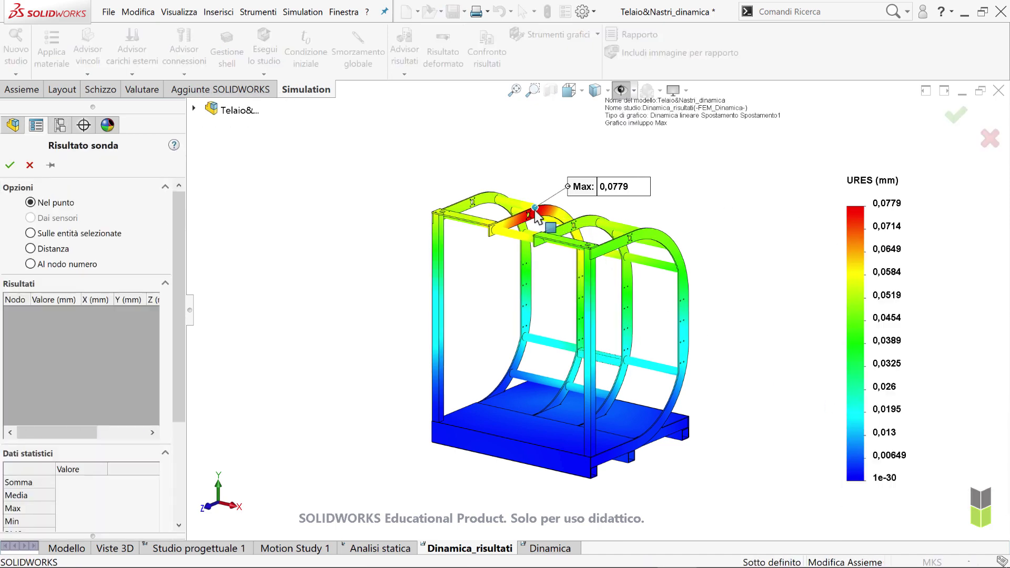
Probe crossbar node 3411 (0.0779 mm) and review its displacement-versus-time graph.
{"action": "scroll", "coordinate": [564, 231], "scroll_direction": "down", "scroll_amount": 2}
{"action": "scroll", "coordinate": [561, 247], "scroll_direction": "down", "scroll_amount": 3}
{"action": "scroll", "coordinate": [558, 266], "scroll_direction": "down", "scroll_amount": 3}
{"action": "scroll", "coordinate": [555, 270], "scroll_direction": "down", "scroll_amount": 2}
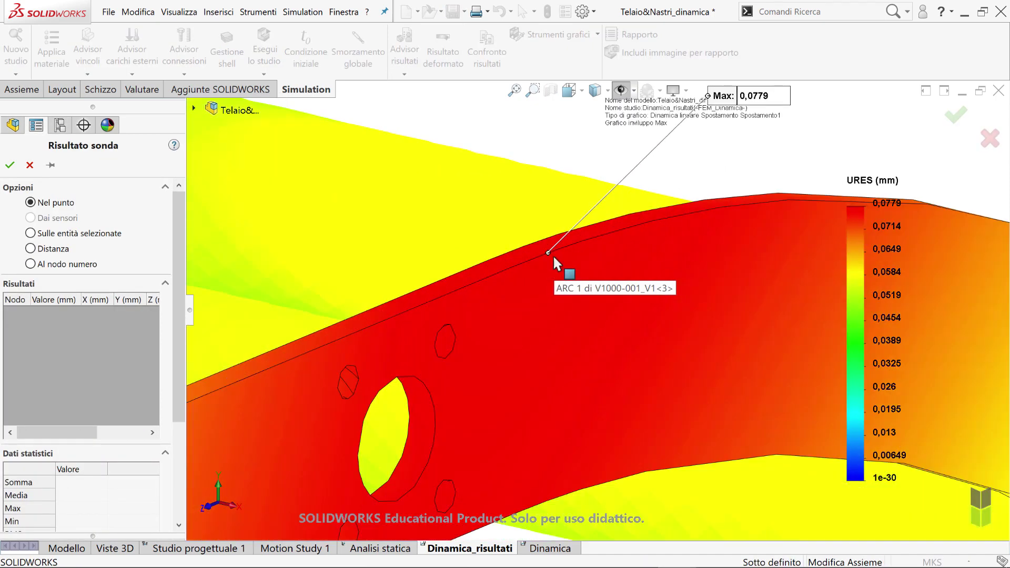
{"action": "left_click", "coordinate": [555, 271]}
{"action": "scroll", "coordinate": [175, 396], "scroll_direction": "down", "scroll_amount": 5}
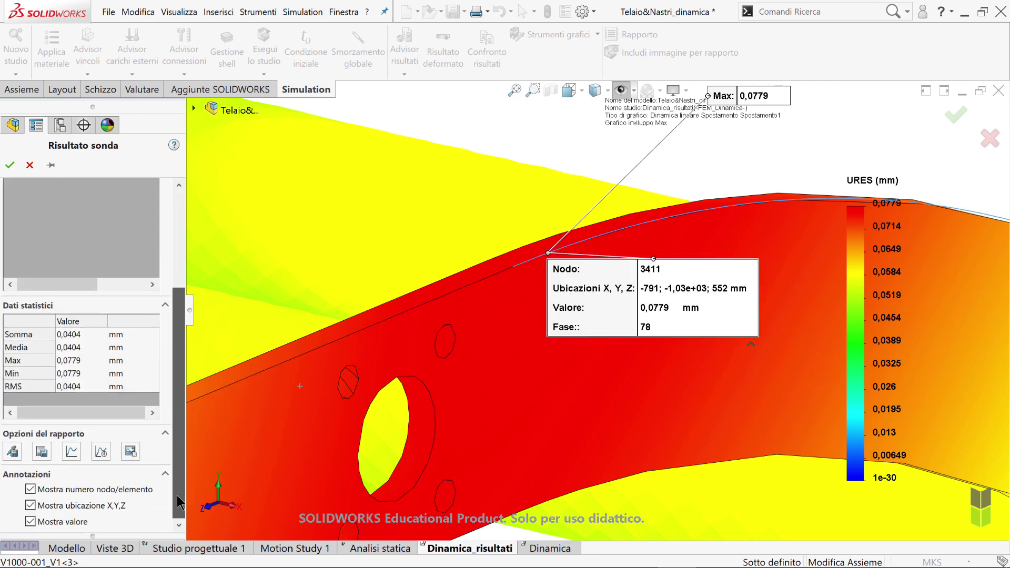
{"action": "left_click", "coordinate": [101, 451]}
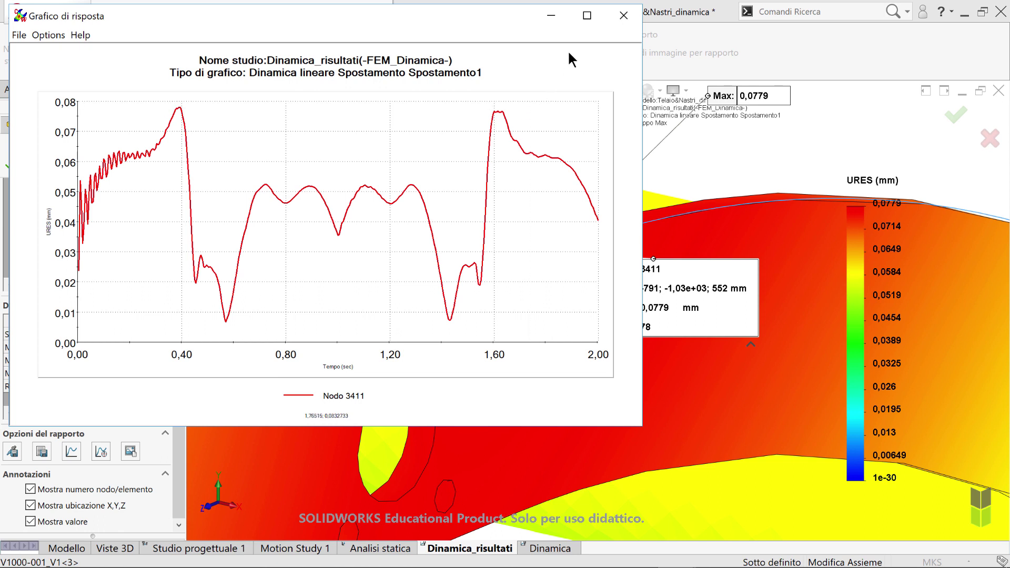
{"action": "left_click", "coordinate": [624, 16]}
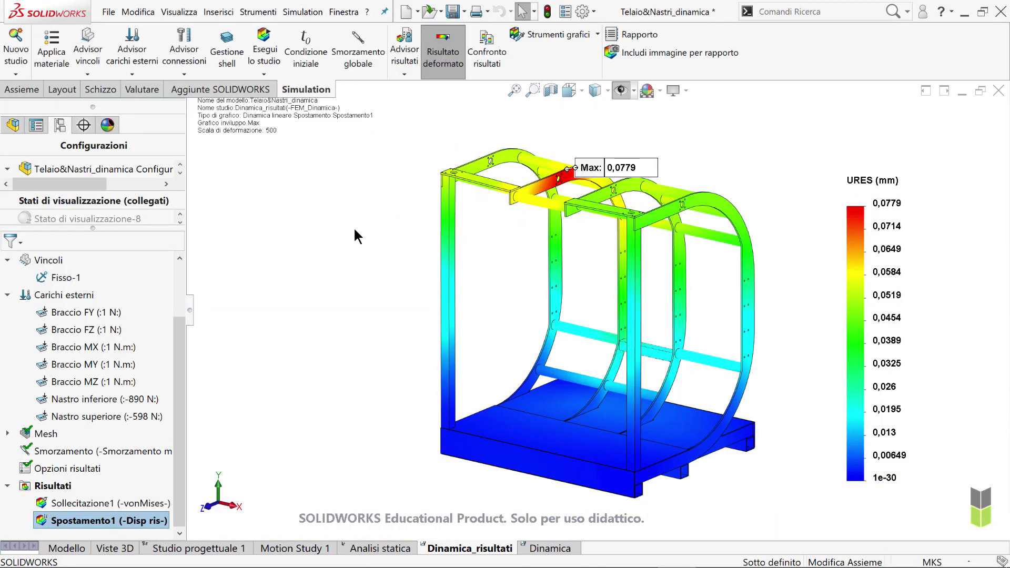
List the reaction forces (2.042,5 N resultant) and graph their response over time.
{"action": "right_click", "coordinate": [65, 485]}
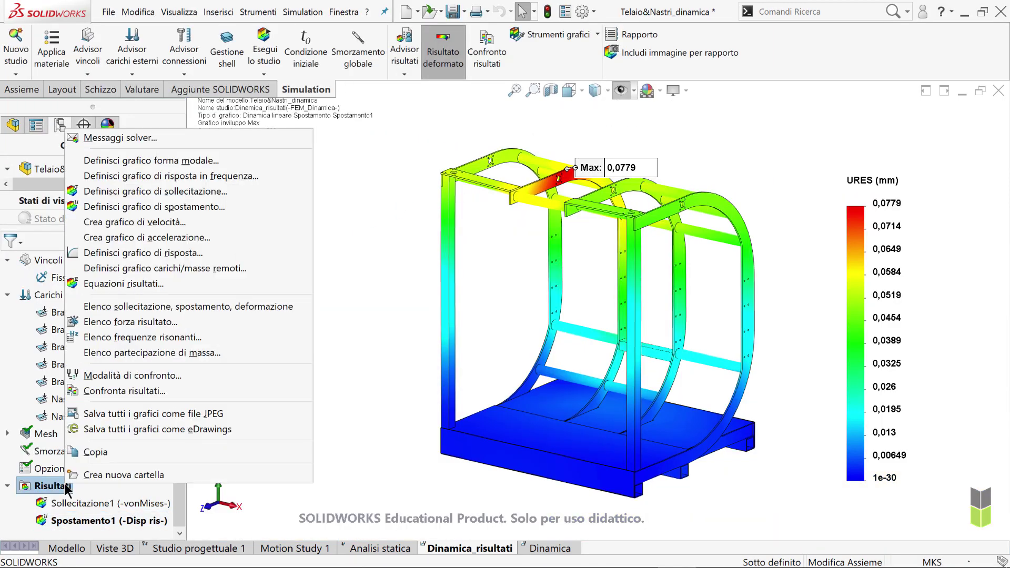
{"action": "left_click", "coordinate": [187, 322]}
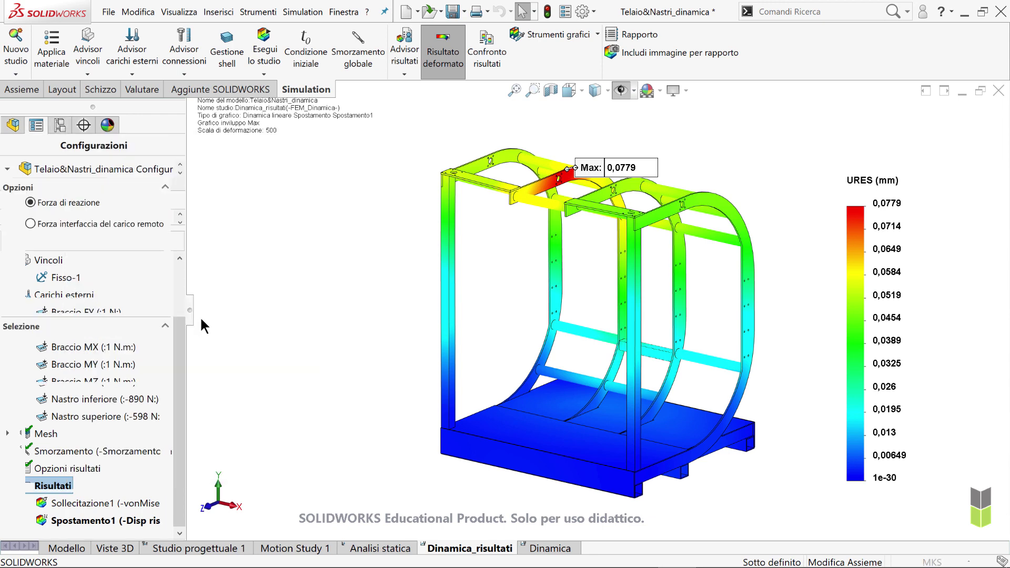
{"action": "left_click_drag", "start_coordinate": [181, 257], "coordinate": [188, 384]}
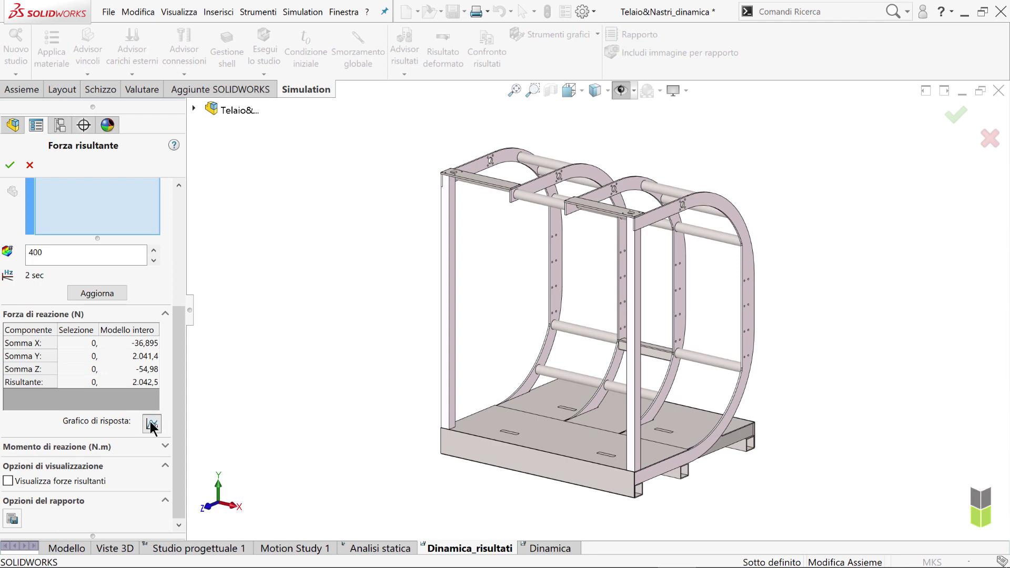
{"action": "left_click", "coordinate": [152, 423]}
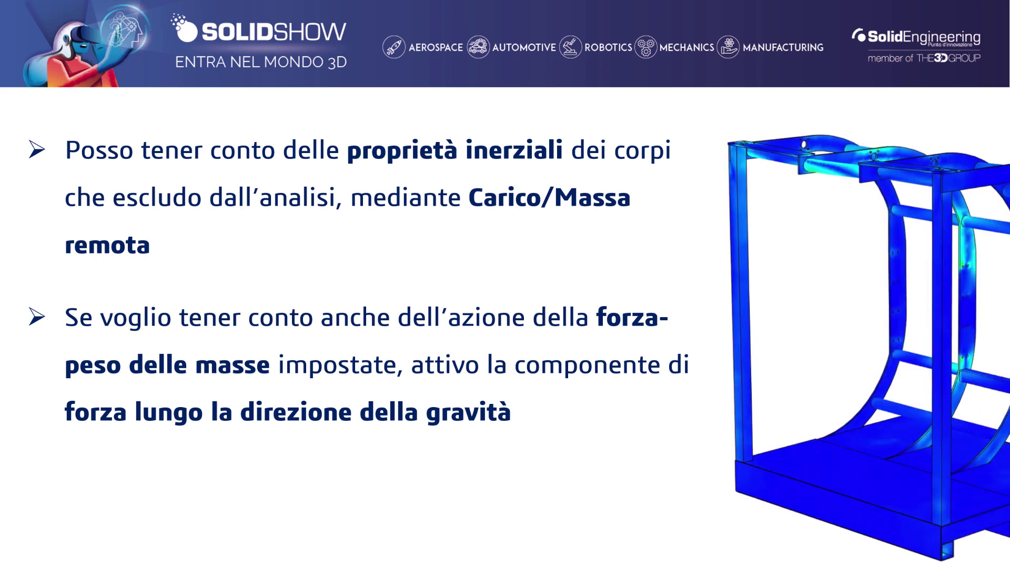
Reveal the recap bullet on matching the time step to the calculation resolution.
{"action": "key", "text": "Right"}
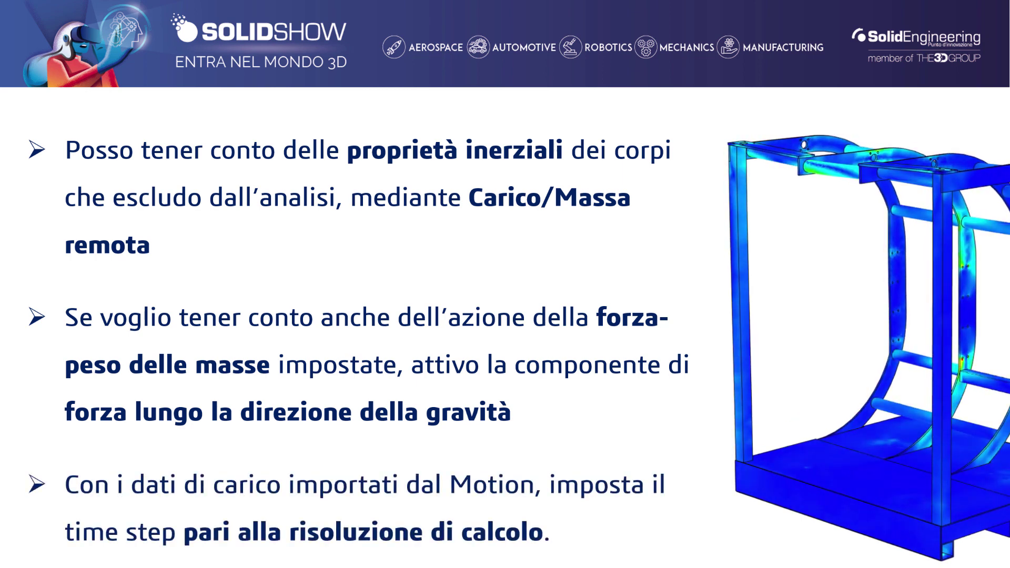